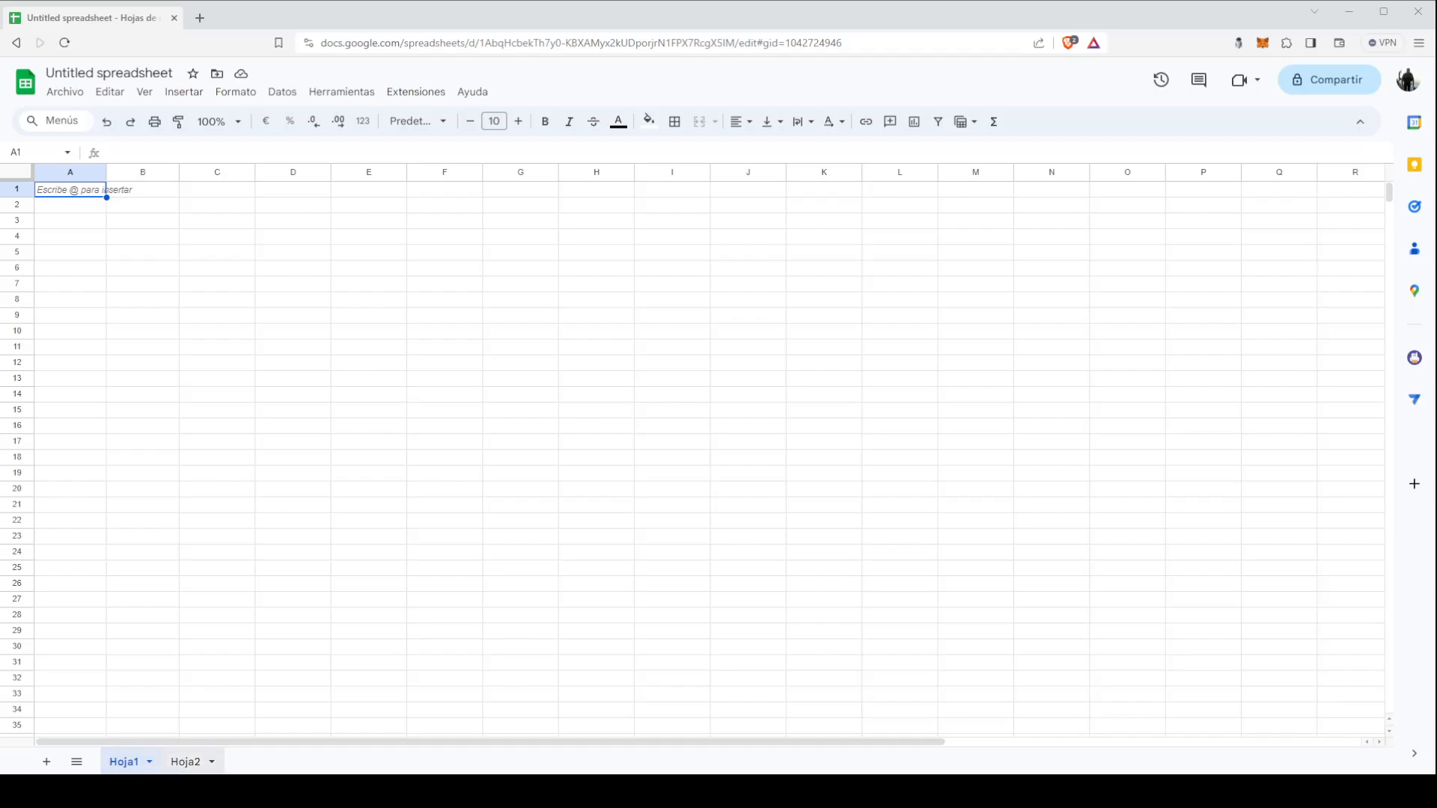
# Step: Name the country list in A2:A235 of sheet Hoja2 as the range "pais"
pyautogui.click(186, 761)
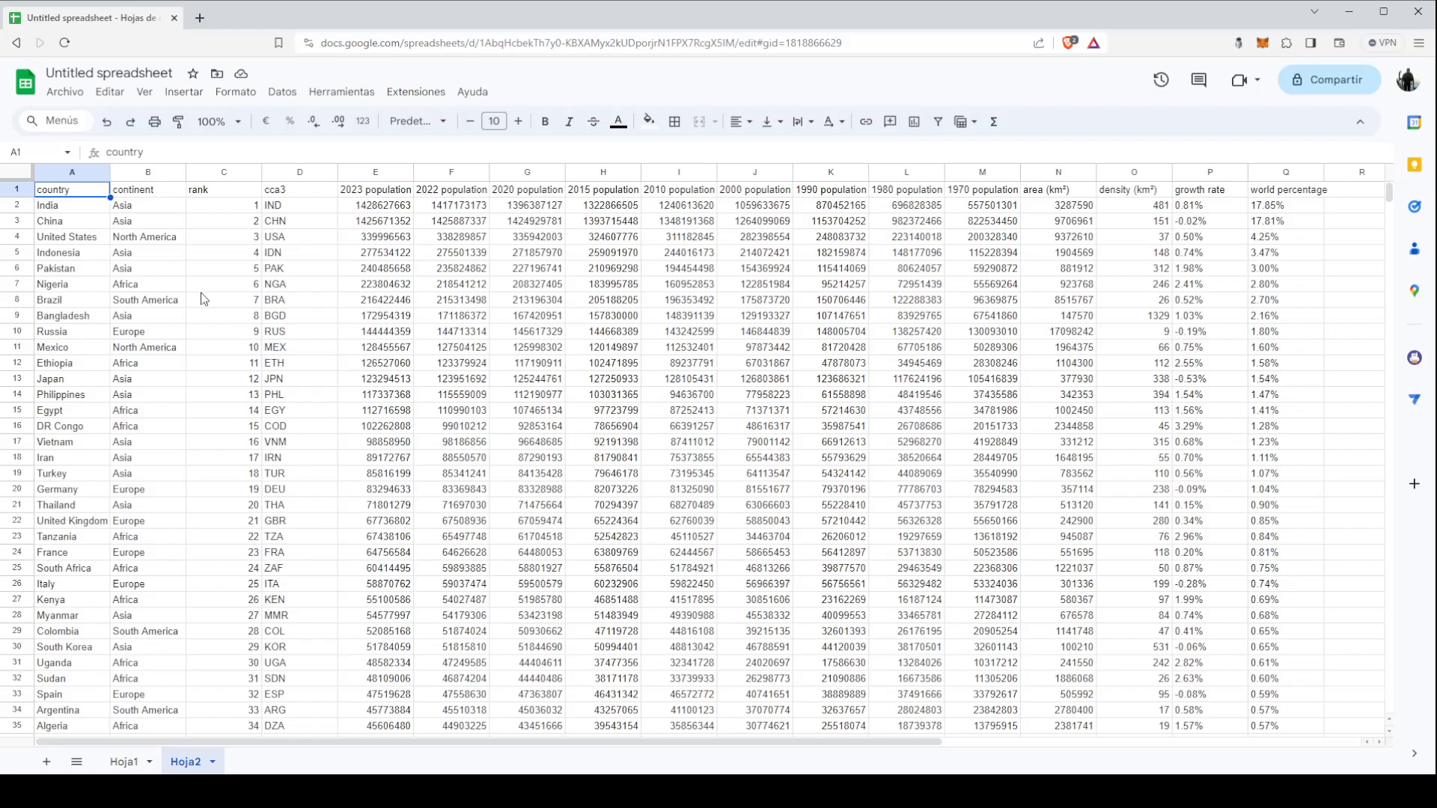
pyautogui.click(88, 206)
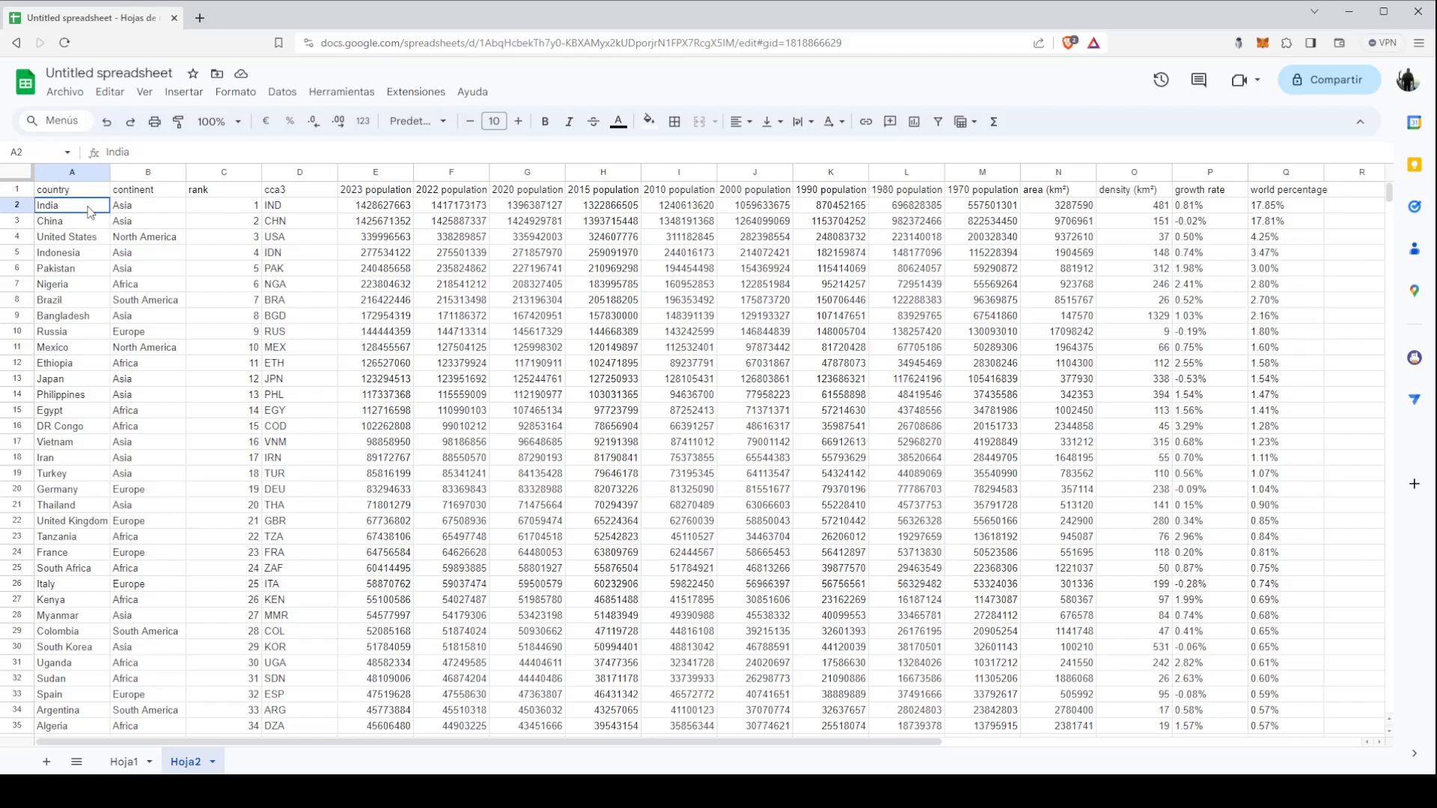
pyautogui.moveTo(89, 217); pyautogui.dragTo(94, 261)
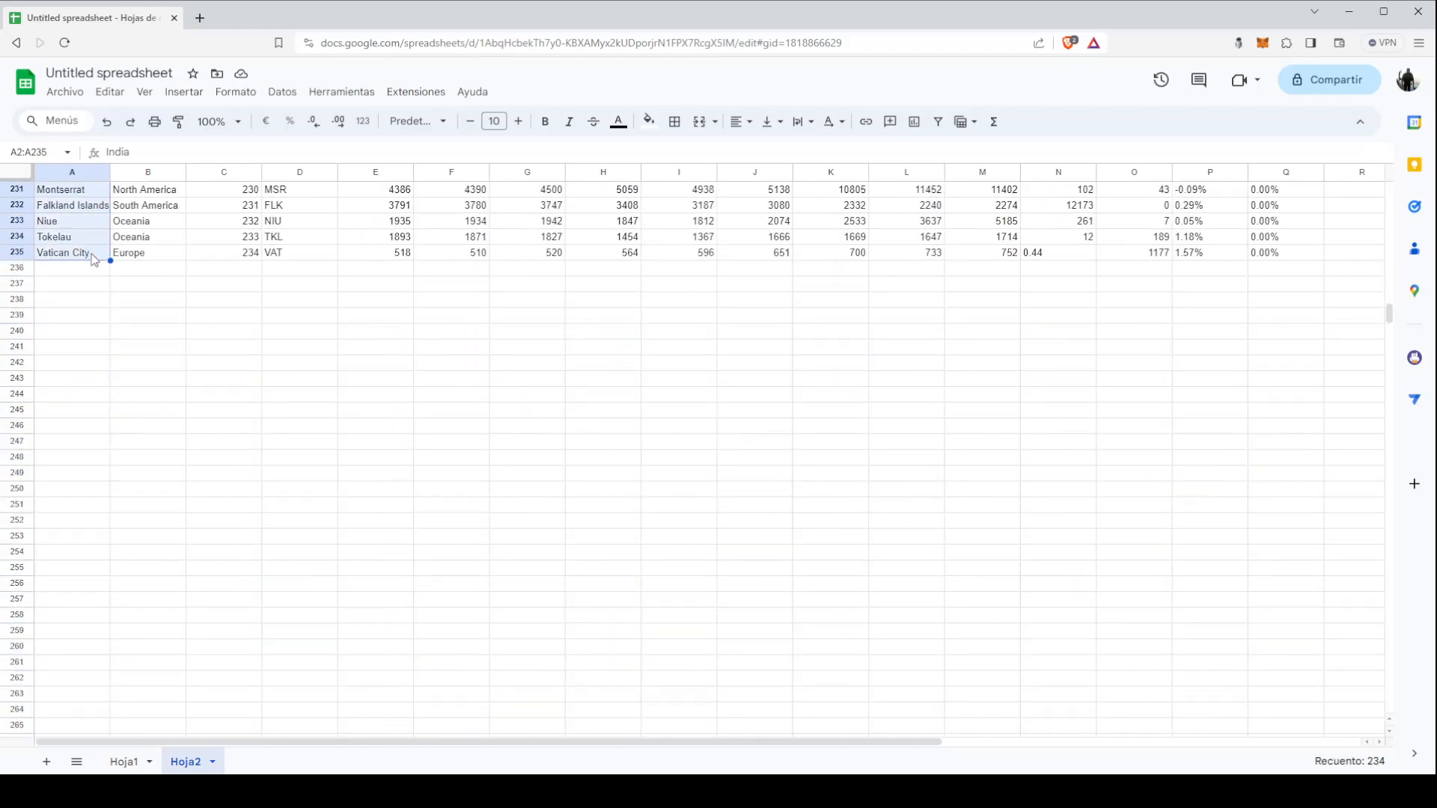
pyautogui.click(54, 152)
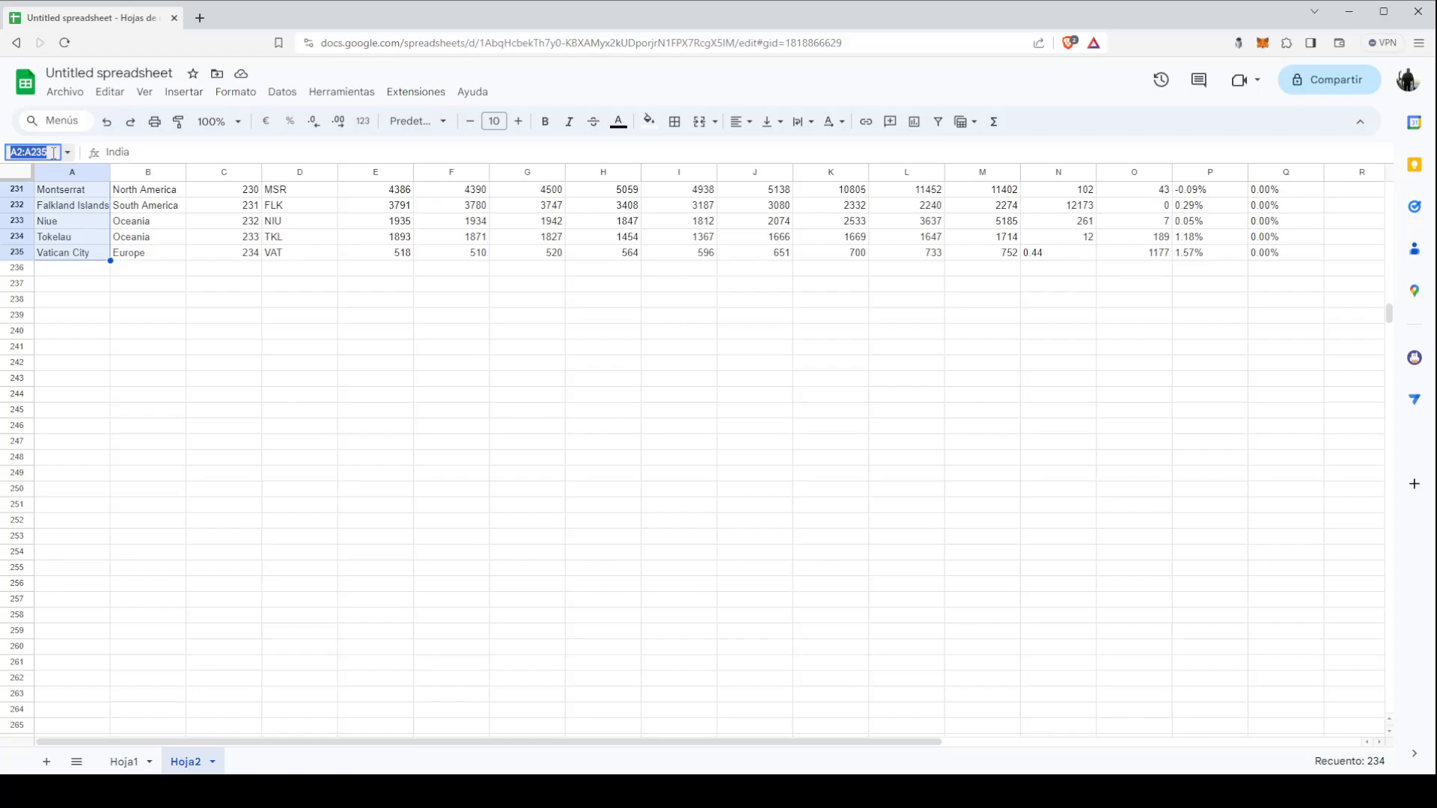
pyautogui.write('pais')
pyautogui.press('Return')
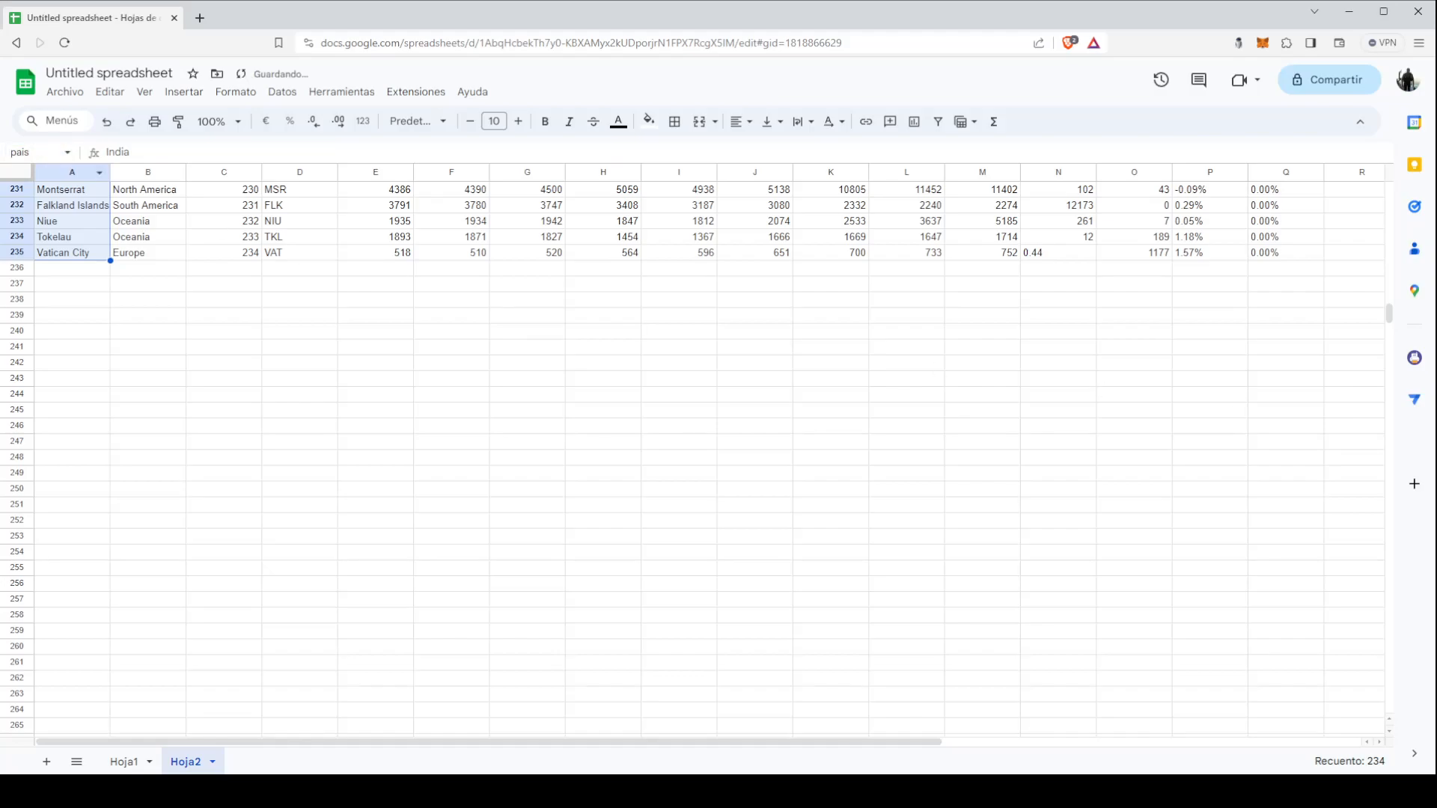
# Step: Name the full data block A2:Q235 on Hoja2, without the header row, as the range "datos"
pyautogui.moveTo(1390, 314); pyautogui.dragTo(1394, 184)
pyautogui.click(84, 238)
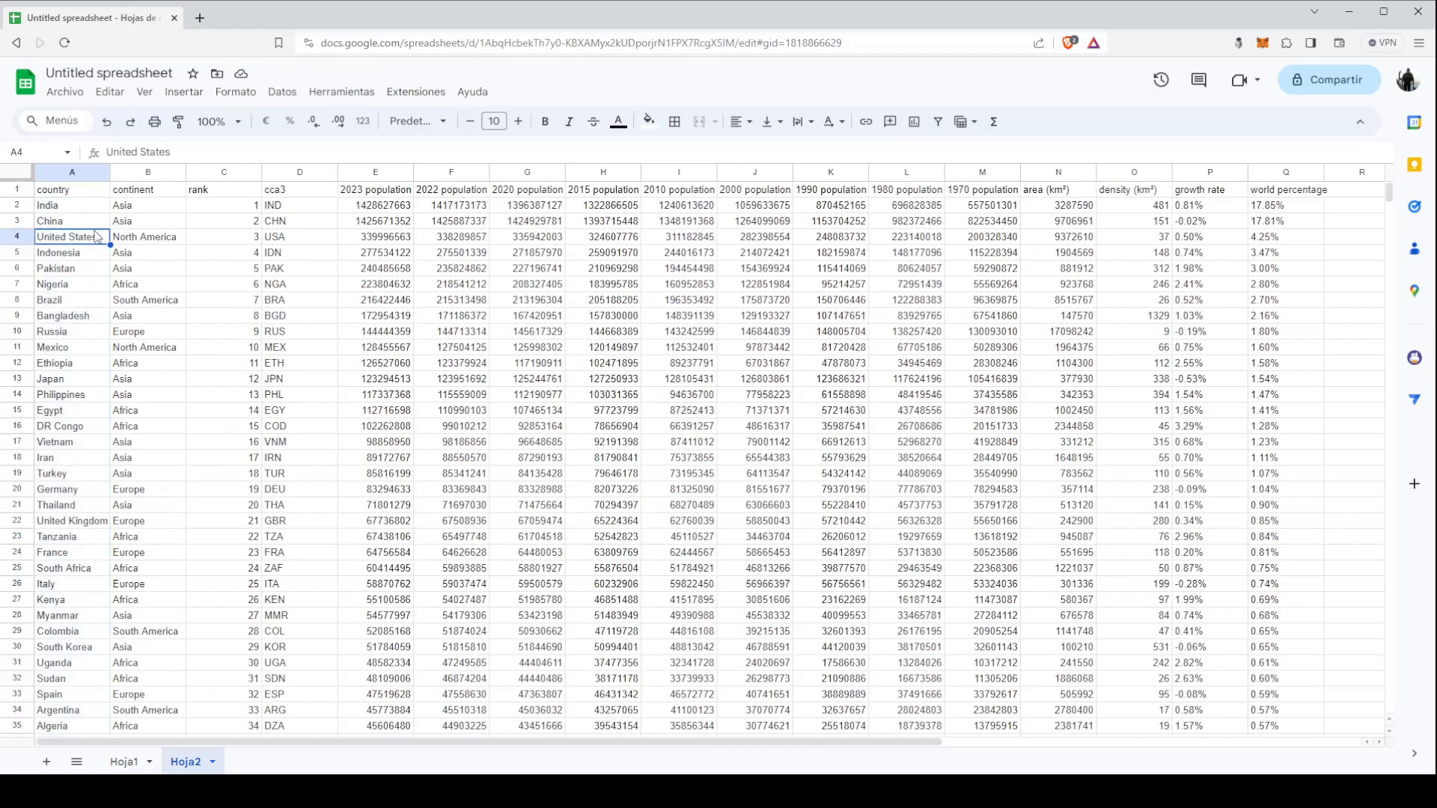
pyautogui.moveTo(79, 209); pyautogui.dragTo(1309, 243)
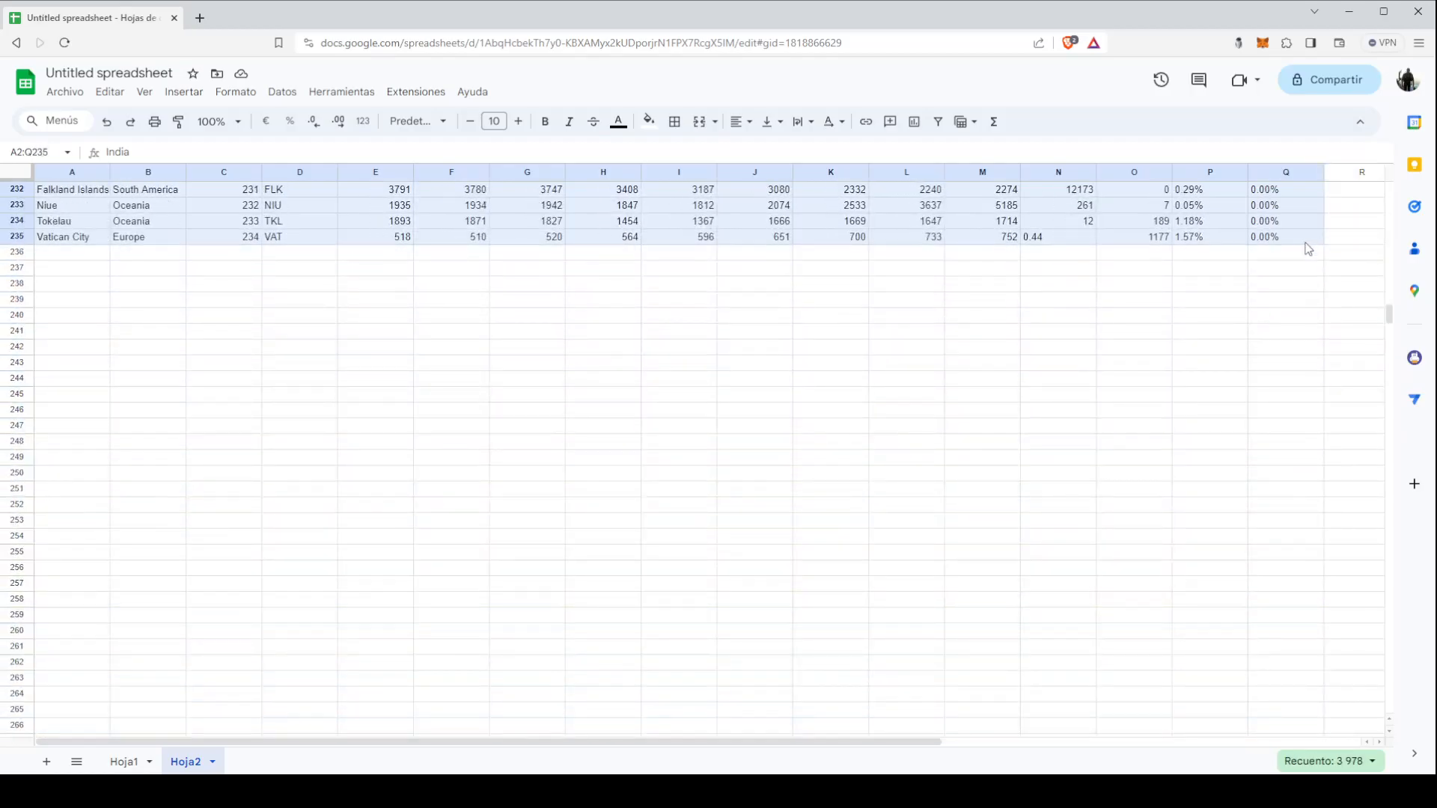
pyautogui.click(56, 152)
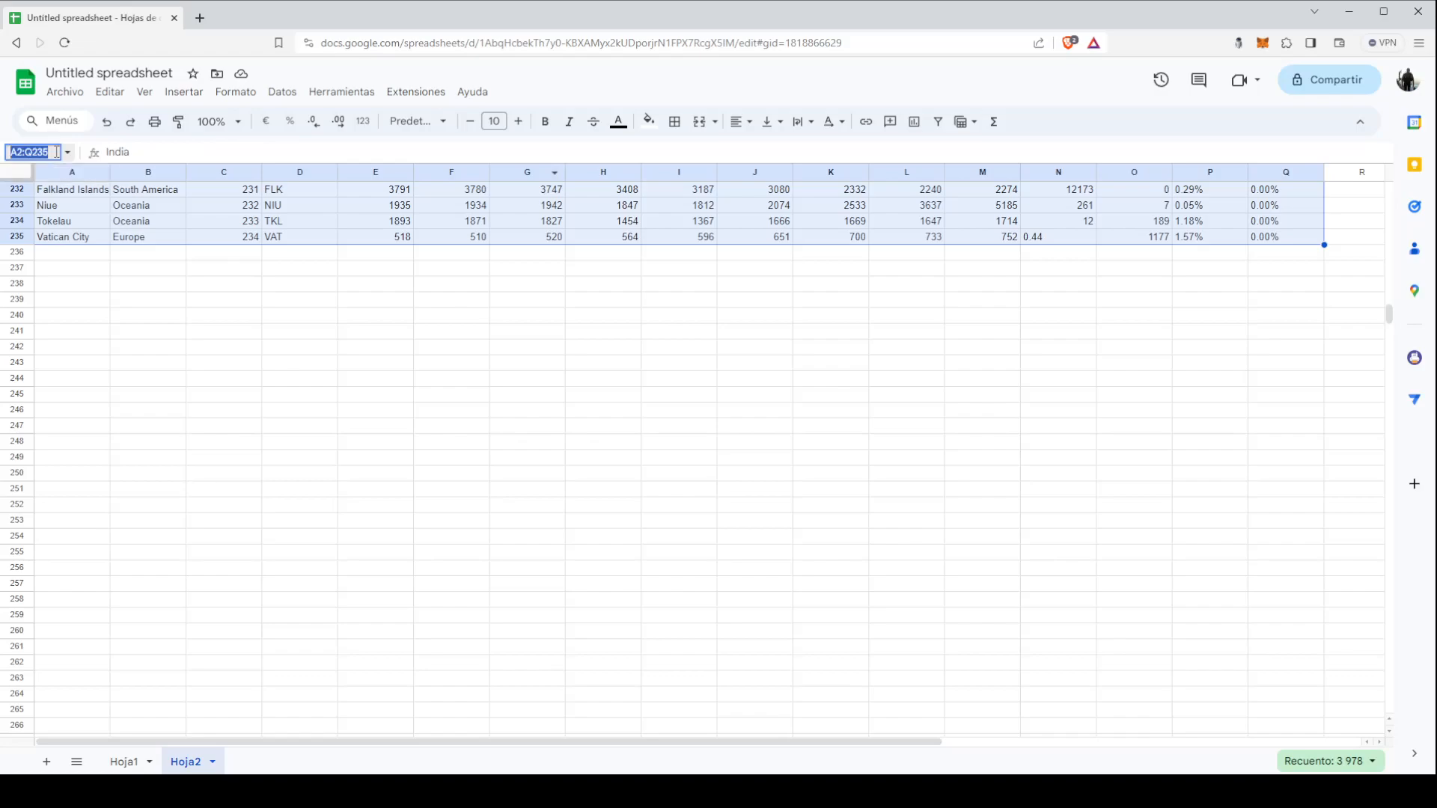
pyautogui.write('datos')
pyautogui.press('Return')
pyautogui.write('ç')
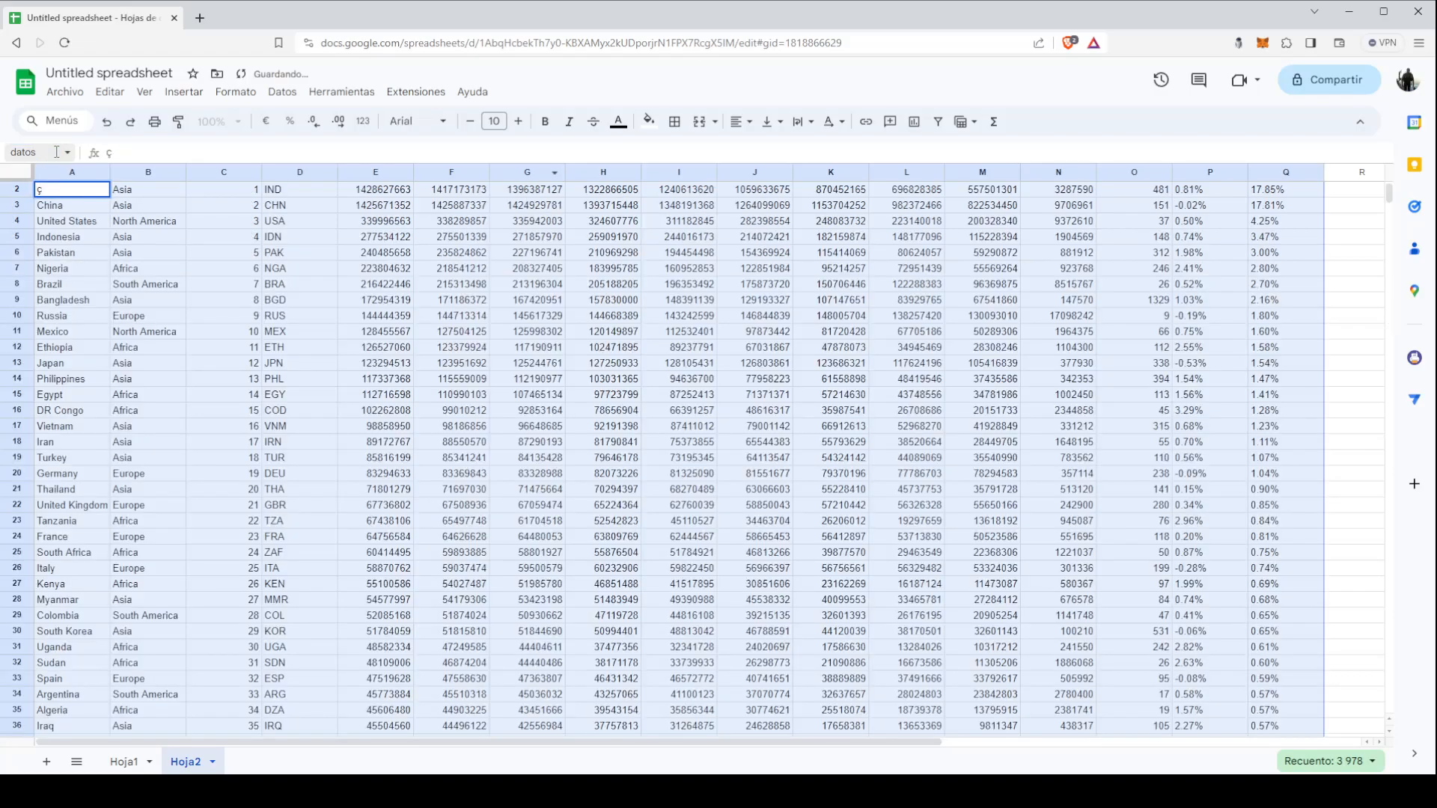
pyautogui.press('Escape')
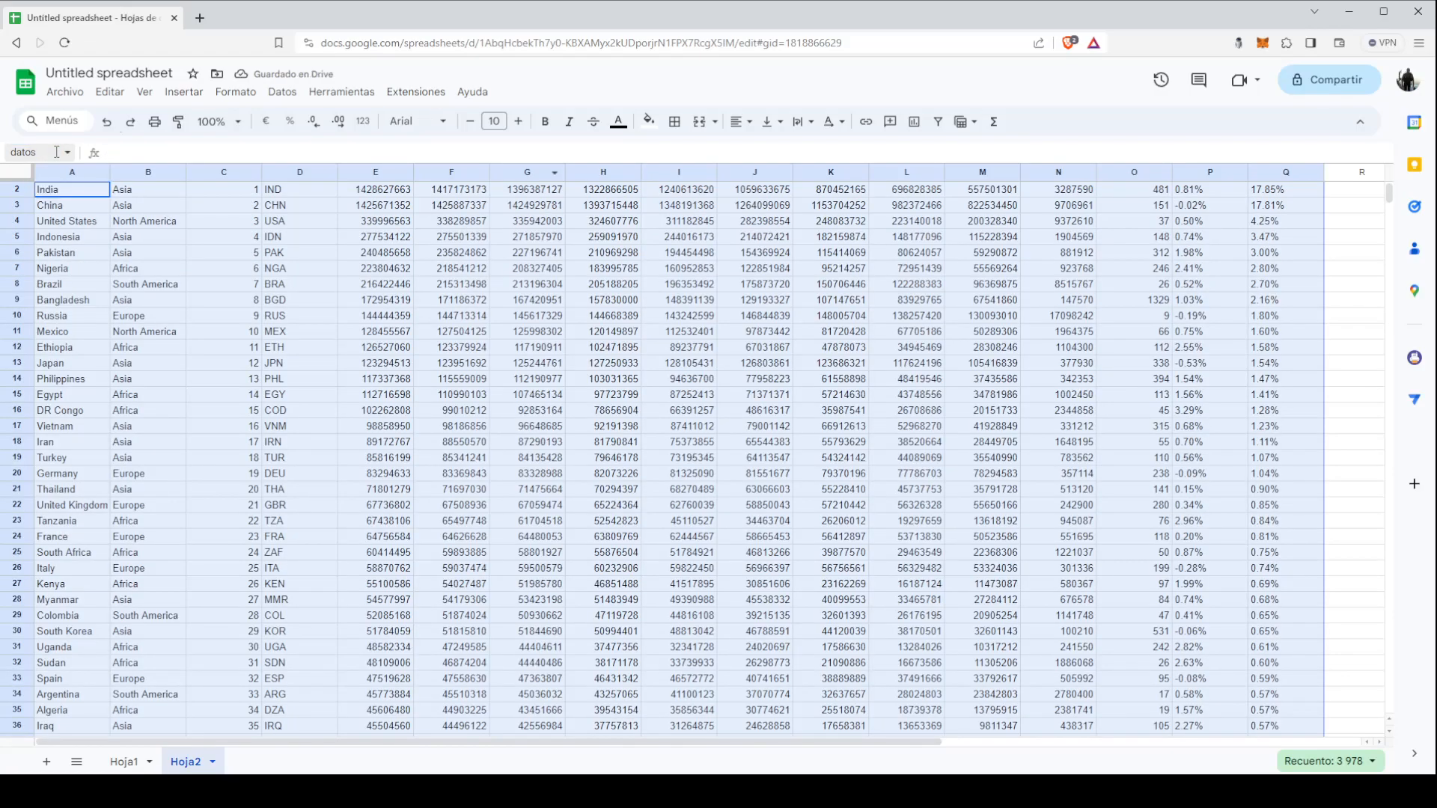
# Step: Review the list of named ranges defined in the spreadsheet
pyautogui.click(281, 93)
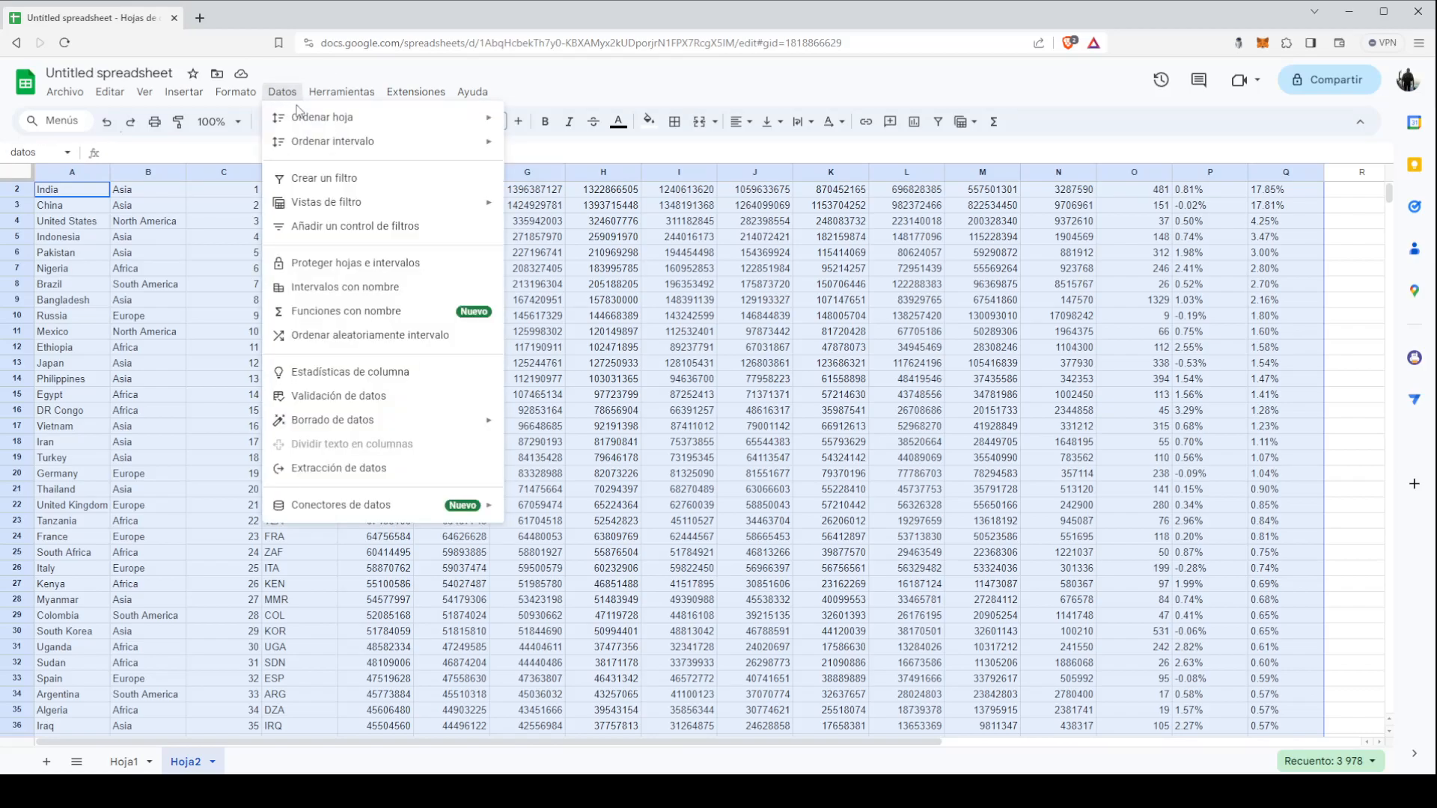
pyautogui.click(366, 290)
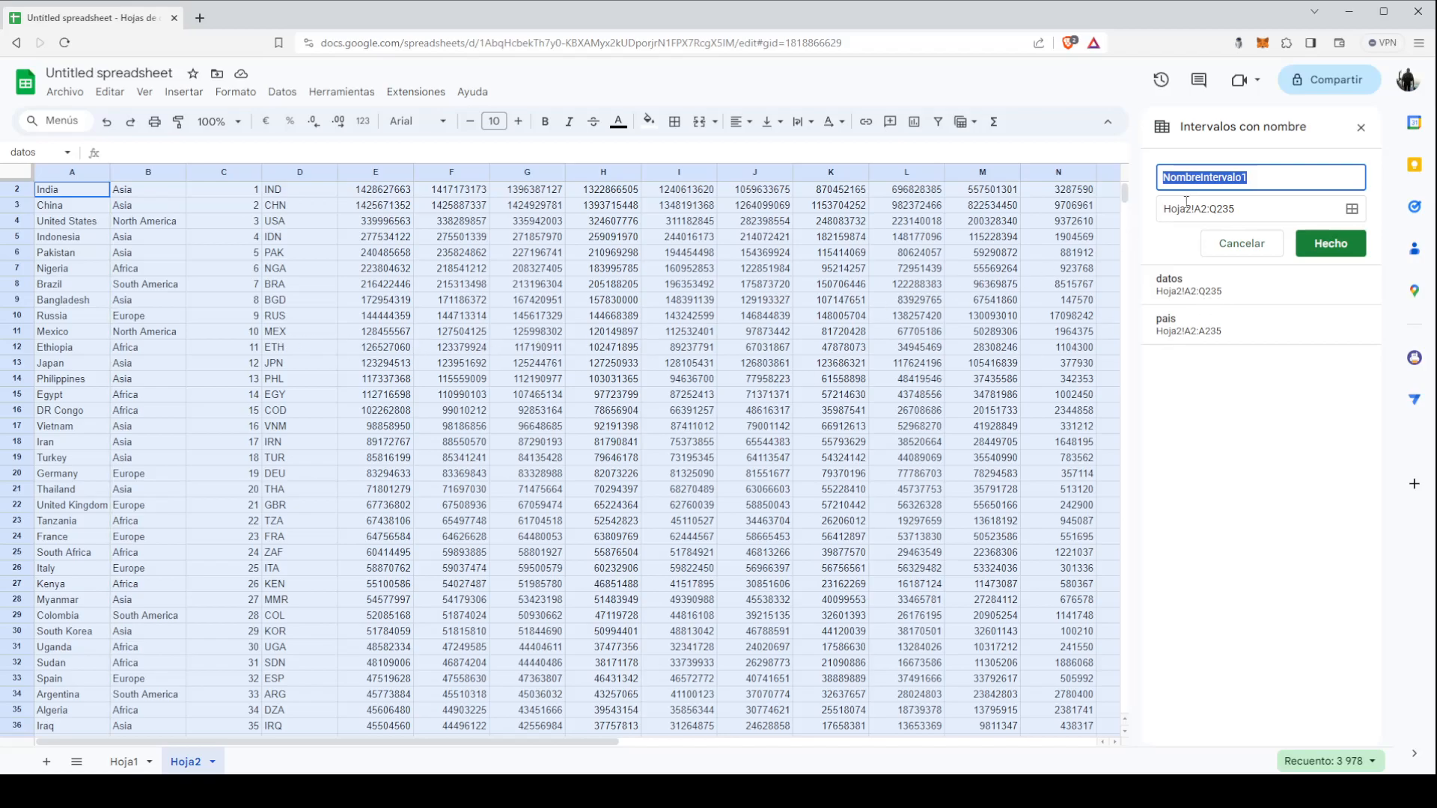
pyautogui.click(1362, 133)
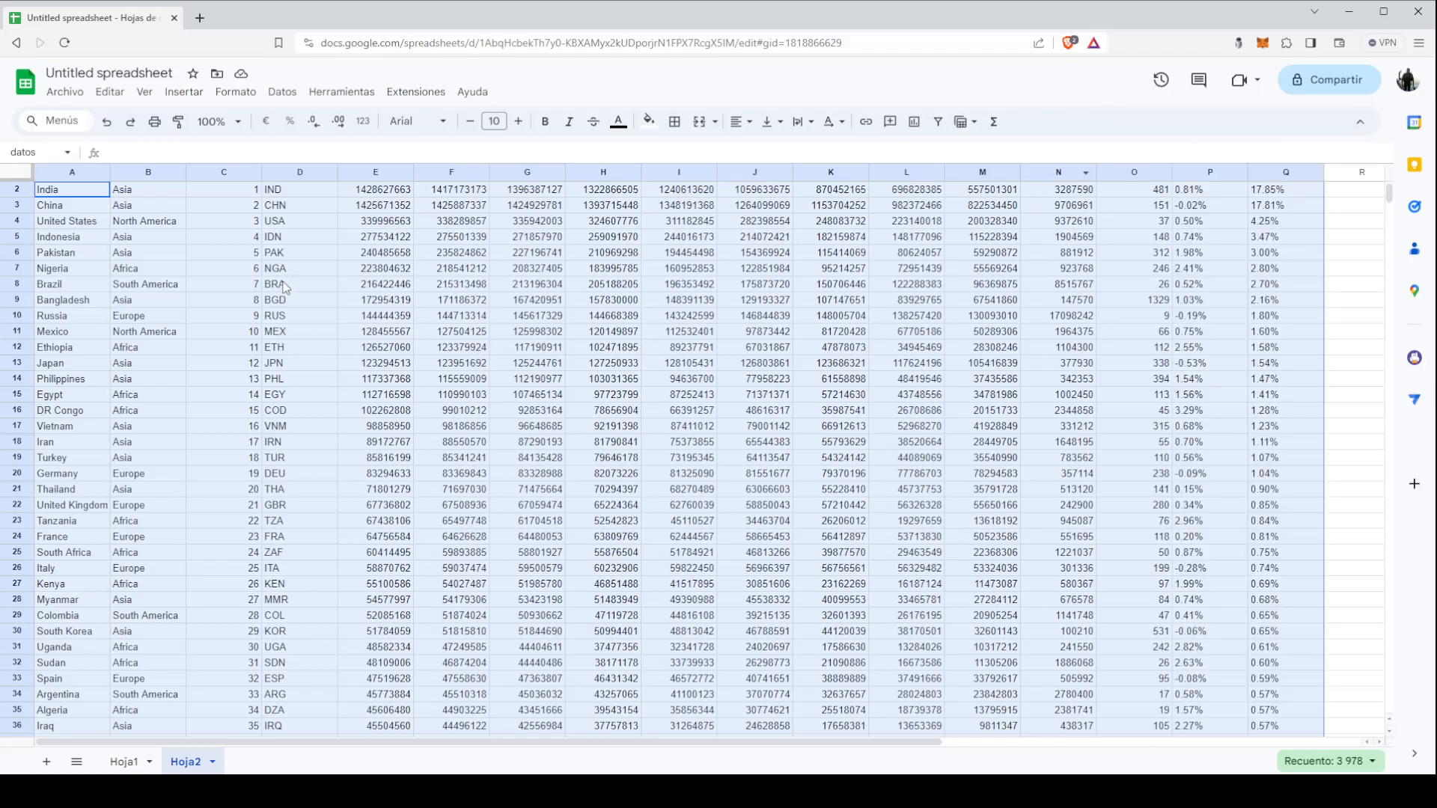
# Step: Go to the named range "pais" and then to "datos" to check which cells each one covers
pyautogui.click(254, 284)
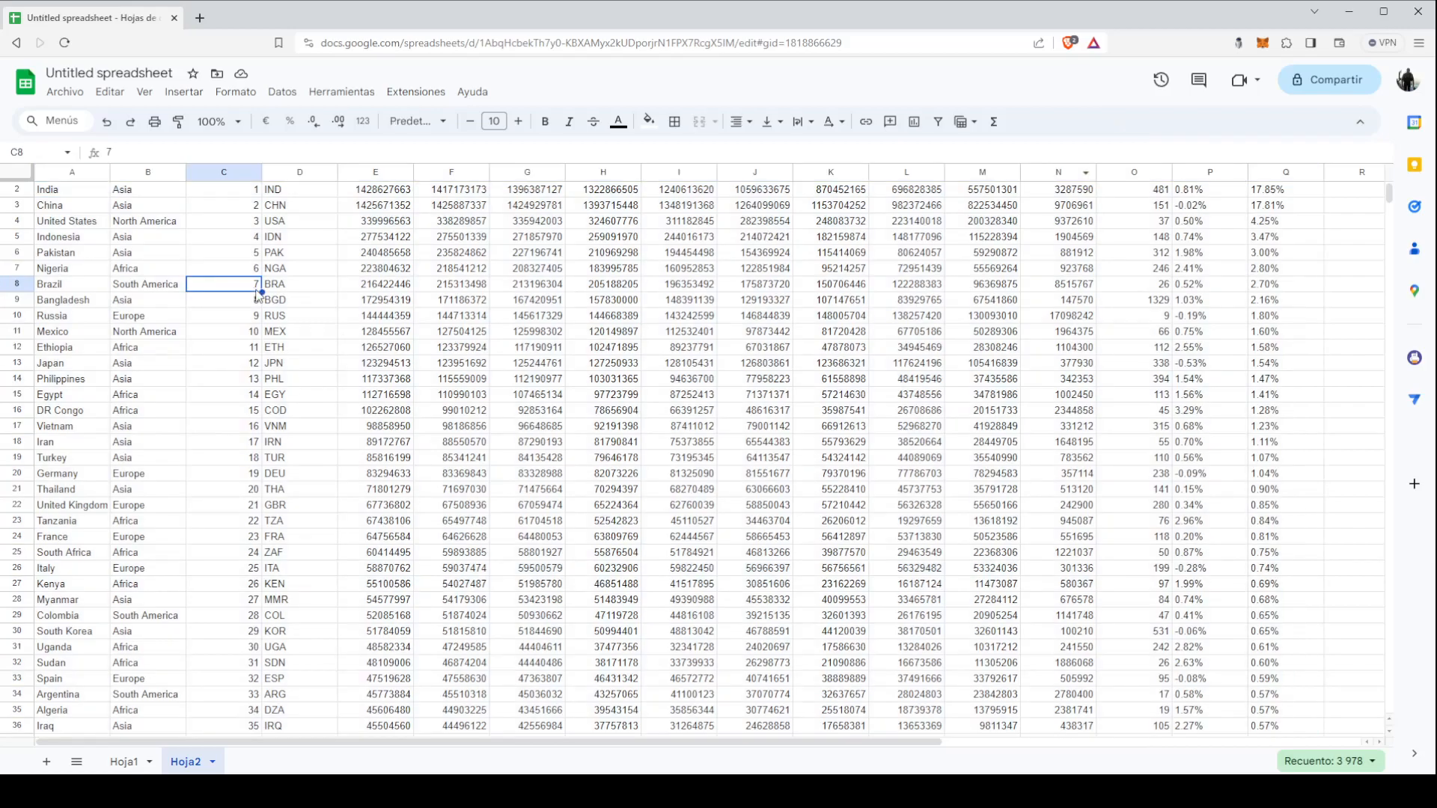
pyautogui.click(69, 153)
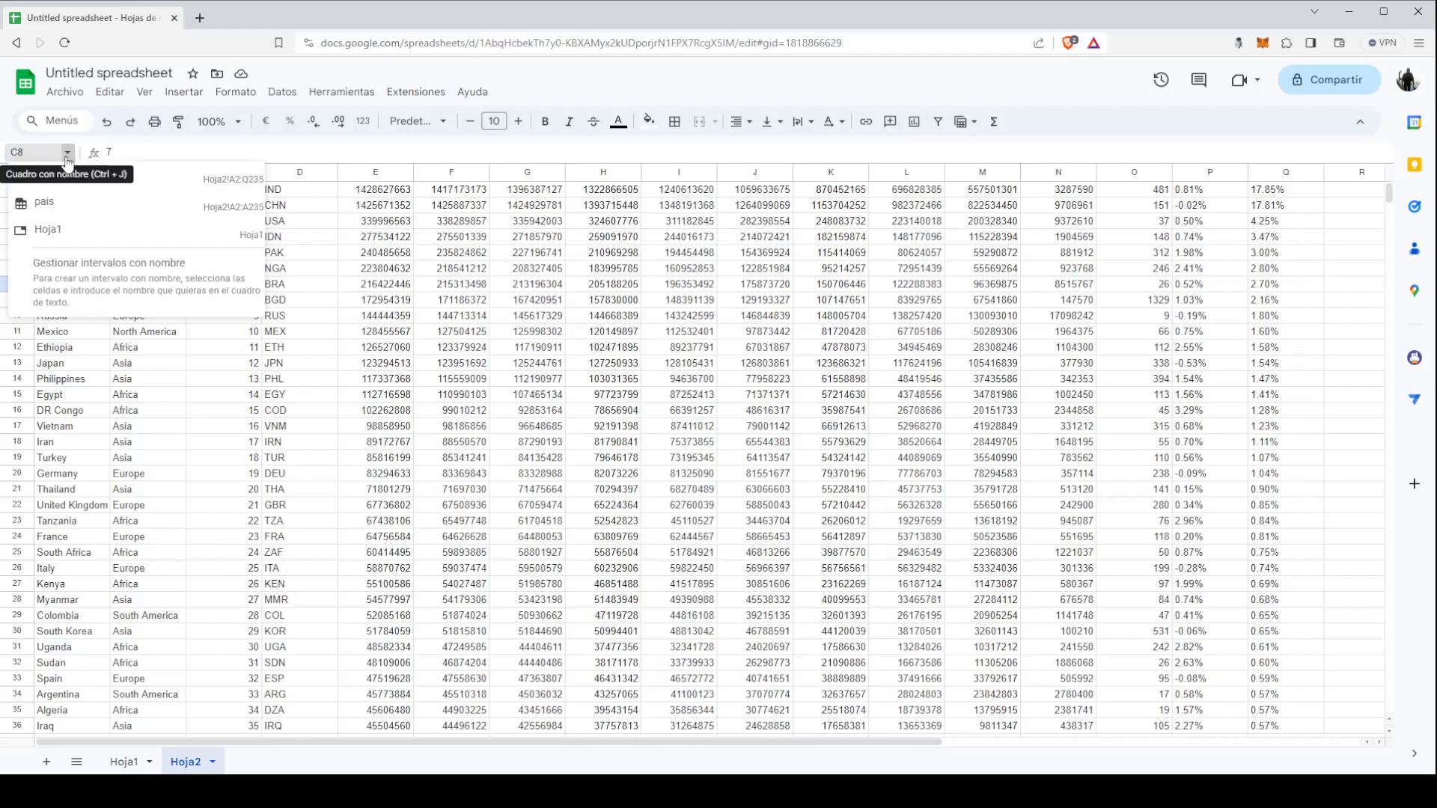
pyautogui.click(56, 213)
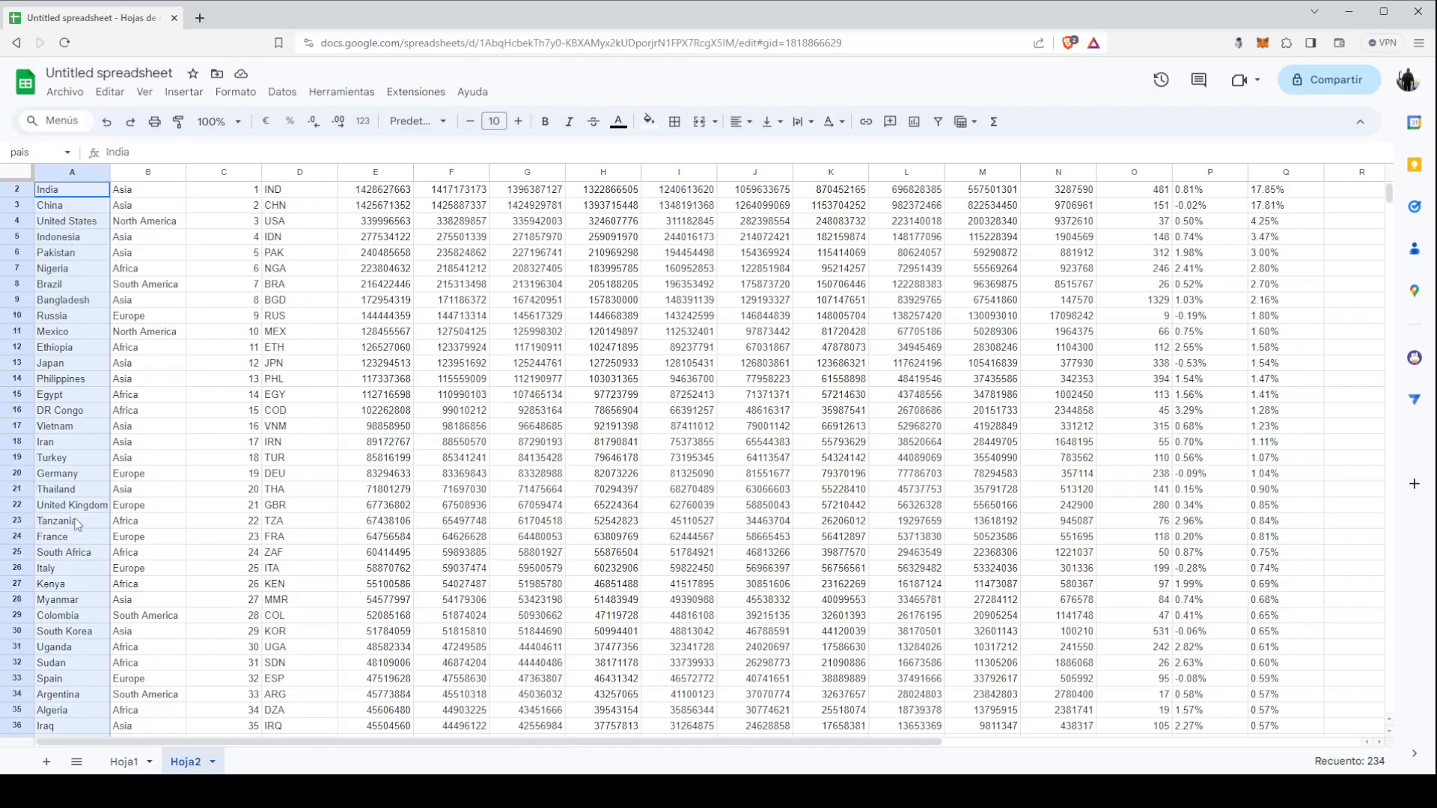
pyautogui.click(67, 153)
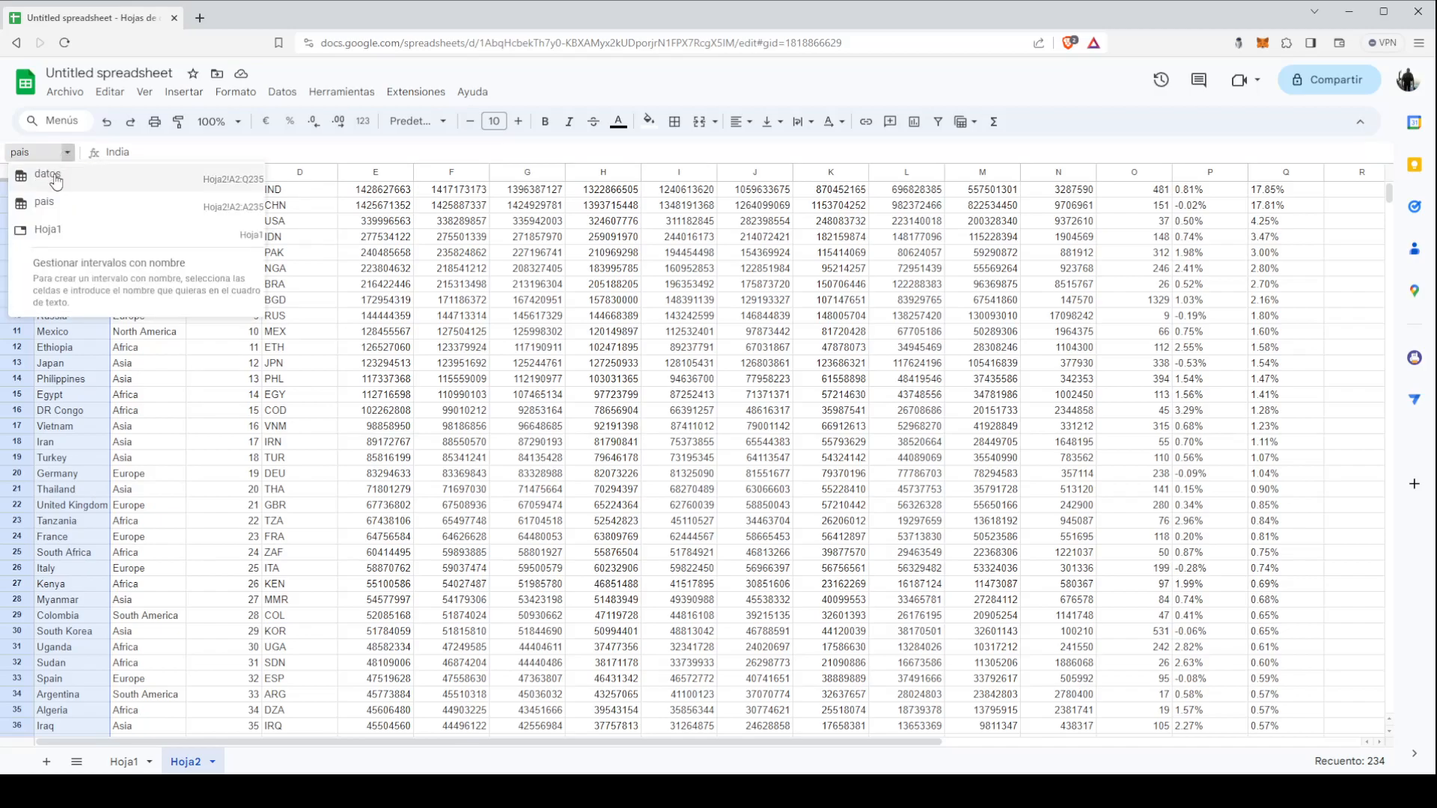
pyautogui.click(47, 175)
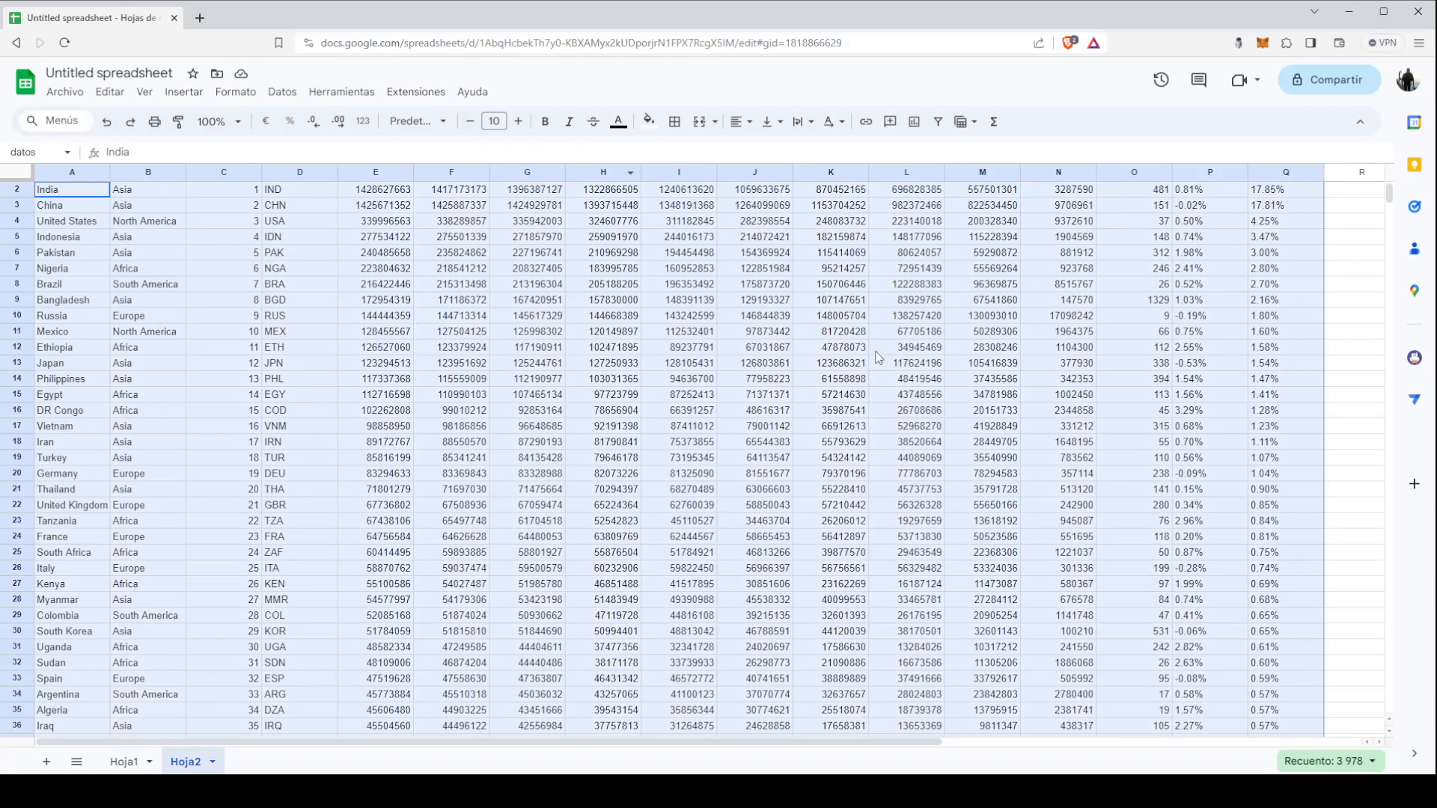
# Step: Add a data validation rule to cell A1 of Hoja1 as a dropdown from a range, with =pais as the source
pyautogui.doubleClick(120, 762)
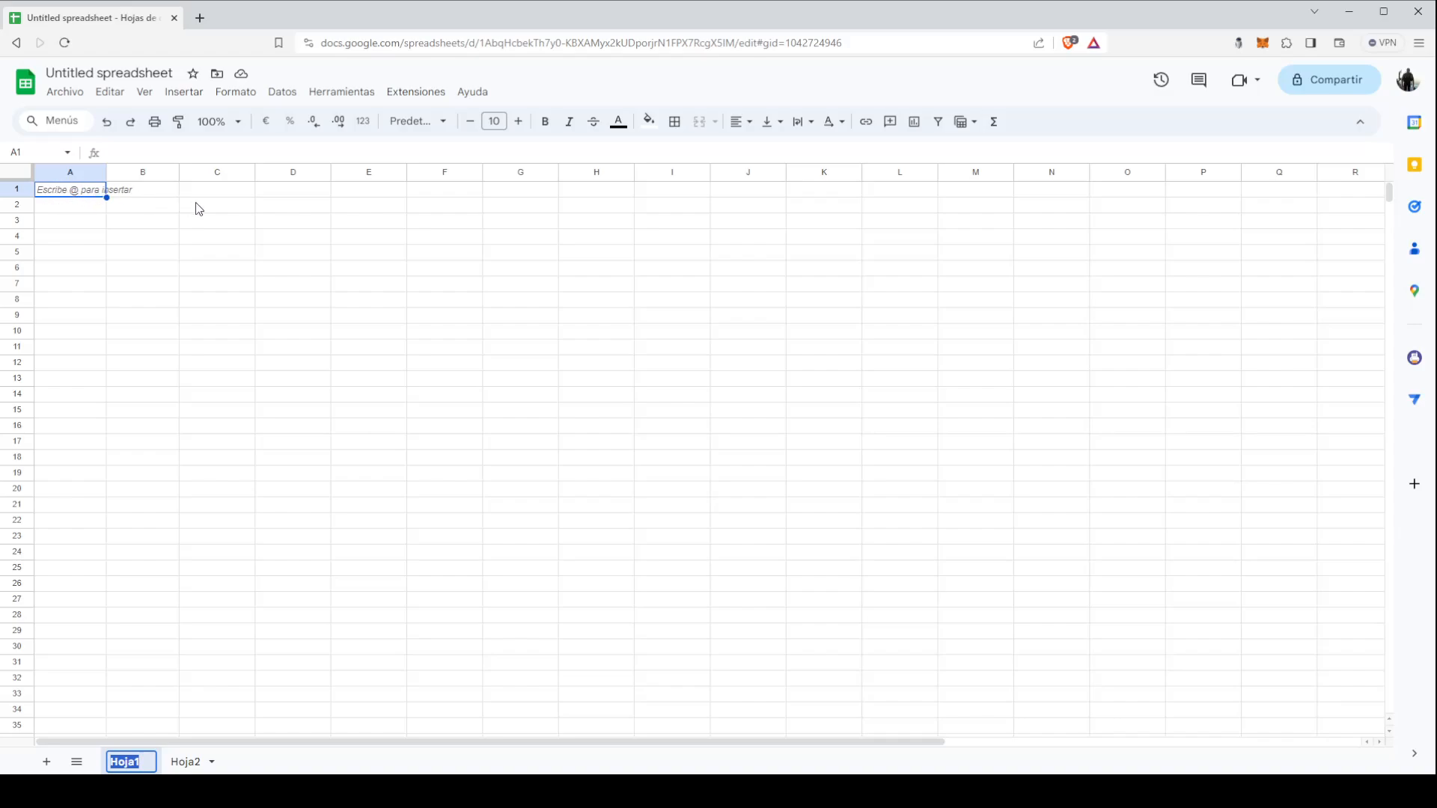
pyautogui.click(294, 95)
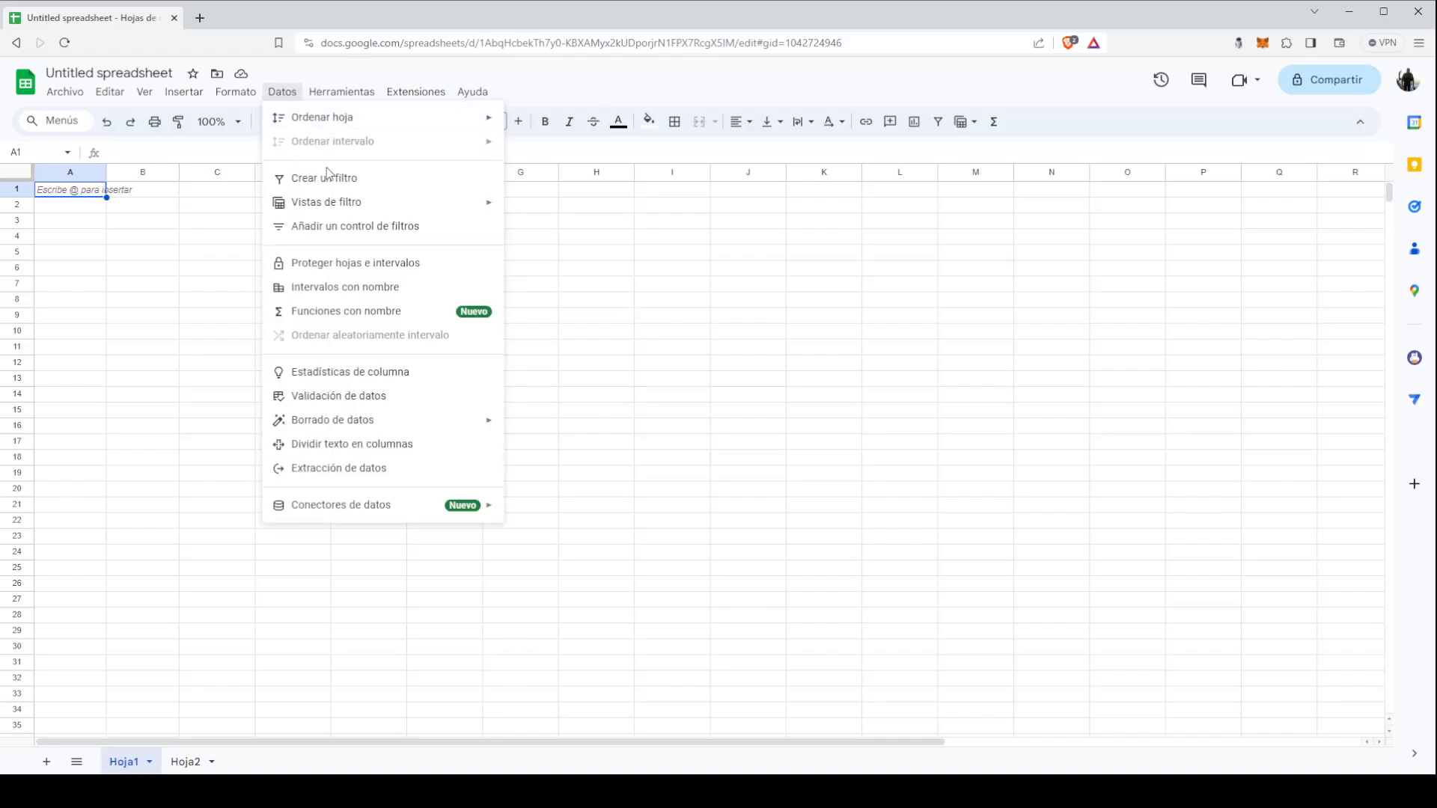
pyautogui.click(362, 398)
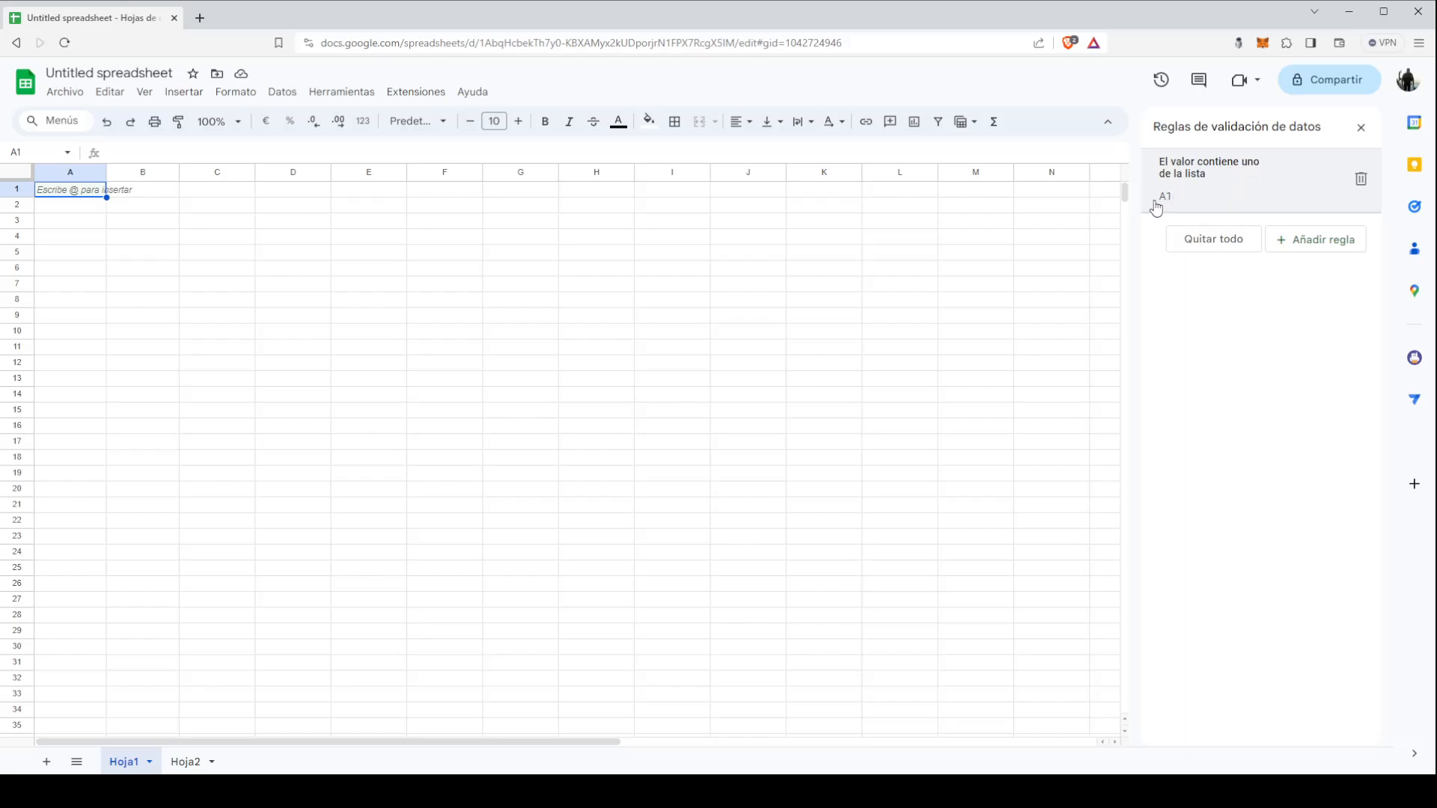
pyautogui.click(1323, 241)
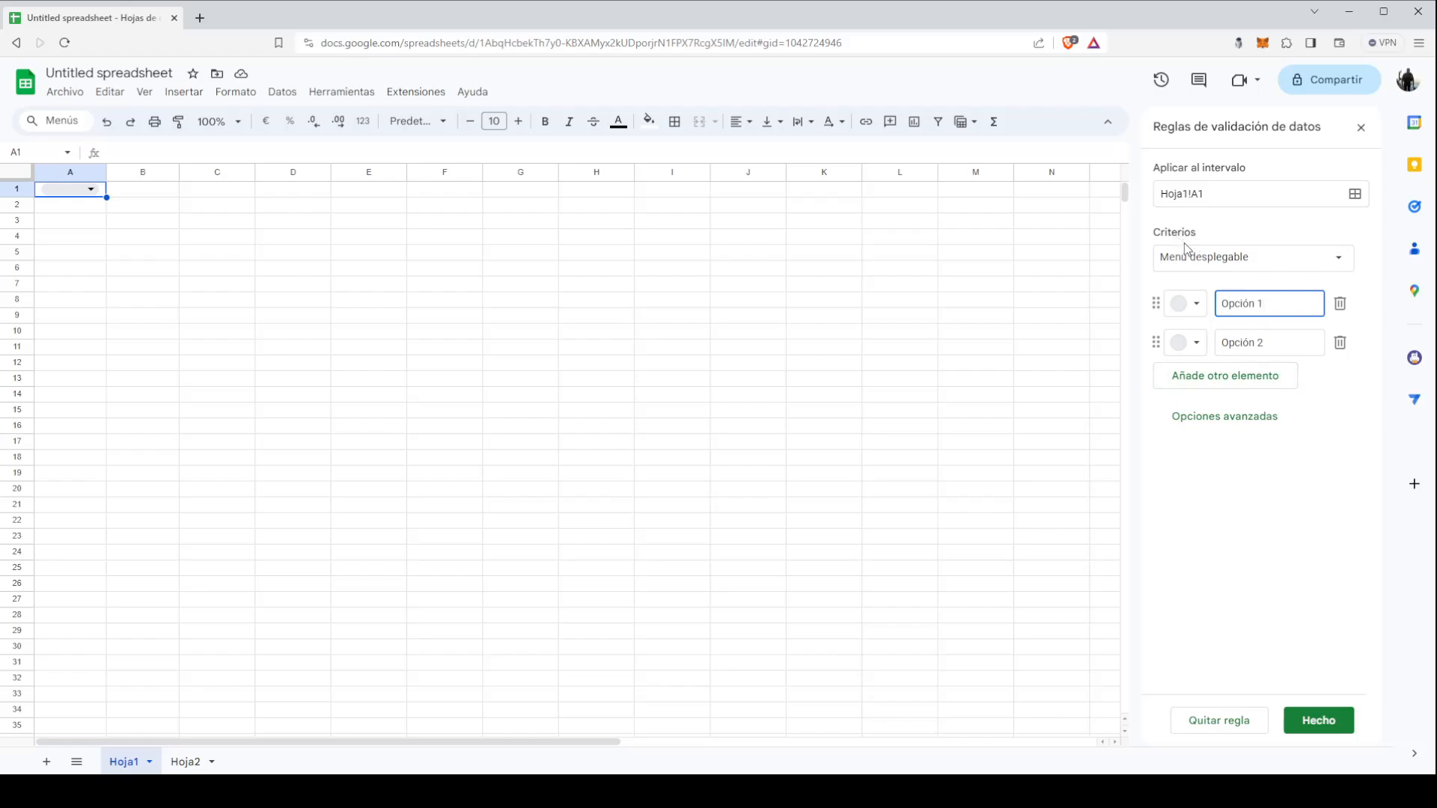
pyautogui.click(1338, 263)
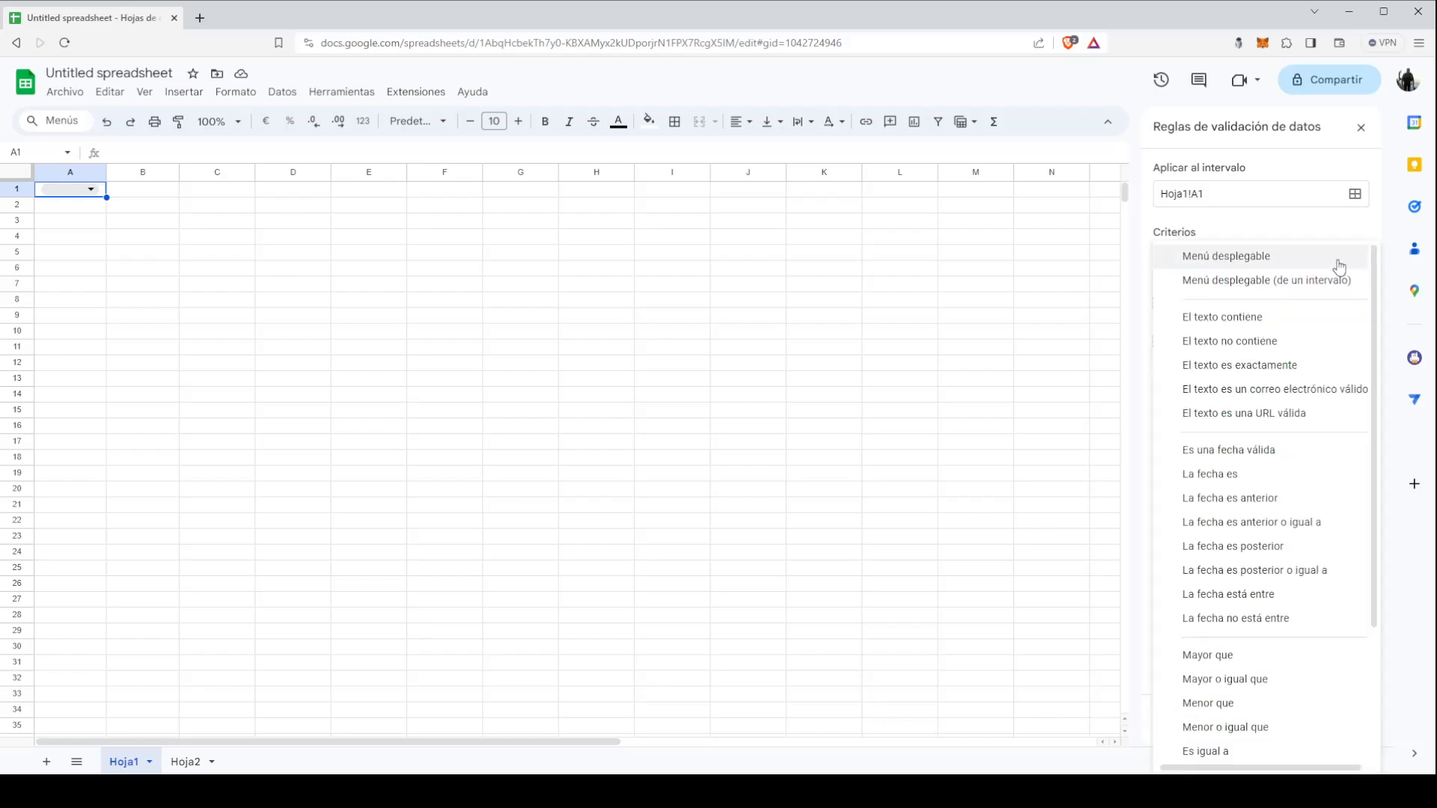
pyautogui.click(1257, 283)
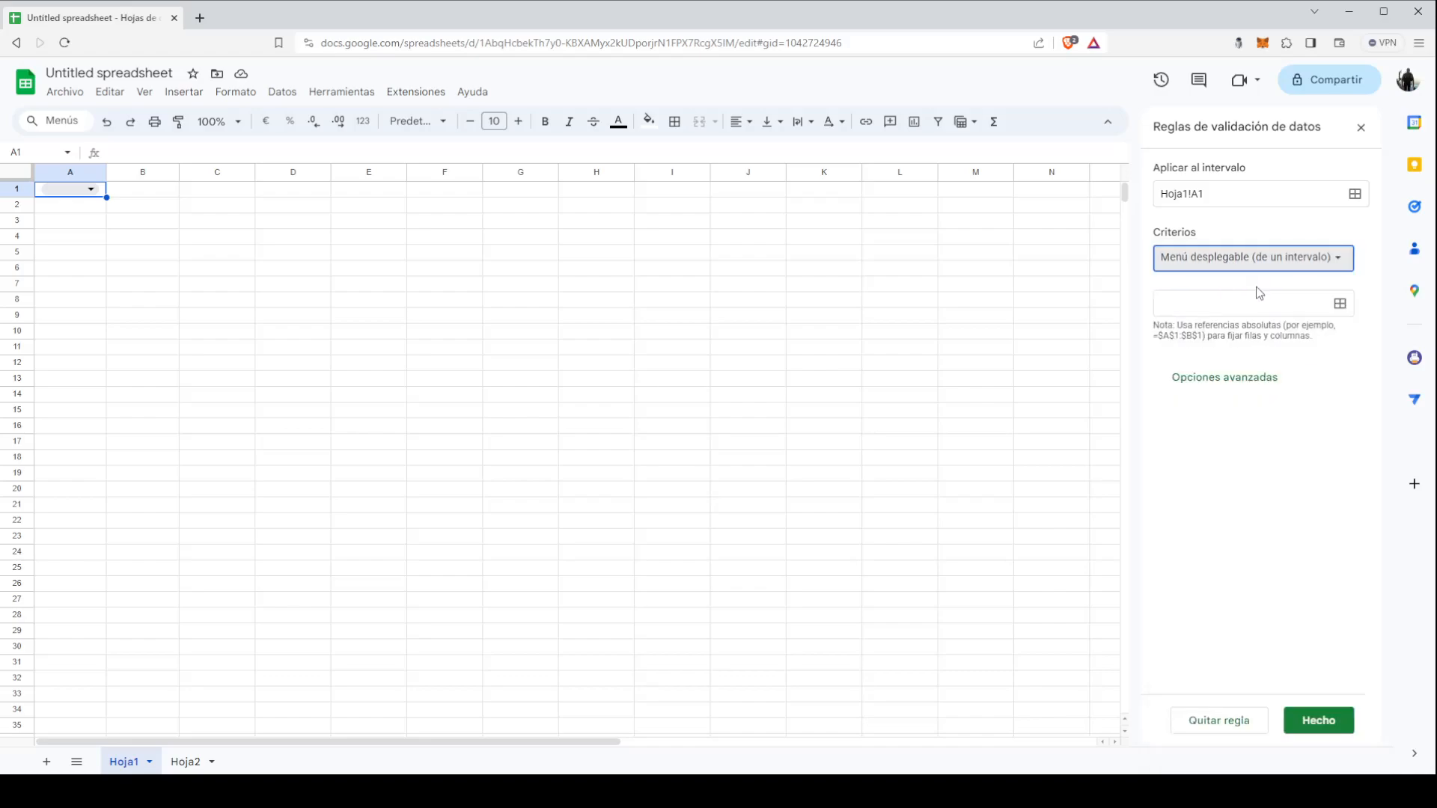
pyautogui.click(1218, 305)
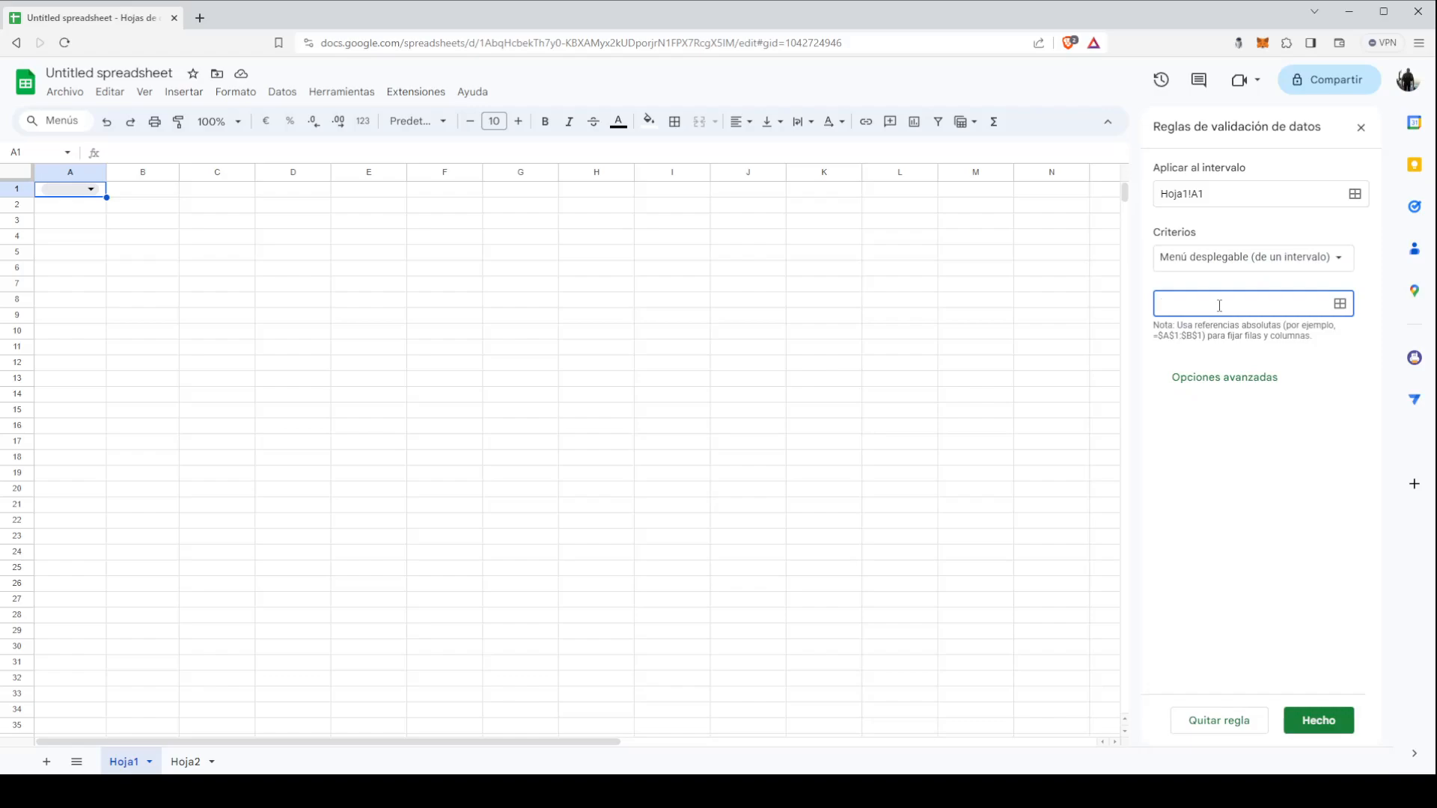
pyautogui.write('=pais')
pyautogui.click(1318, 722)
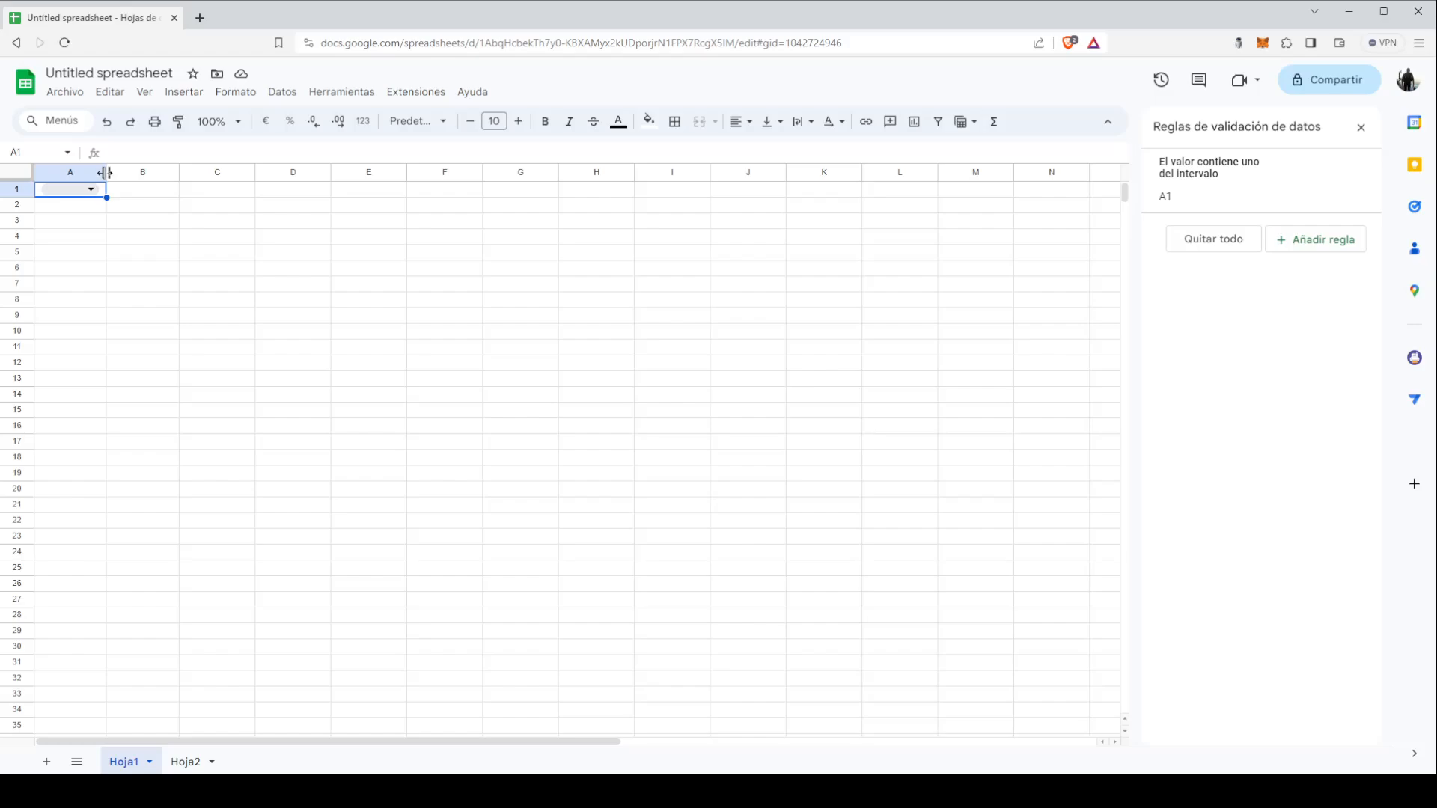
# Step: Widen column A of Hoja1 and choose Armenia in the A1 country dropdown, filtering its options by "ar"
pyautogui.moveTo(105, 173); pyautogui.dragTo(105, 172)
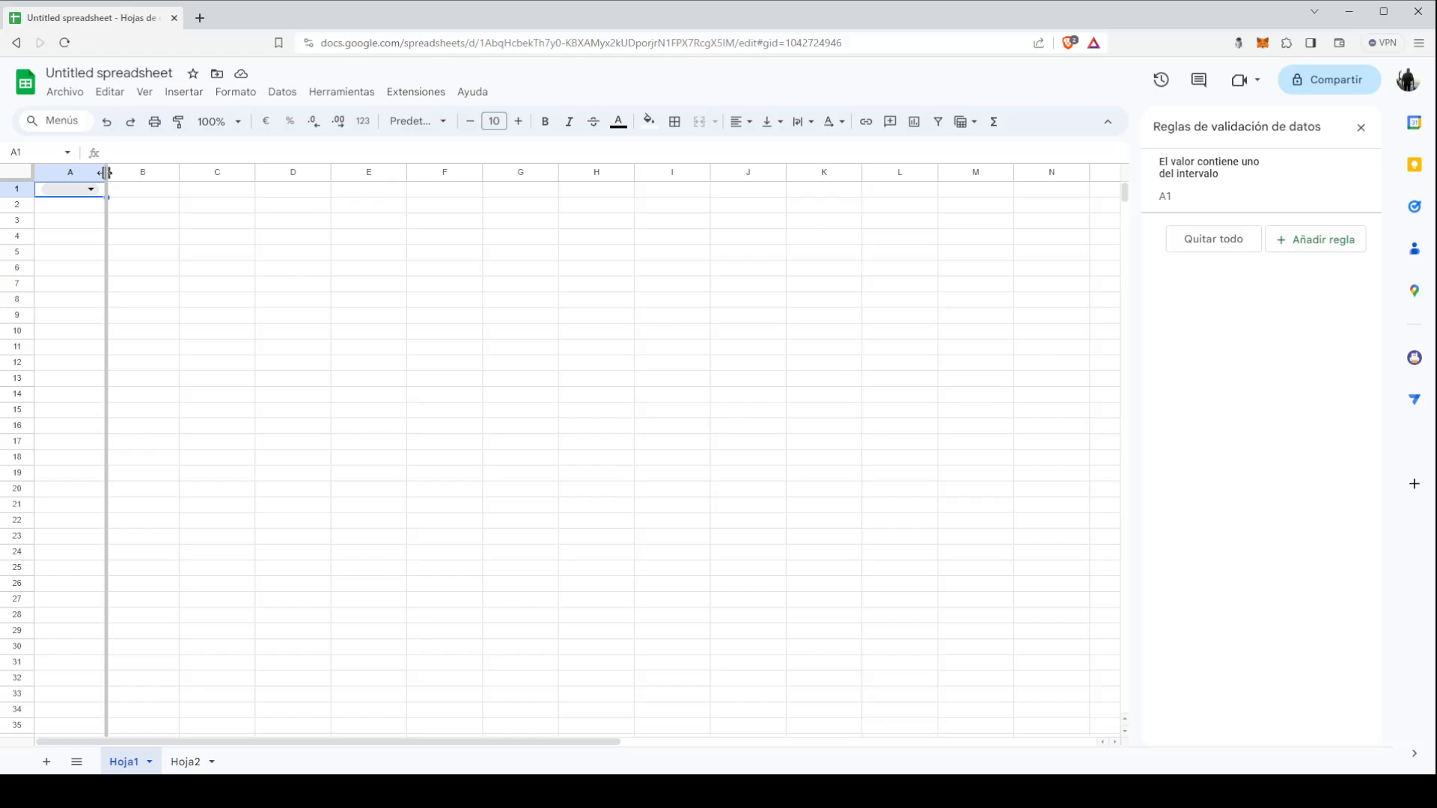
pyautogui.moveTo(104, 173); pyautogui.dragTo(163, 173)
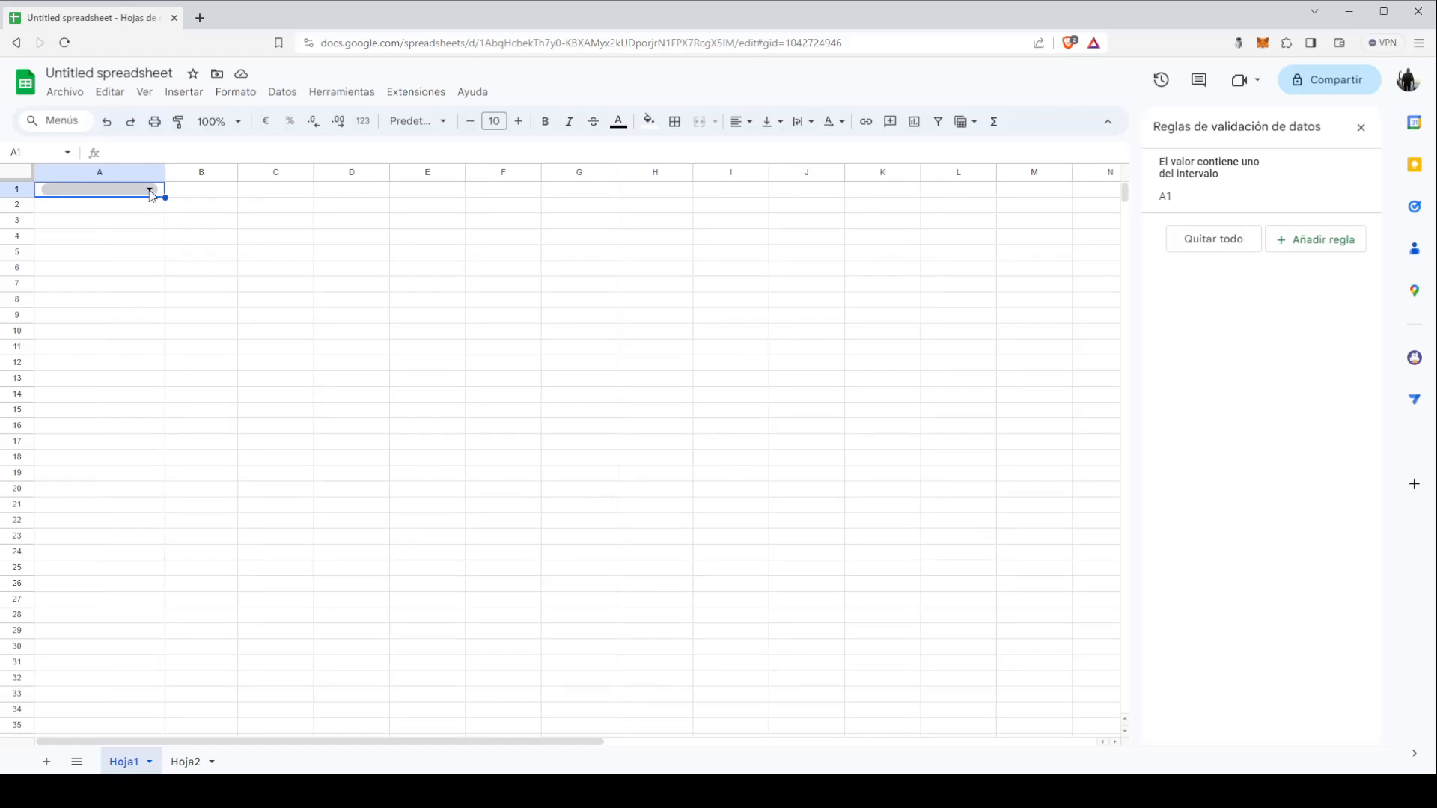
pyautogui.click(150, 190)
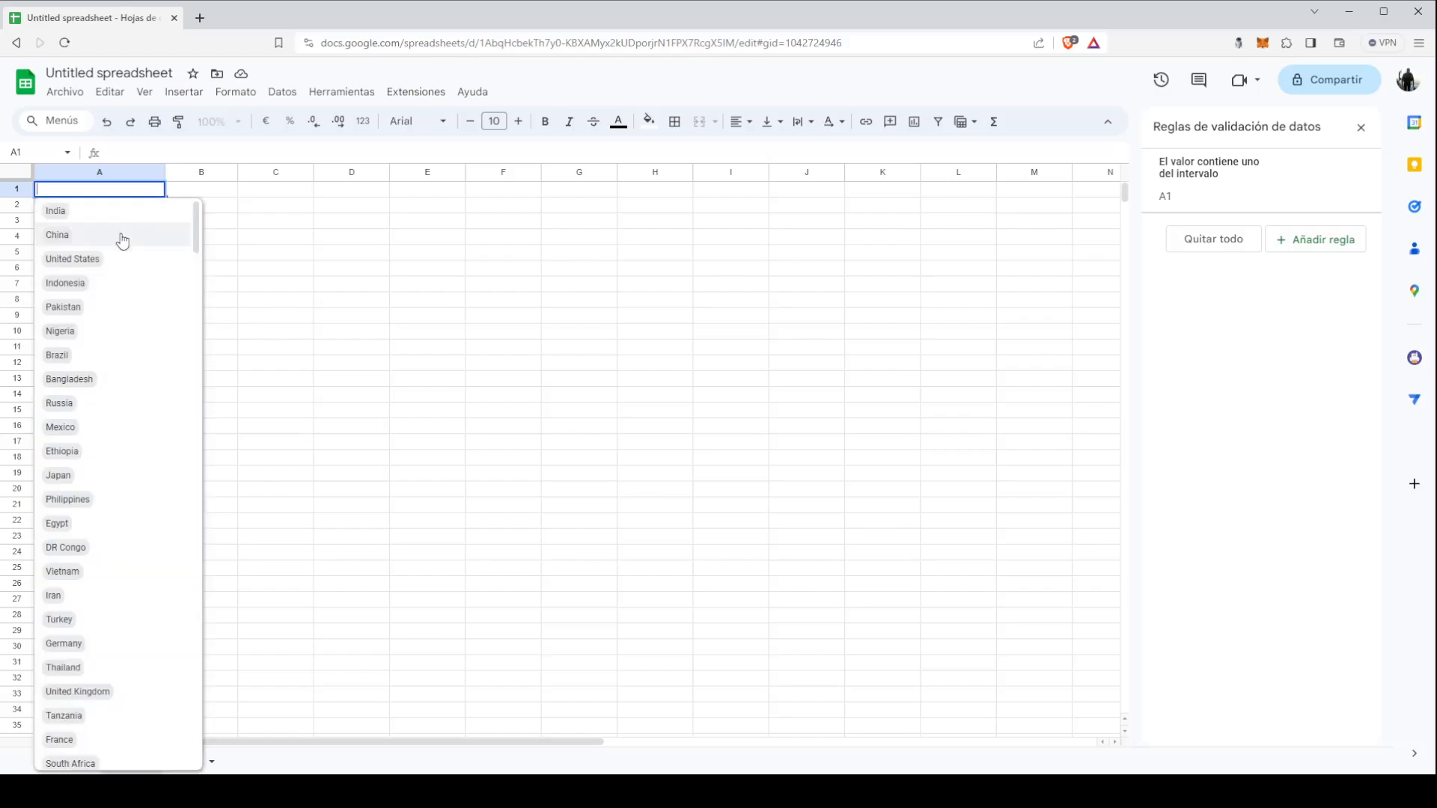
pyautogui.scroll(-1, 81, 398)
pyautogui.scroll(-10, 81, 398)
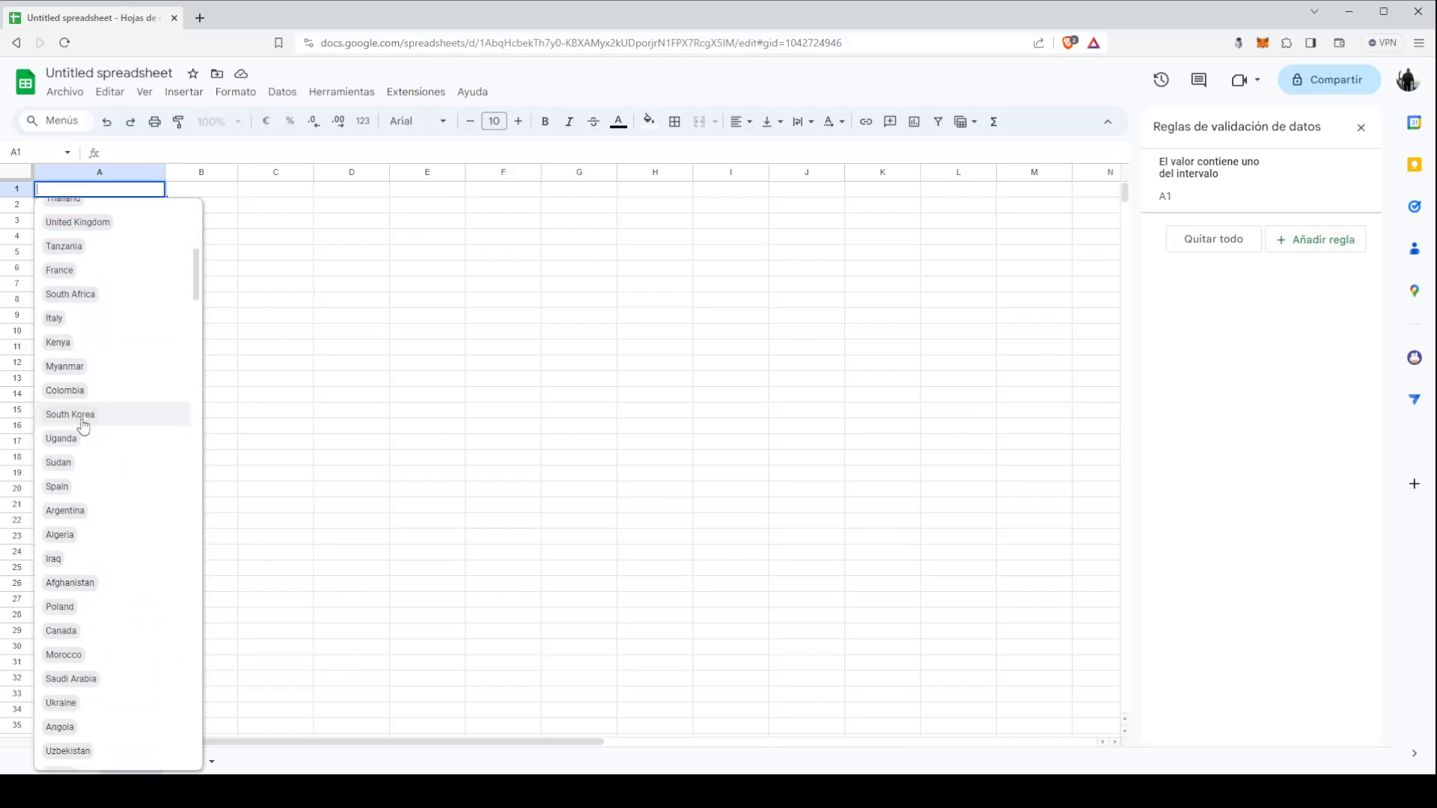
pyautogui.scroll(10, 129, 449)
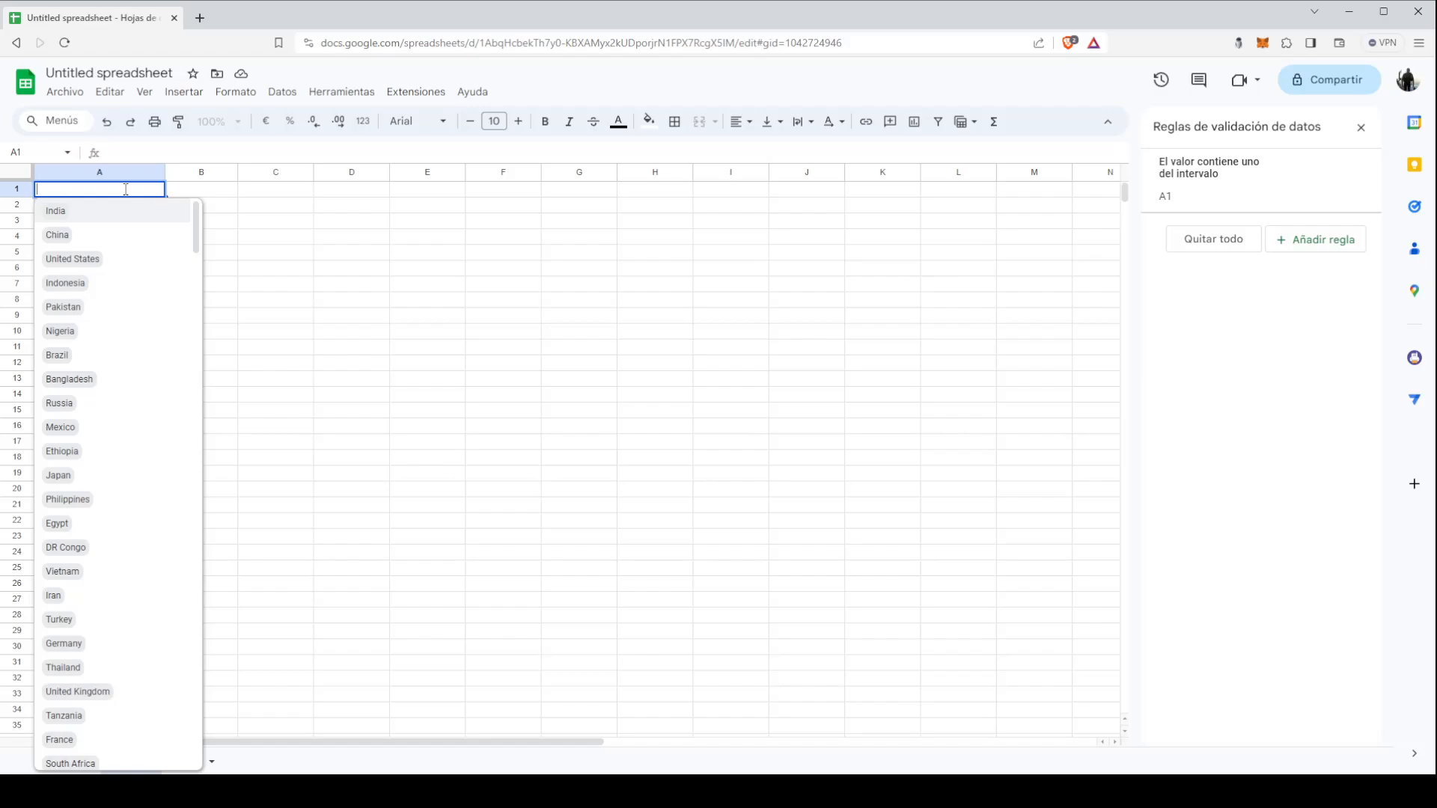
pyautogui.write('ar')
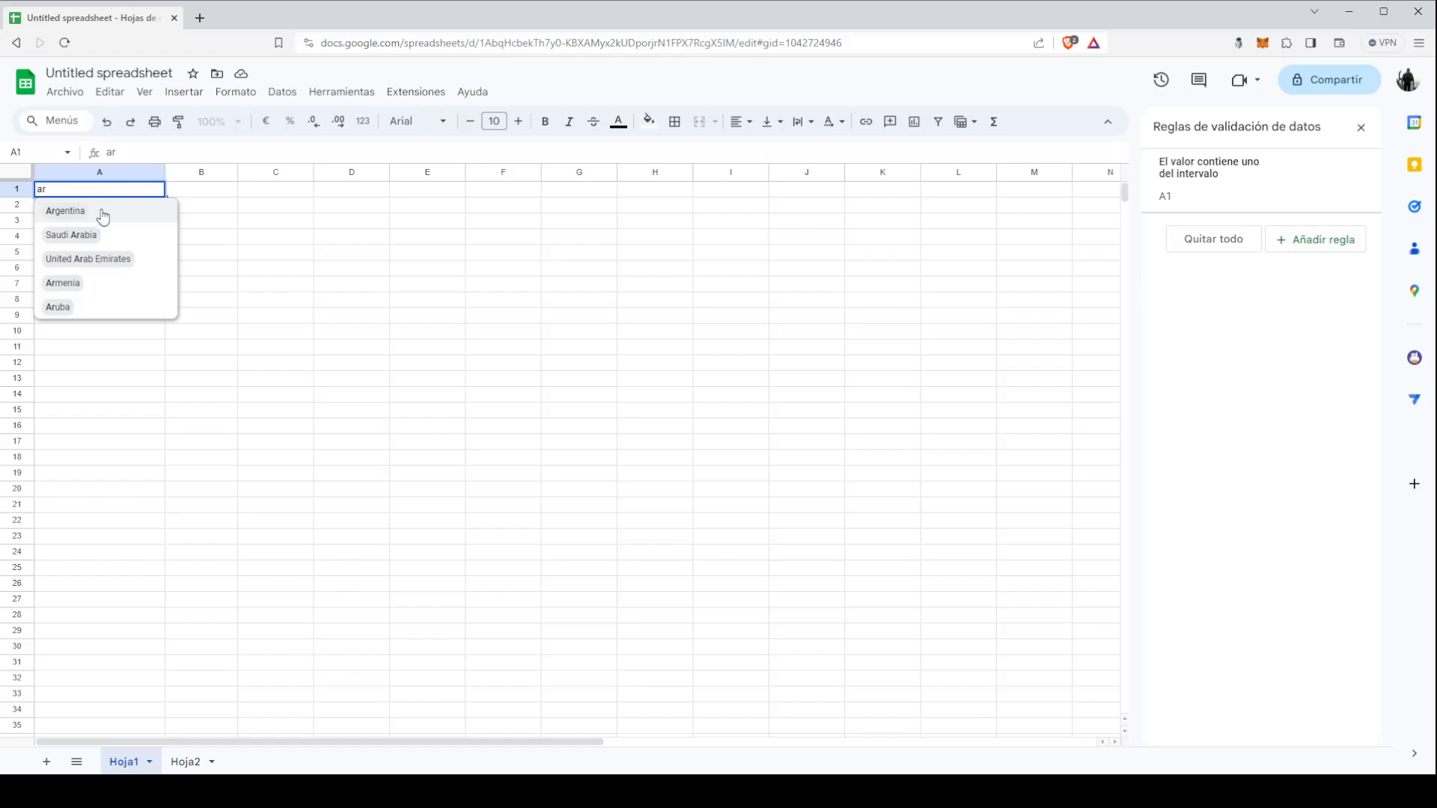
pyautogui.click(63, 284)
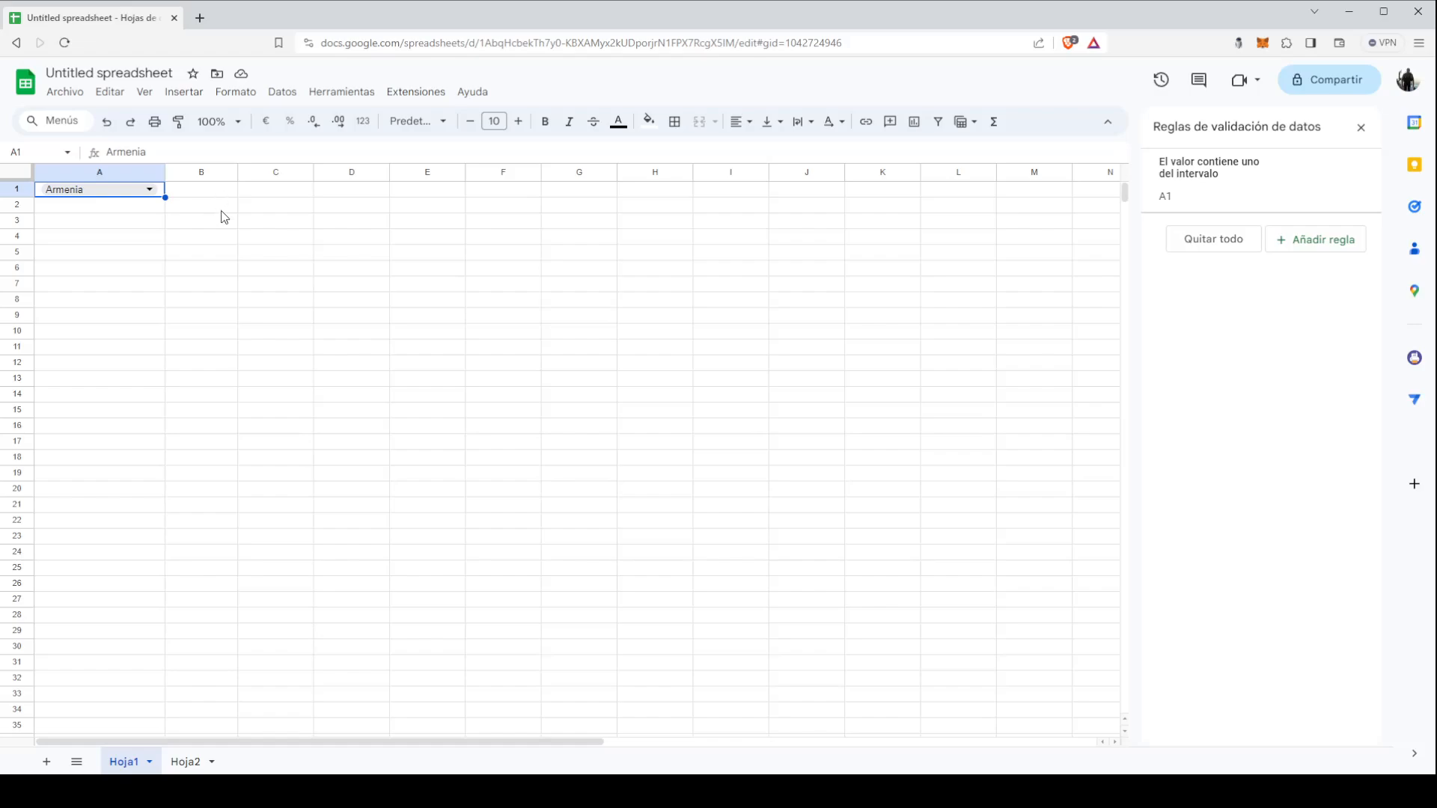
pyautogui.doubleClick(154, 189)
pyautogui.click(282, 221)
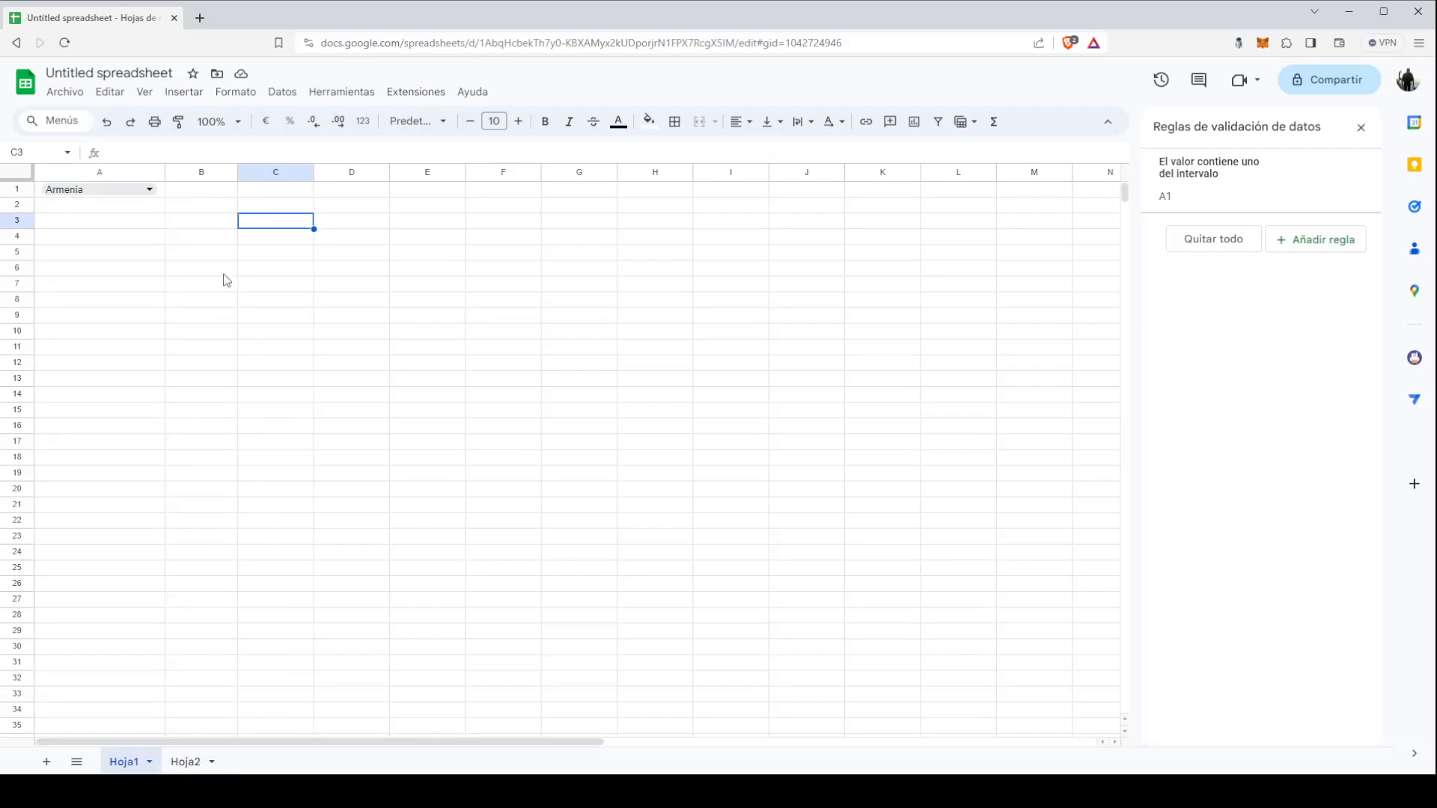
# Step: Rename the sheet Hoja2 as datos and open the named ranges list to check their references
pyautogui.click(187, 762)
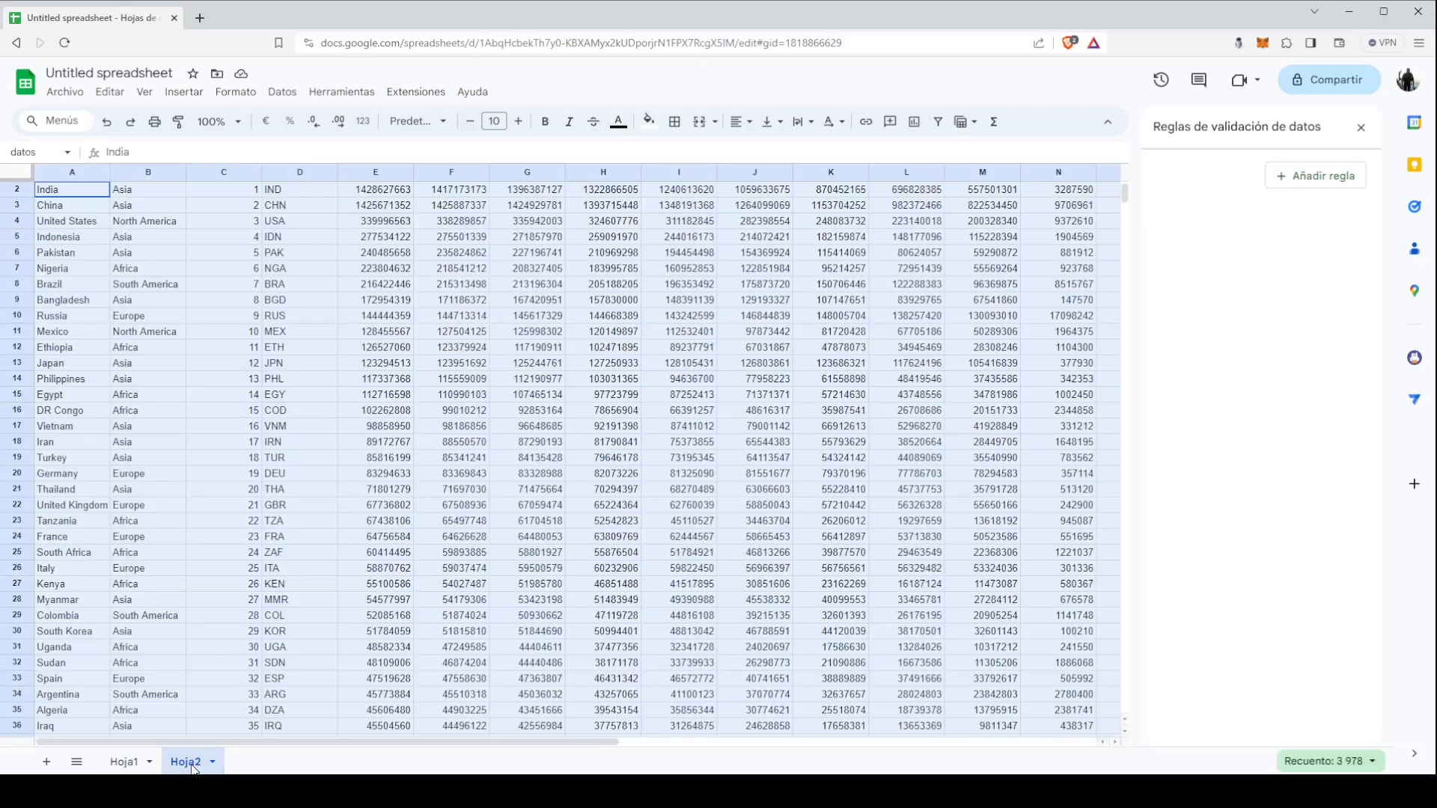
pyautogui.doubleClick(193, 768)
pyautogui.write('datos')
pyautogui.press('Return')
pyautogui.click(282, 92)
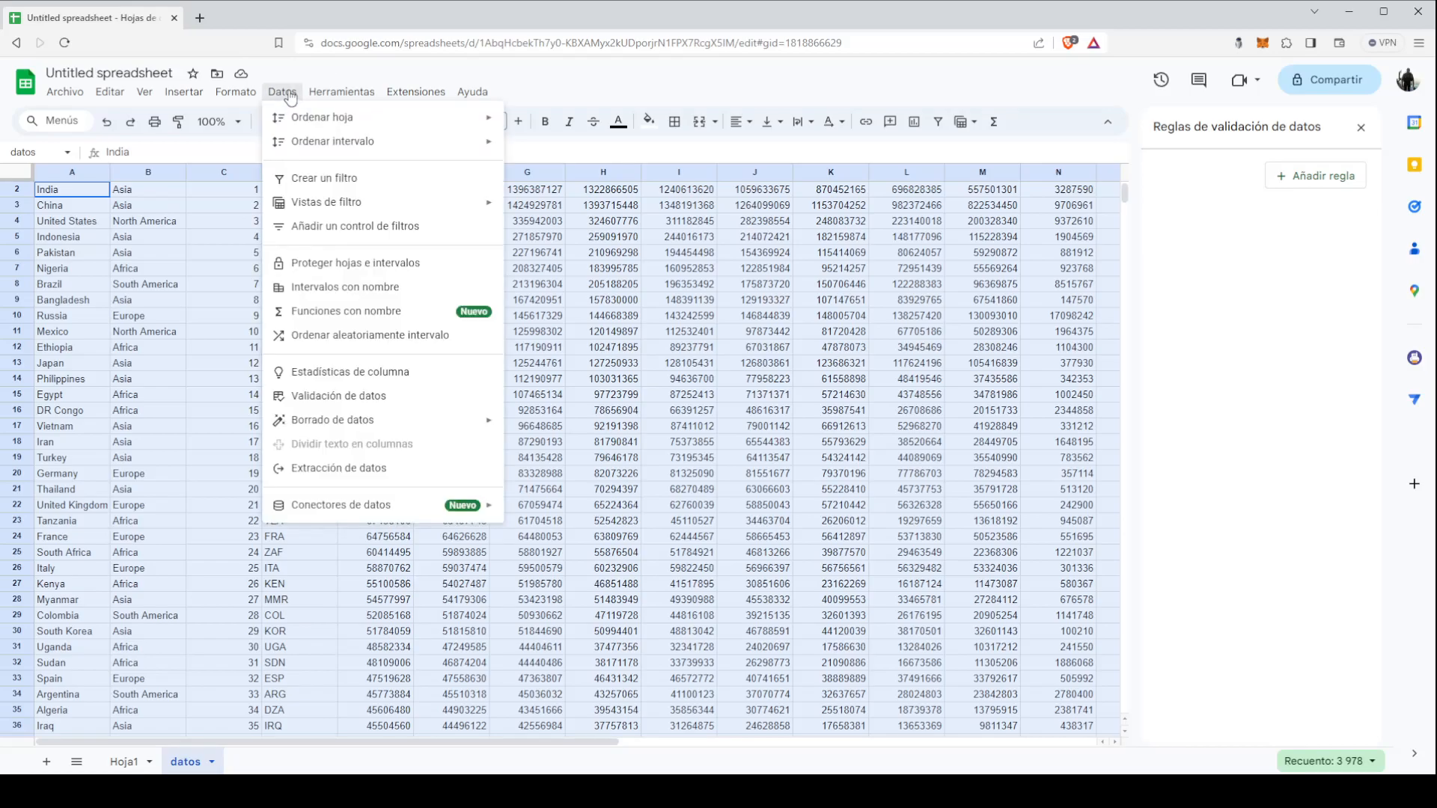
pyautogui.click(411, 291)
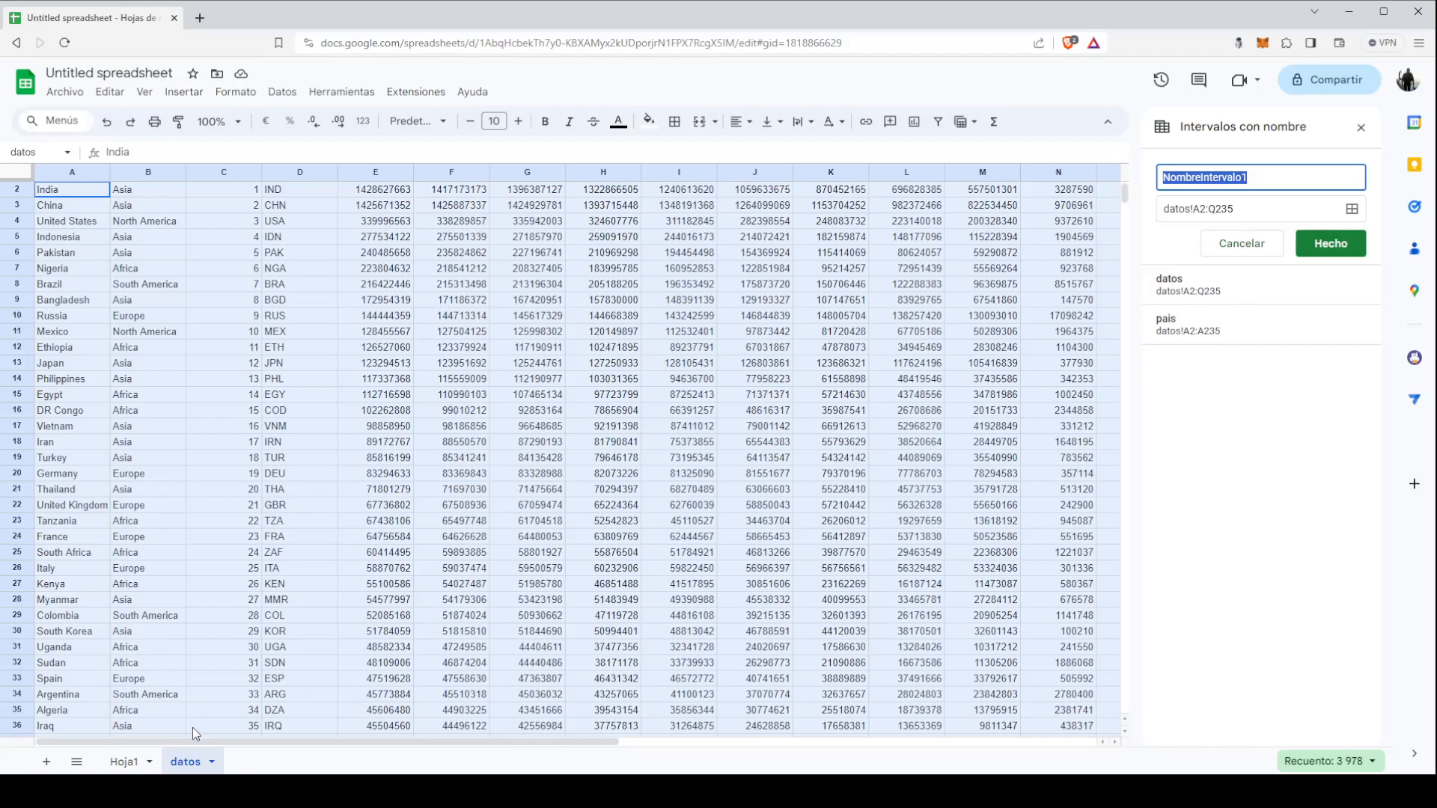
# Step: Examine the country, continent, rank, cca3 and 2023 population columns on the datos sheet to decide which fields to look up
pyautogui.click(327, 426)
pyautogui.scroll(1, 327, 419)
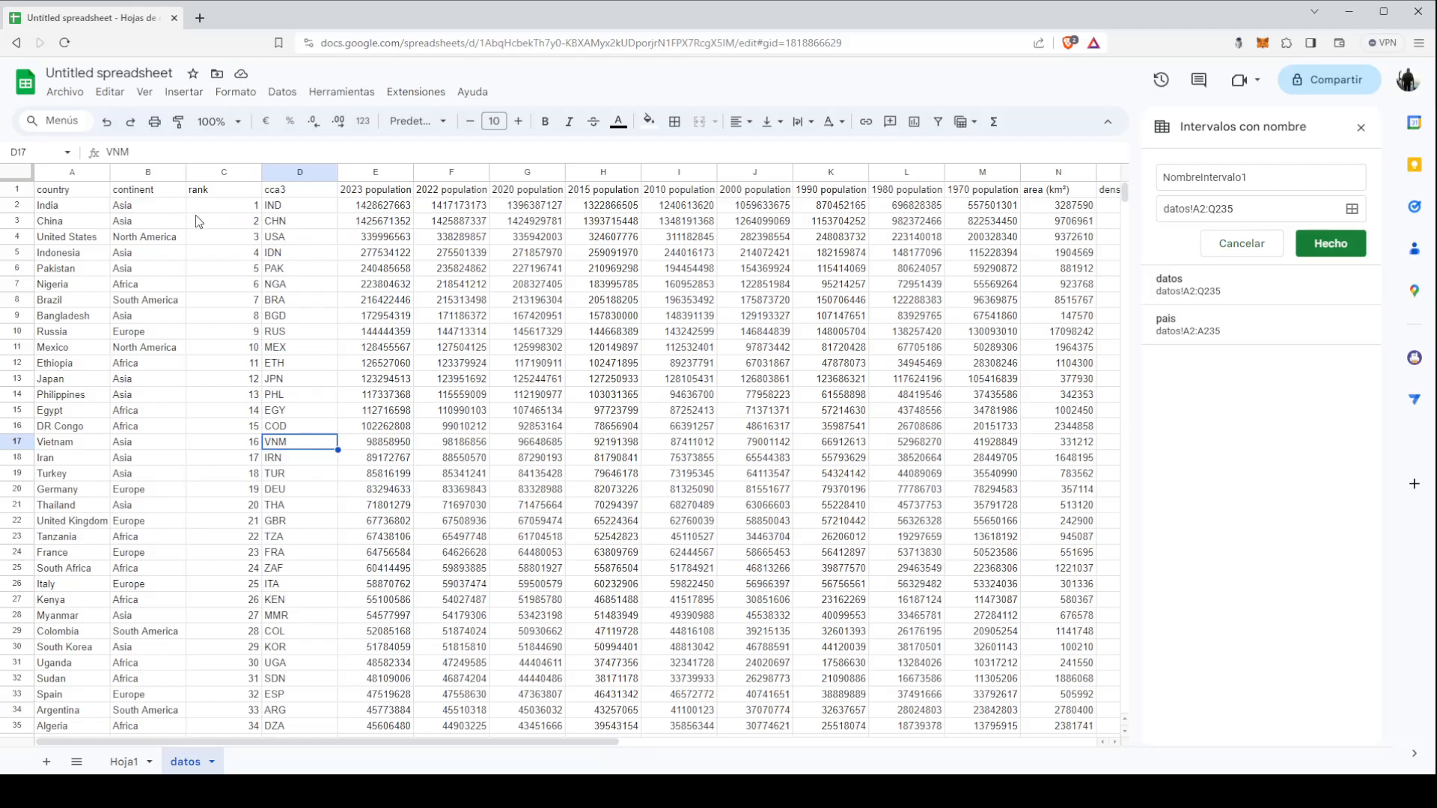
pyautogui.moveTo(70, 209); pyautogui.dragTo(90, 453)
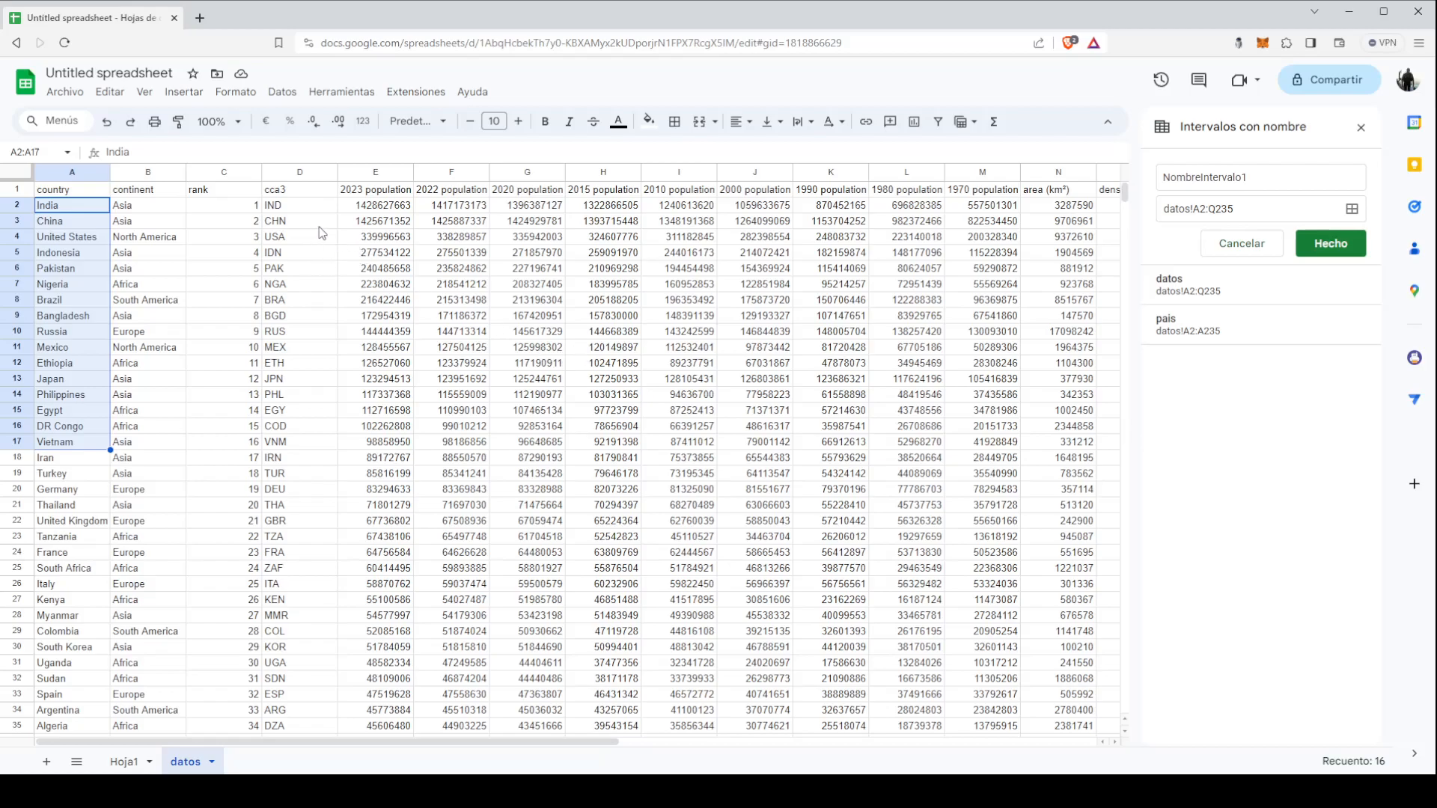
pyautogui.click(134, 239)
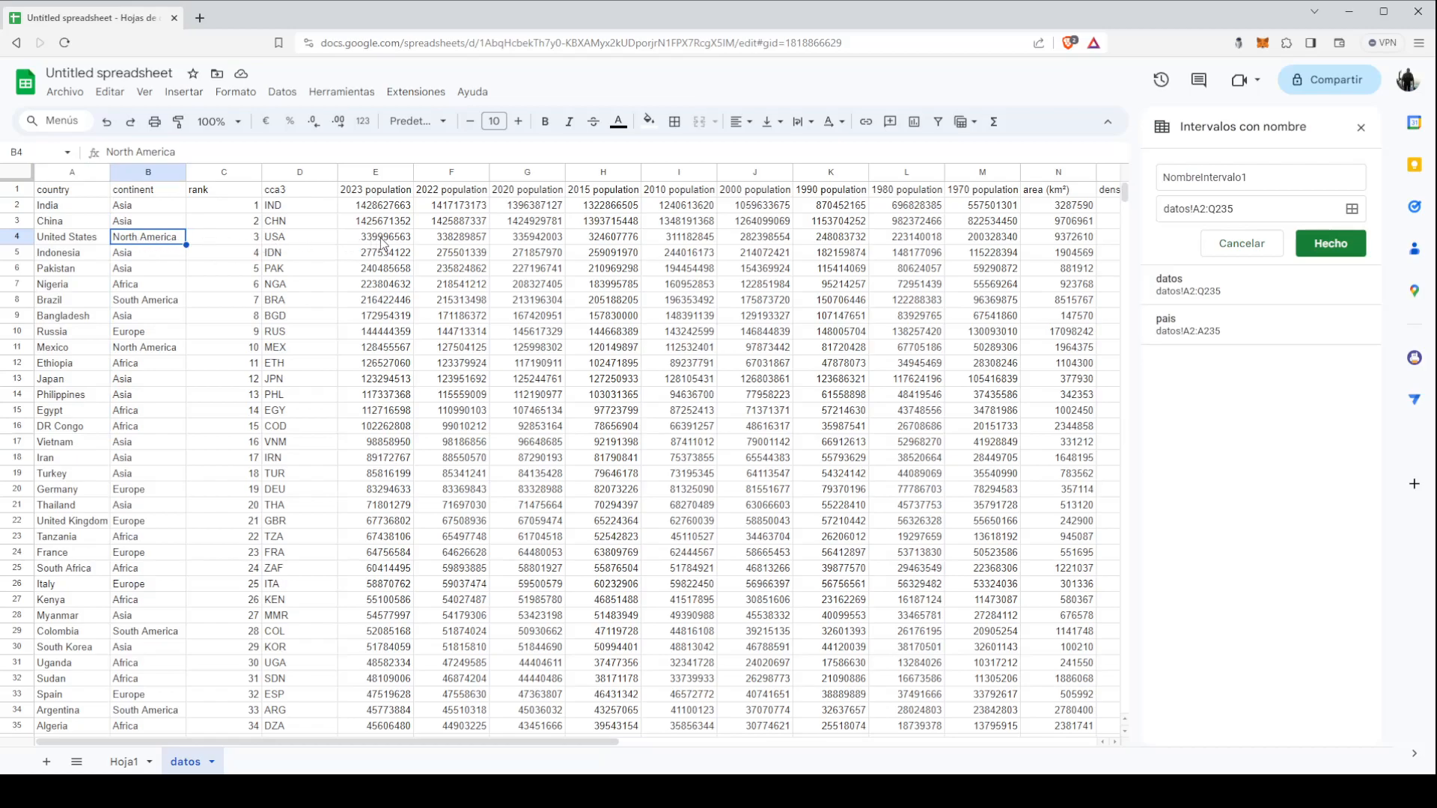
pyautogui.click(305, 240)
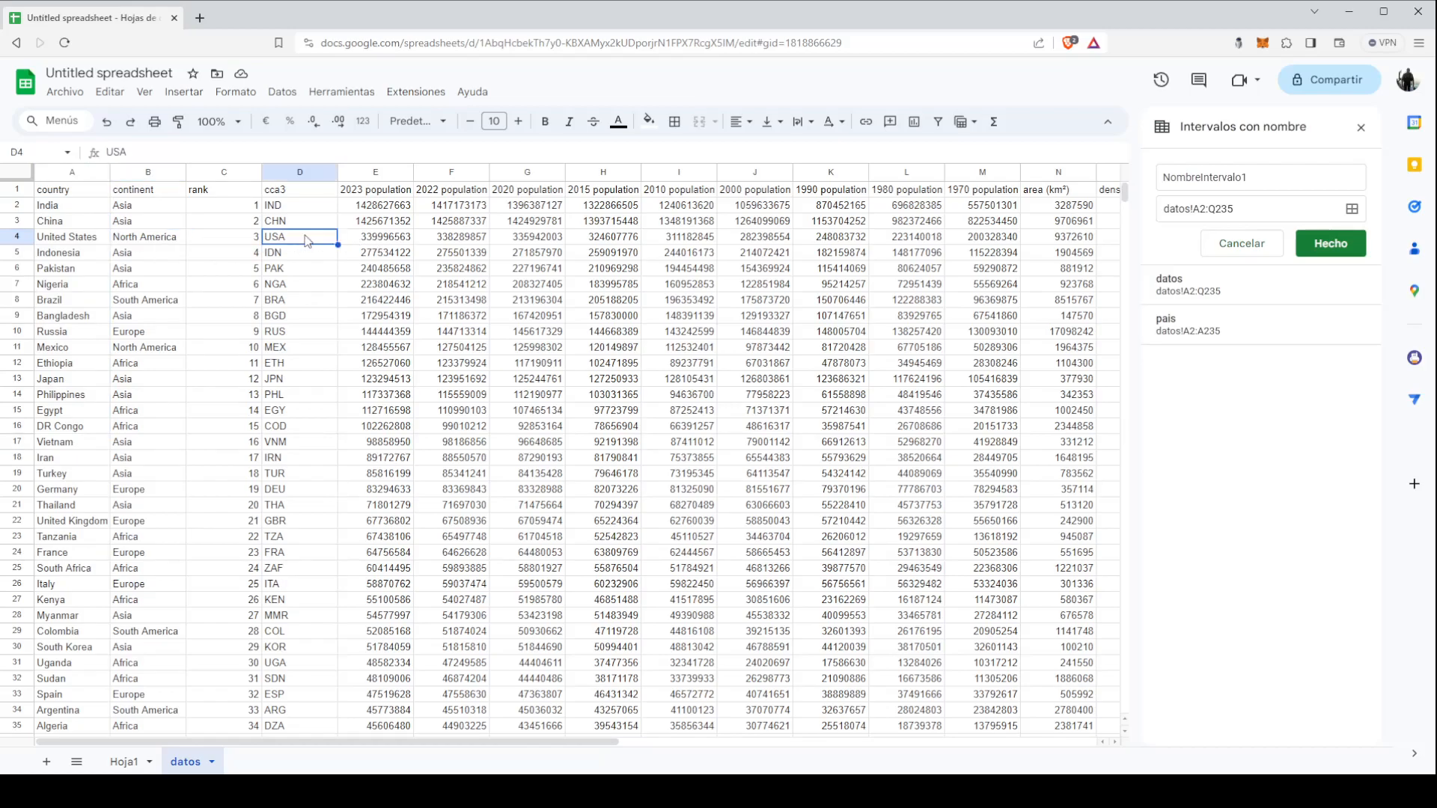
pyautogui.click(374, 241)
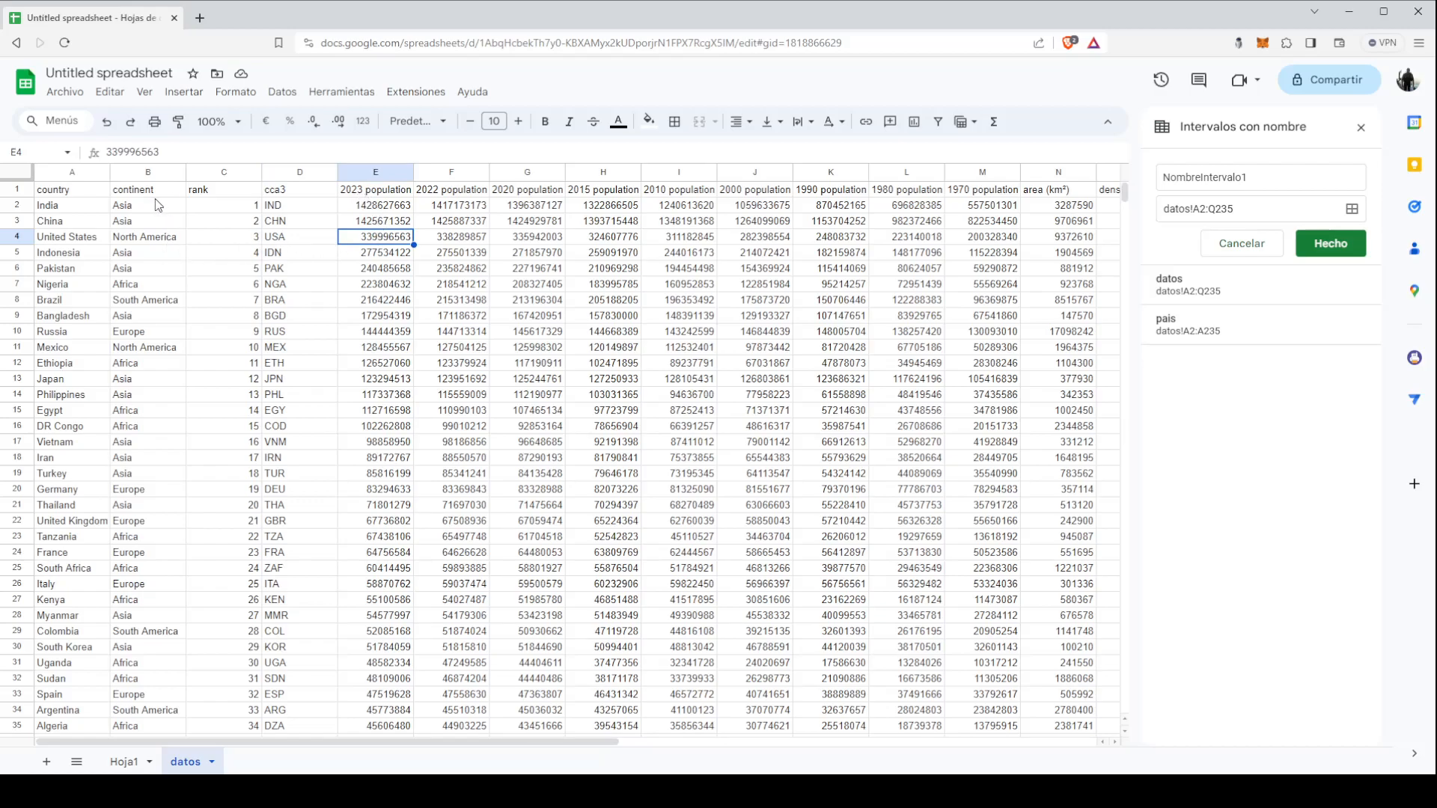
pyautogui.moveTo(157, 203); pyautogui.dragTo(153, 388)
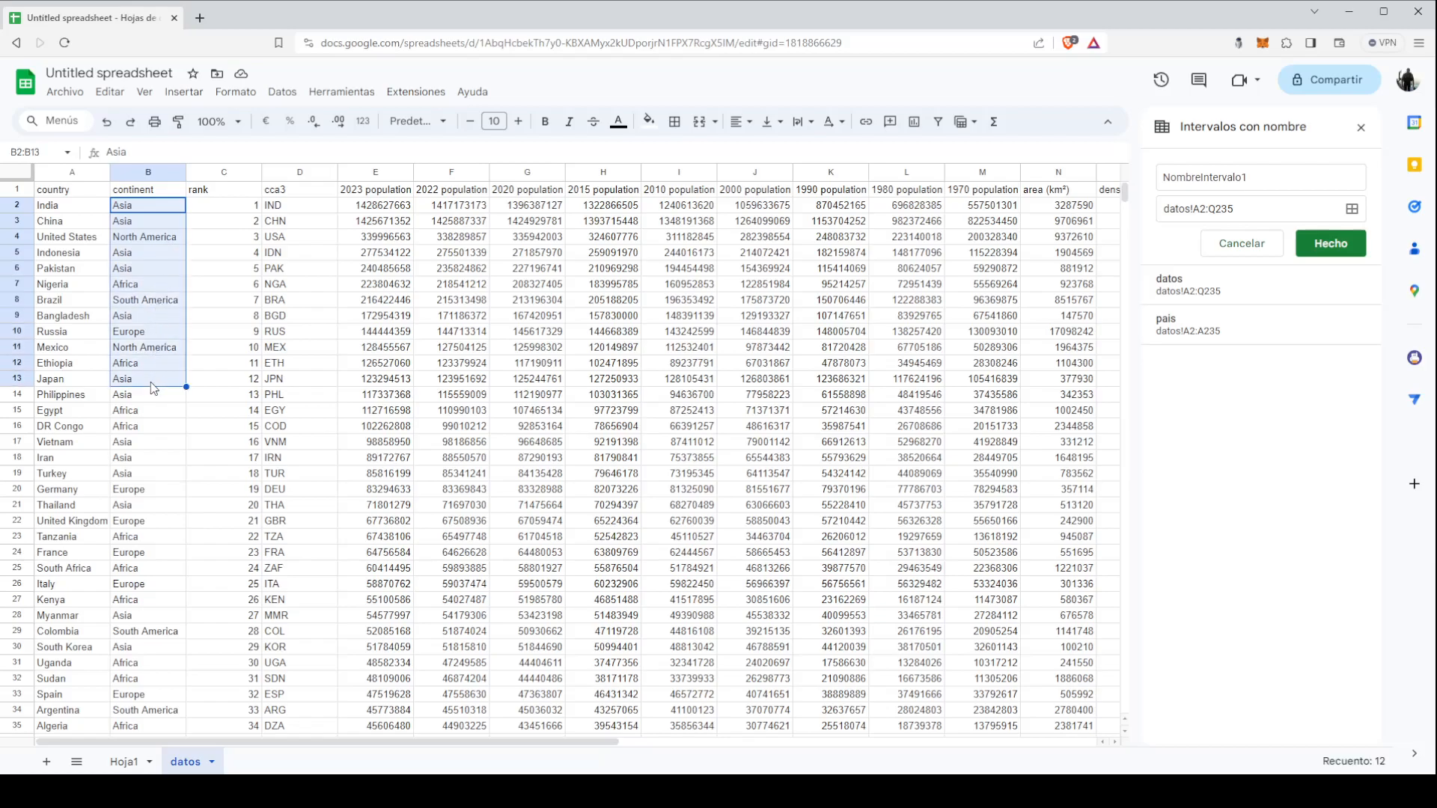
pyautogui.moveTo(71, 209); pyautogui.dragTo(88, 379)
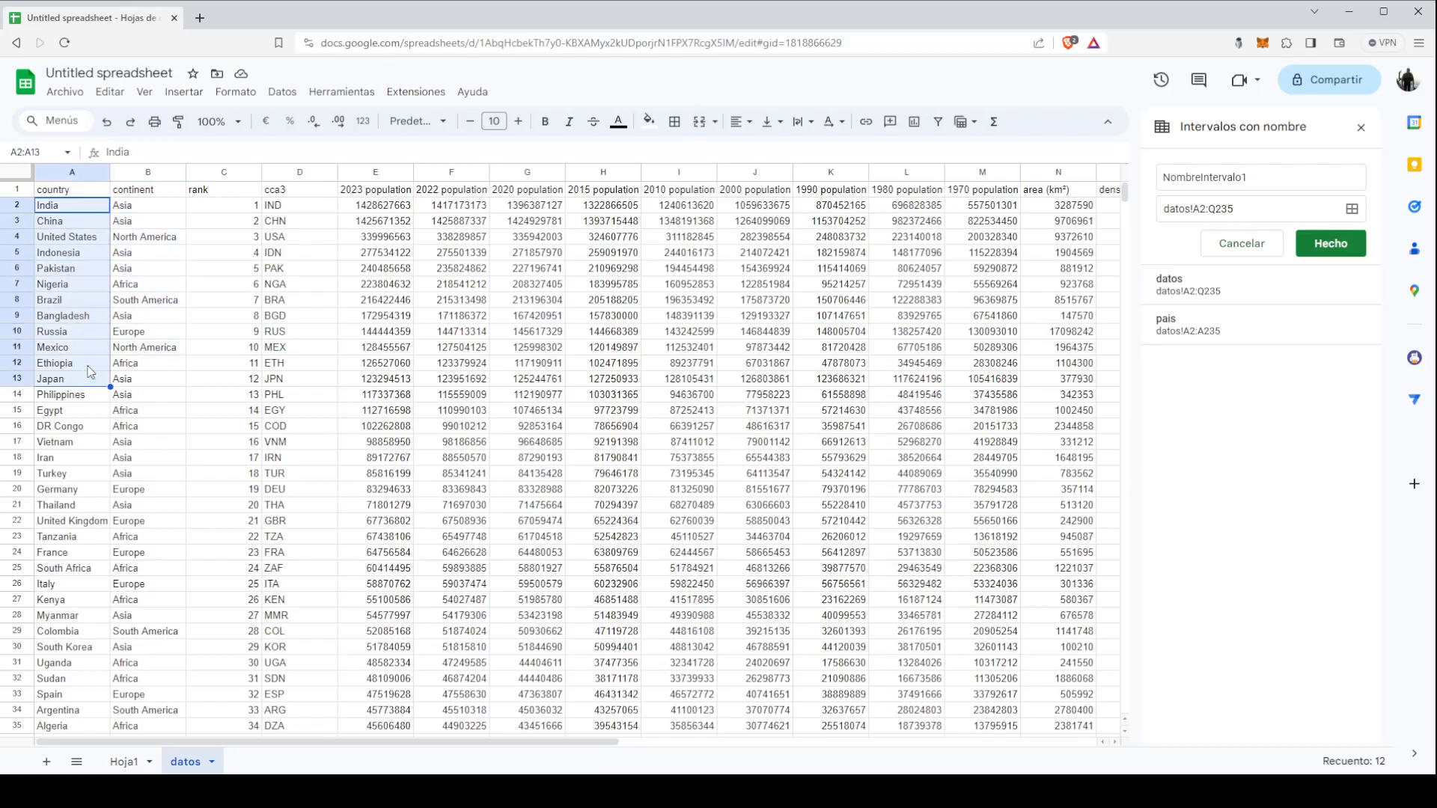
pyautogui.moveTo(148, 205); pyautogui.dragTo(177, 381)
pyautogui.moveTo(219, 218); pyautogui.dragTo(224, 365)
pyautogui.moveTo(297, 218); pyautogui.dragTo(300, 364)
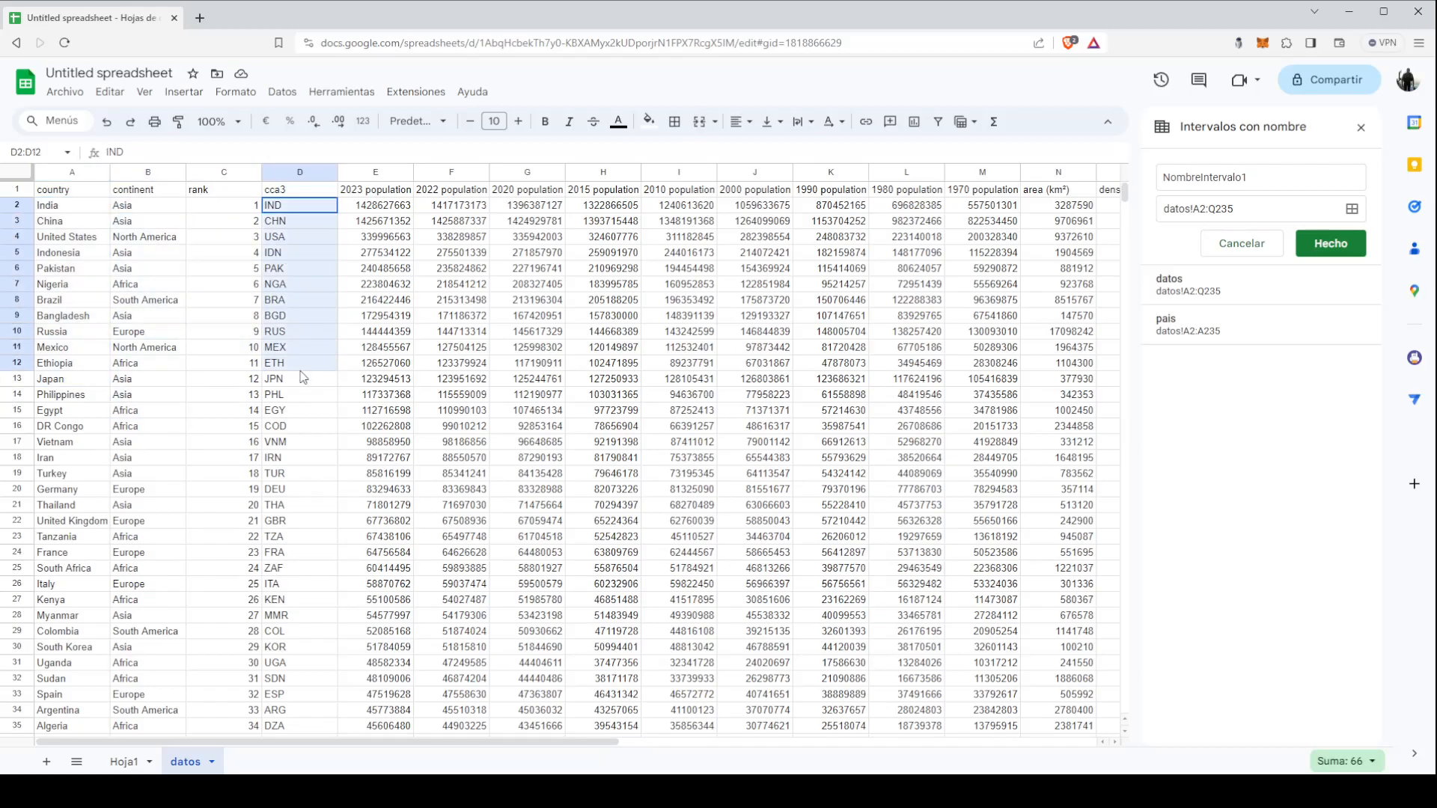
pyautogui.moveTo(376, 221); pyautogui.dragTo(376, 364)
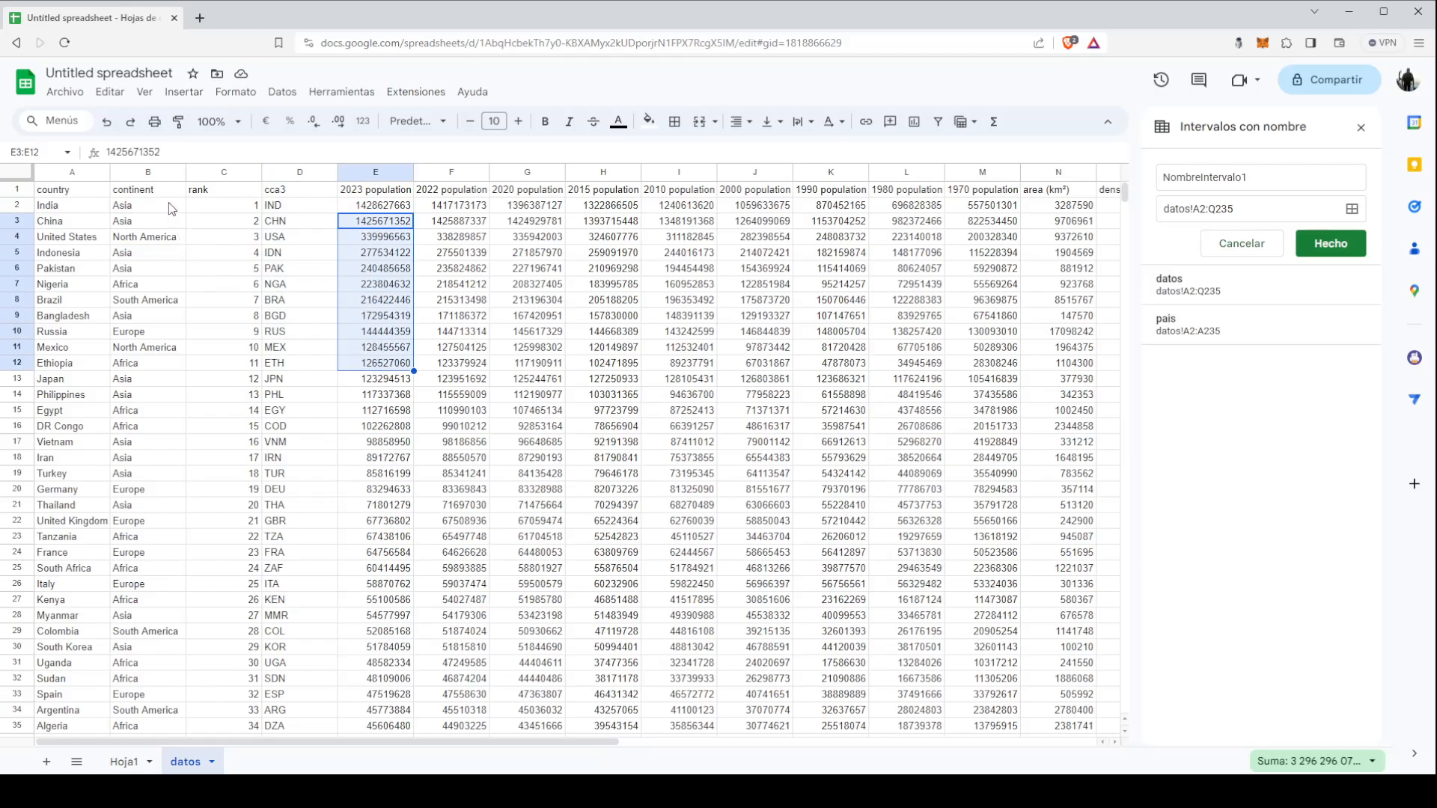
pyautogui.moveTo(156, 209); pyautogui.dragTo(142, 426)
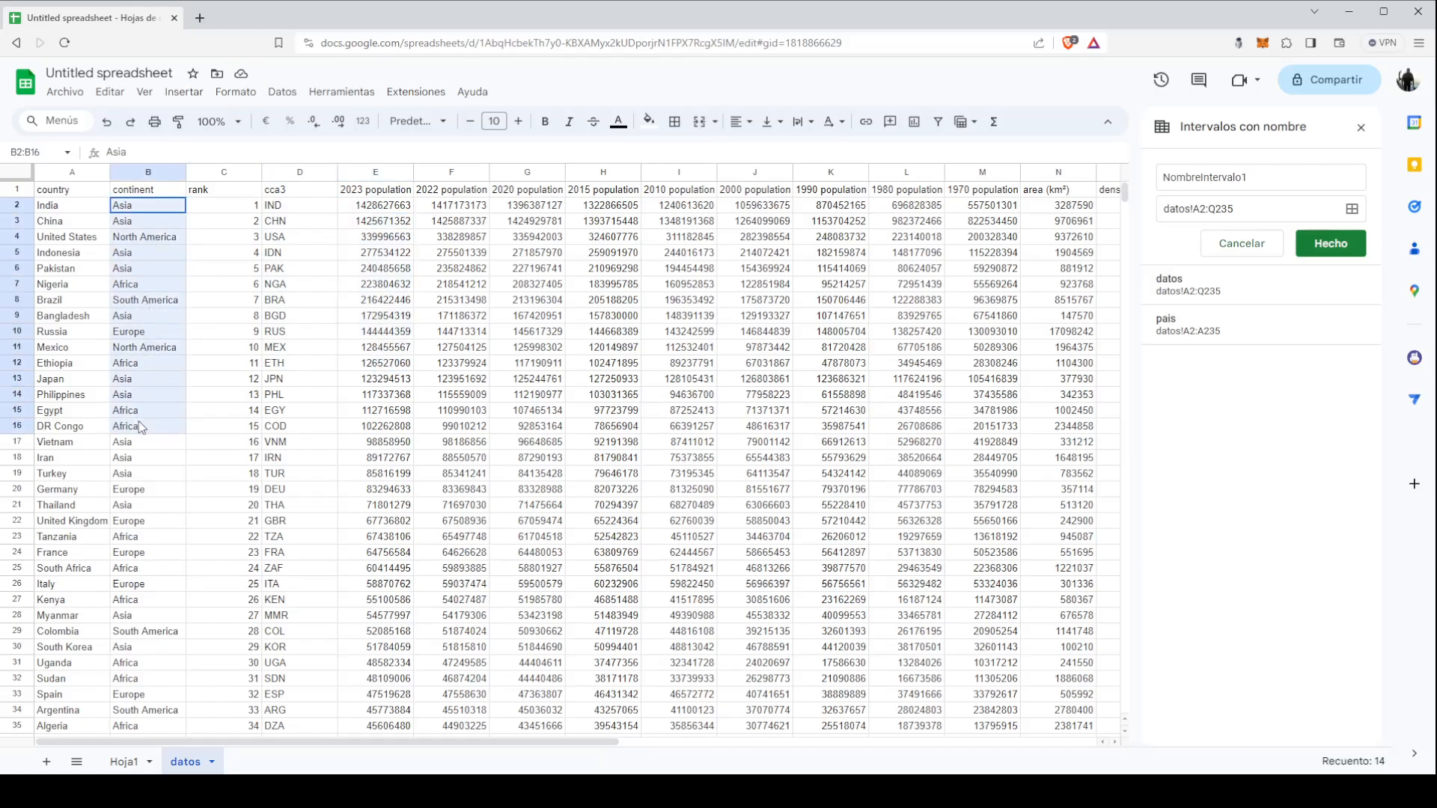
pyautogui.moveTo(297, 221); pyautogui.dragTo(294, 324)
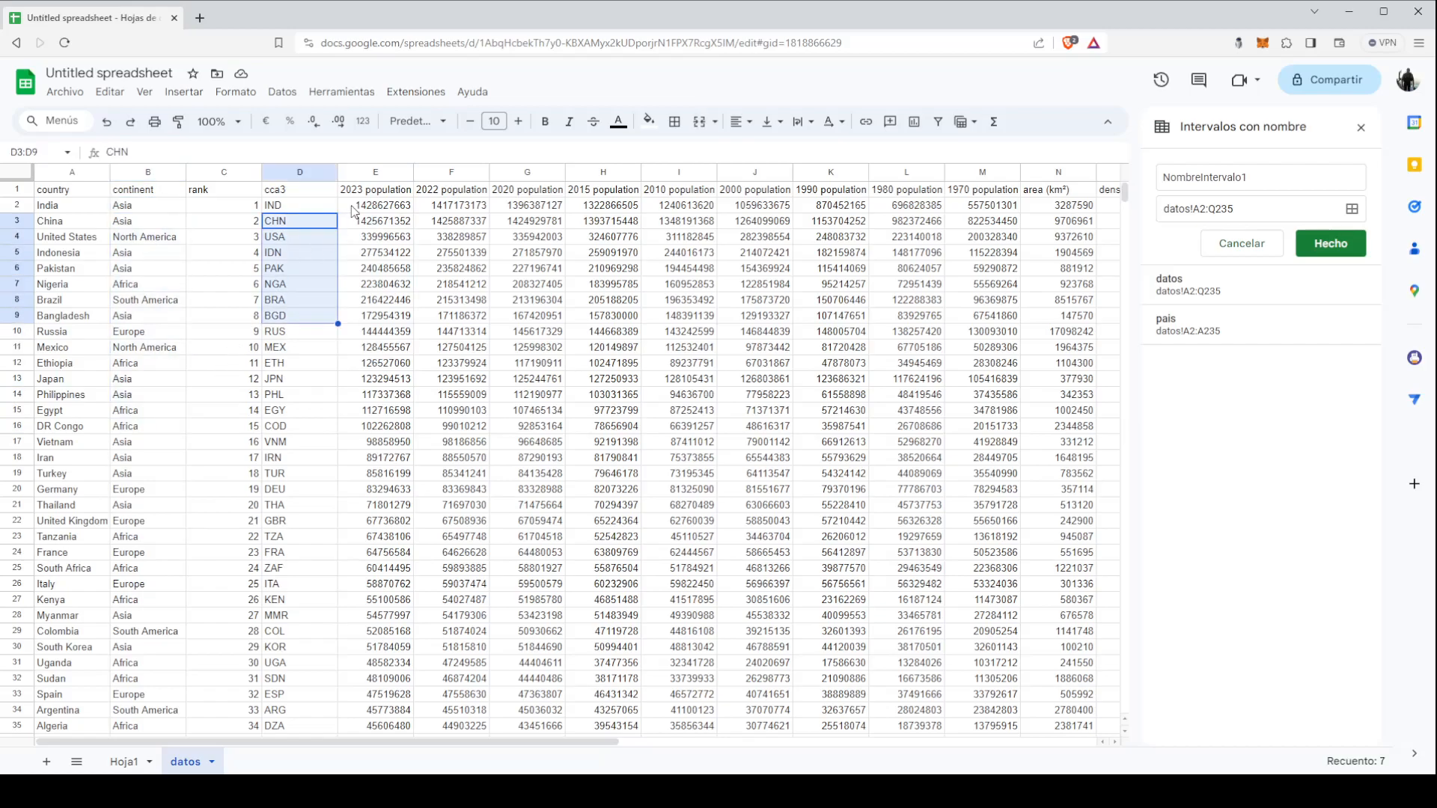
# Step: Enter the formula =BUSCARV(A1;datos;2;0) in B1 of Hoja1 to look up the selected country's continent
pyautogui.click(129, 762)
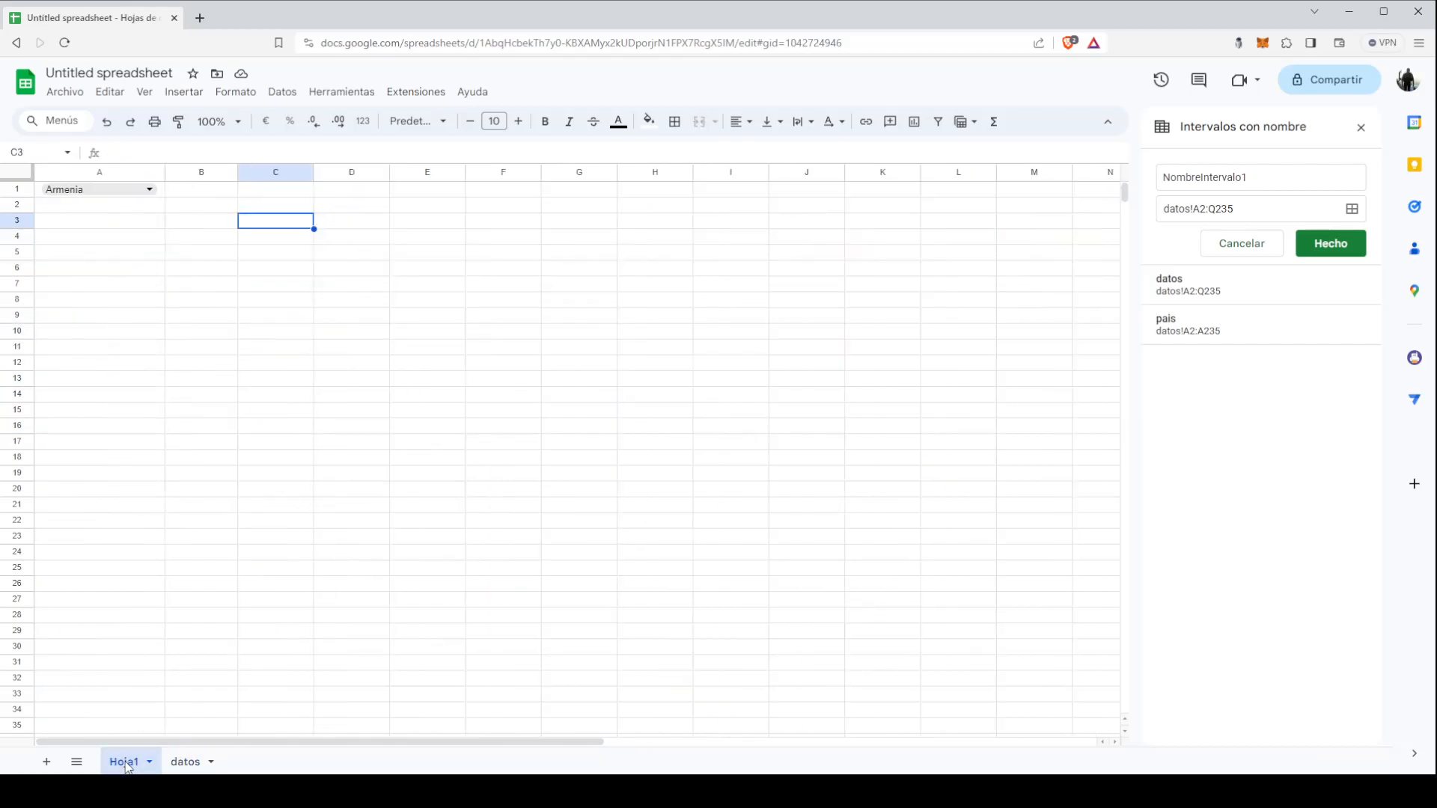
pyautogui.click(220, 192)
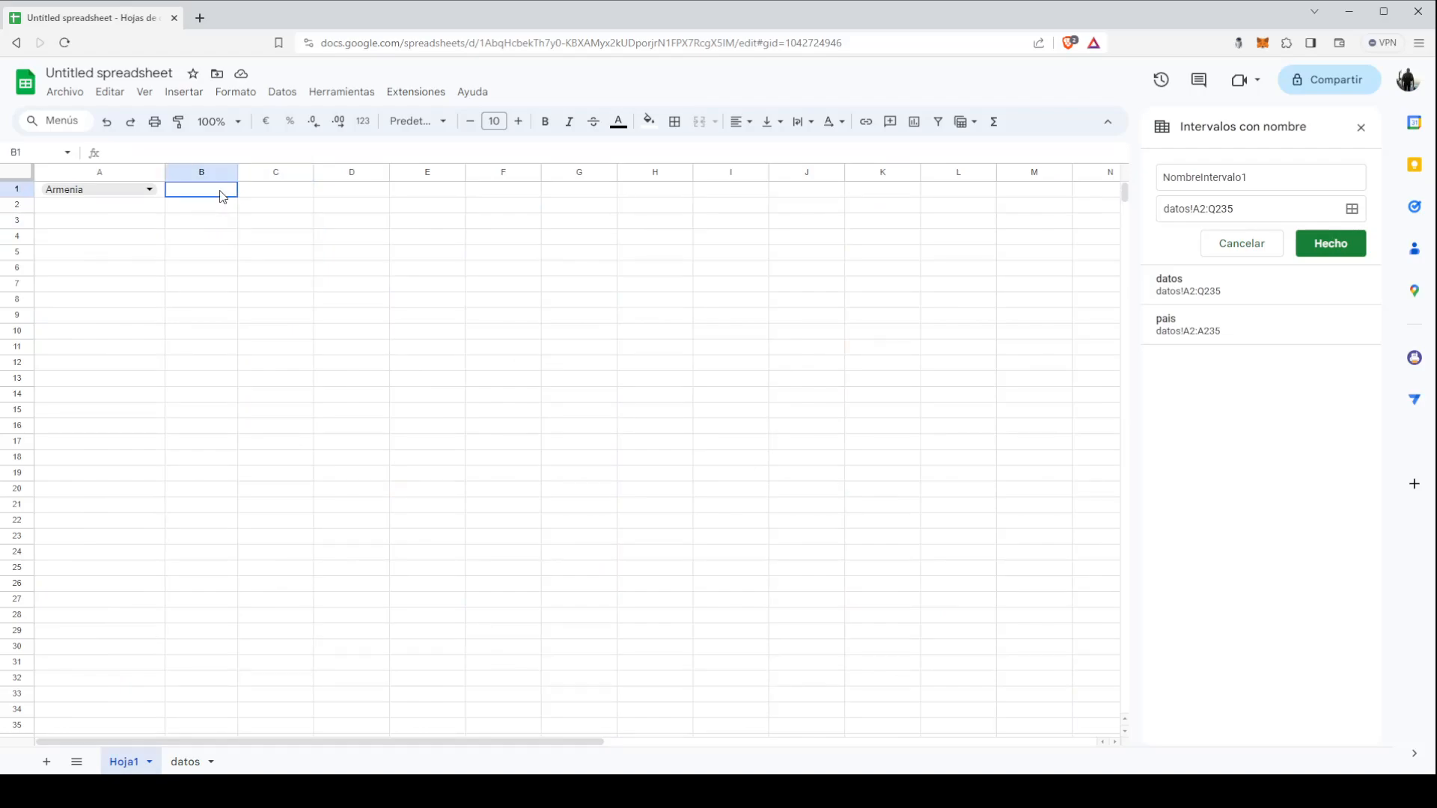
pyautogui.click(151, 192)
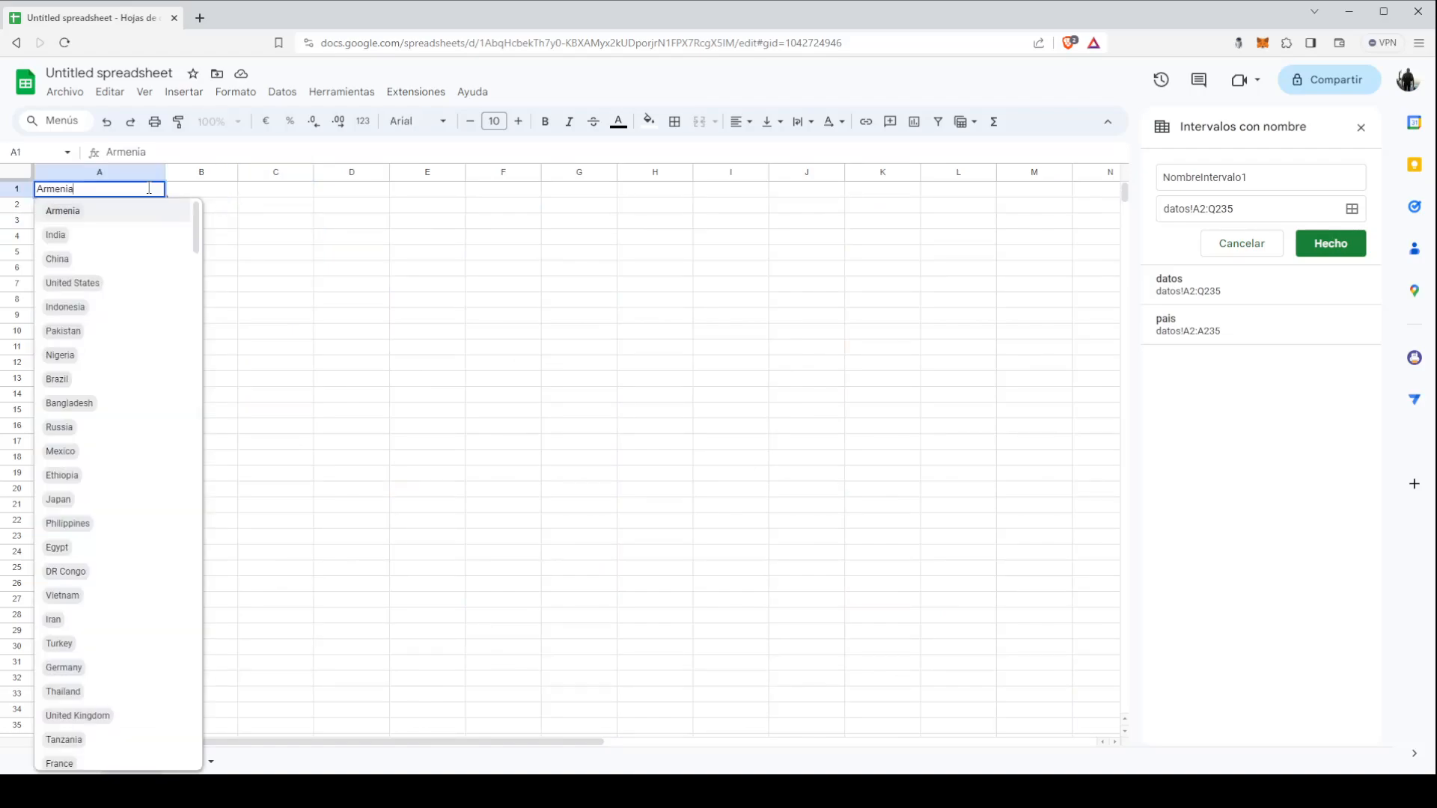
pyautogui.click(228, 193)
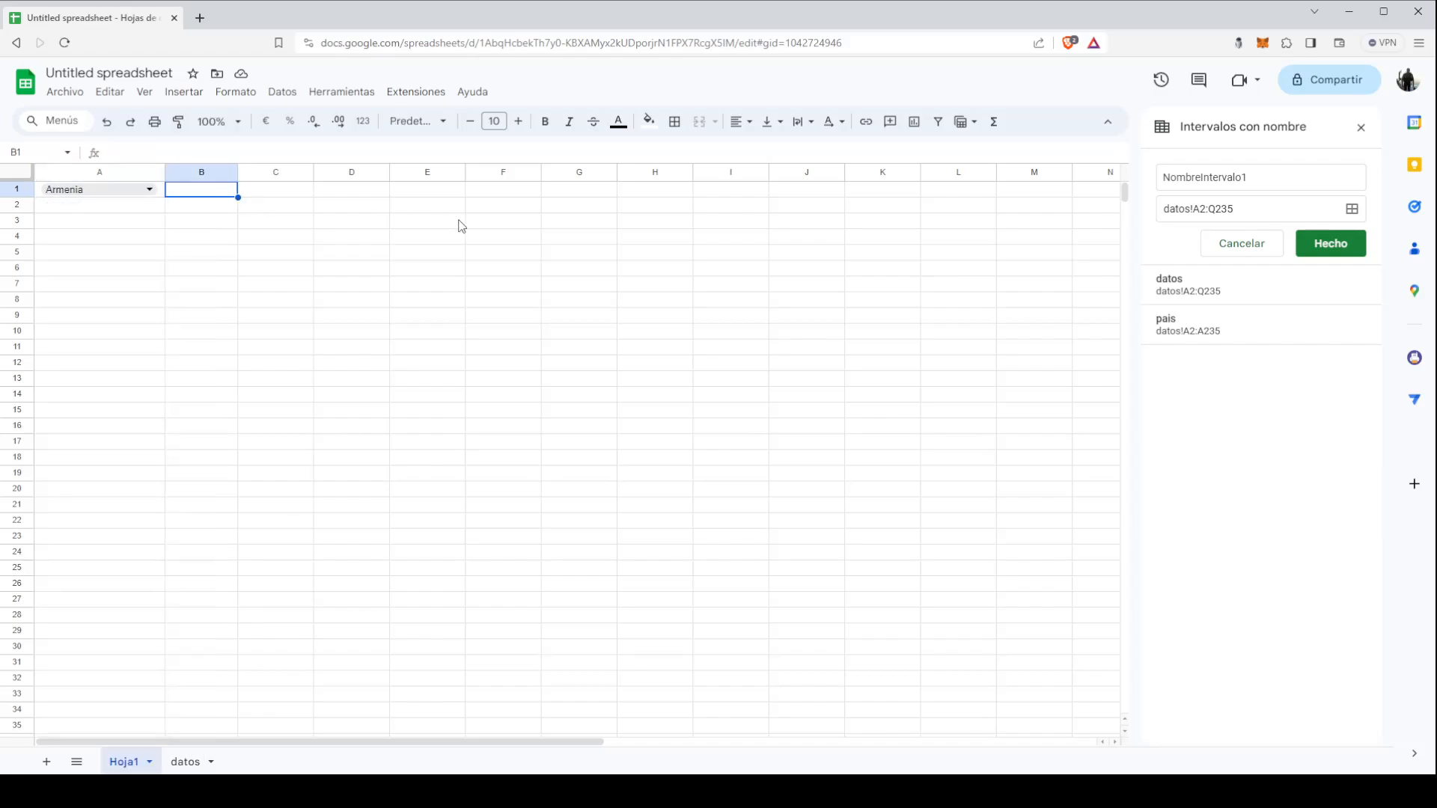
pyautogui.write('=buscor')
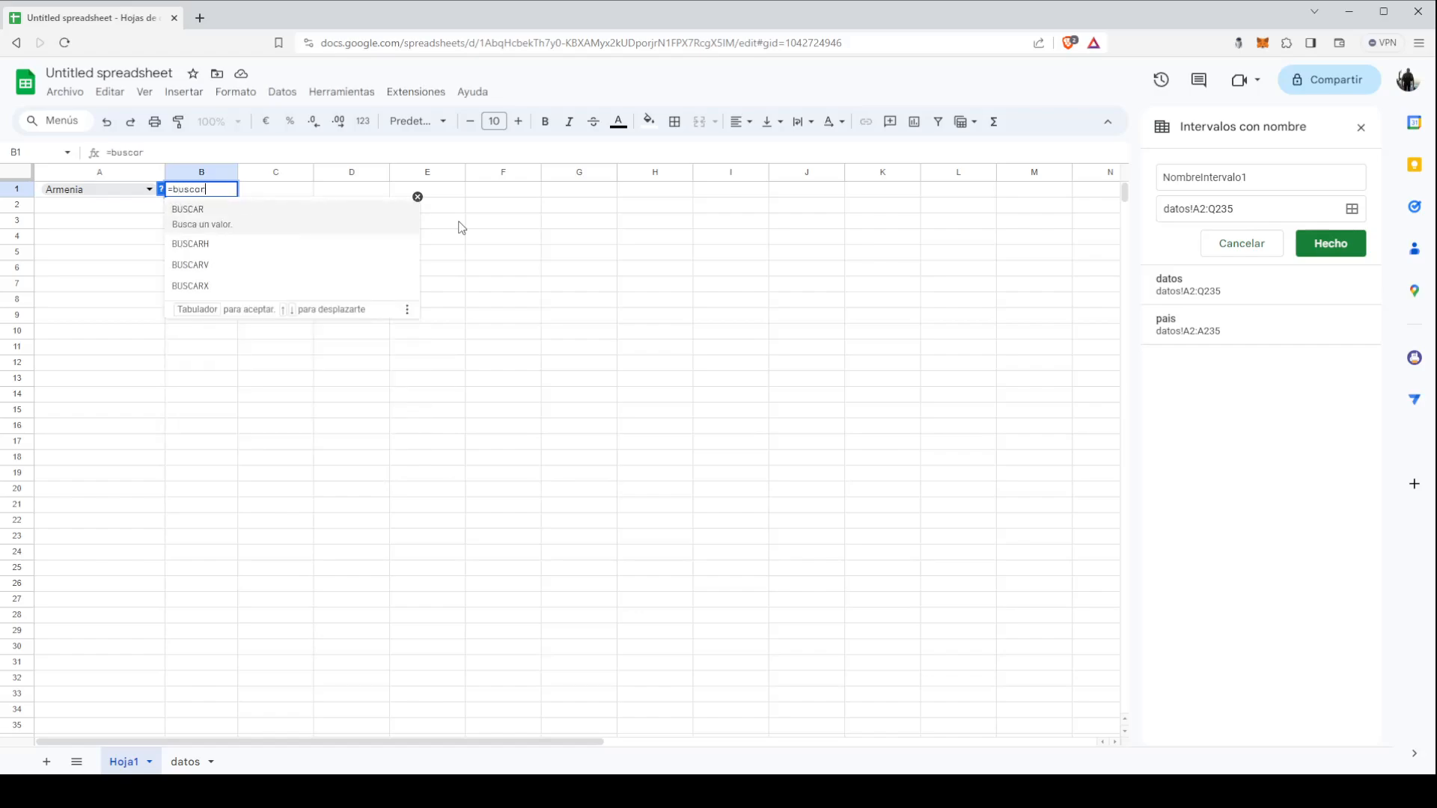
pyautogui.write('V')
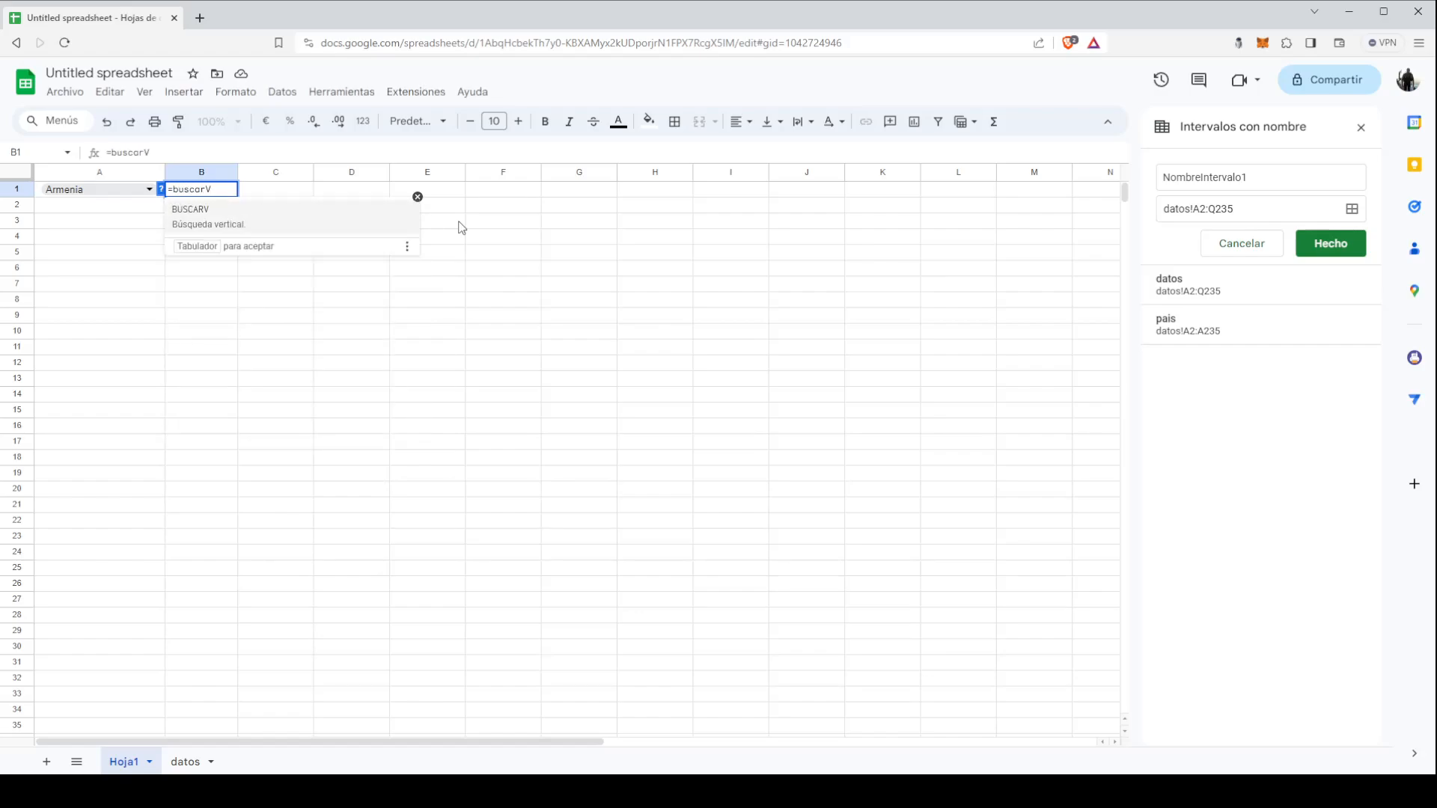
pyautogui.press('BackSpace')
pyautogui.write('v(')
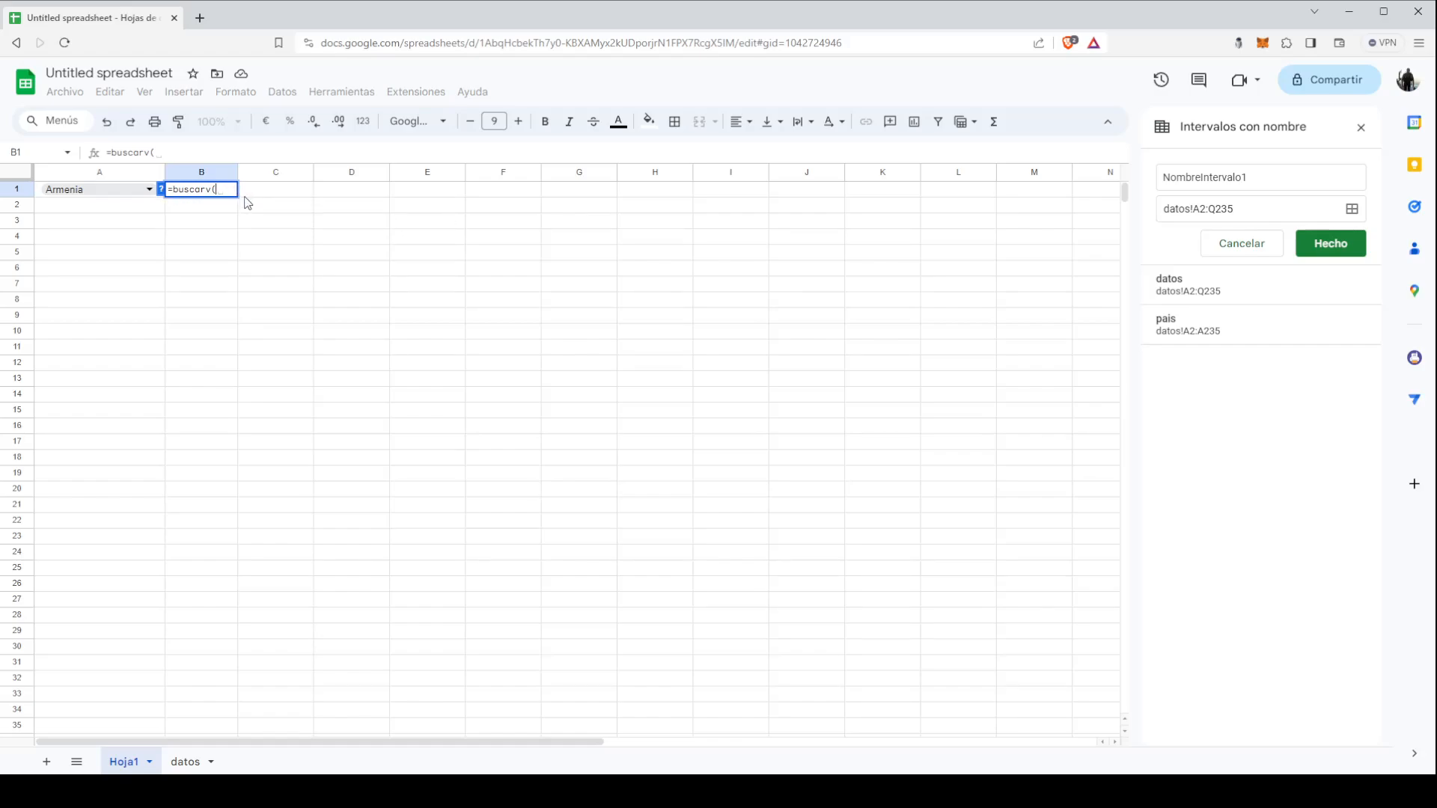
pyautogui.click(114, 195)
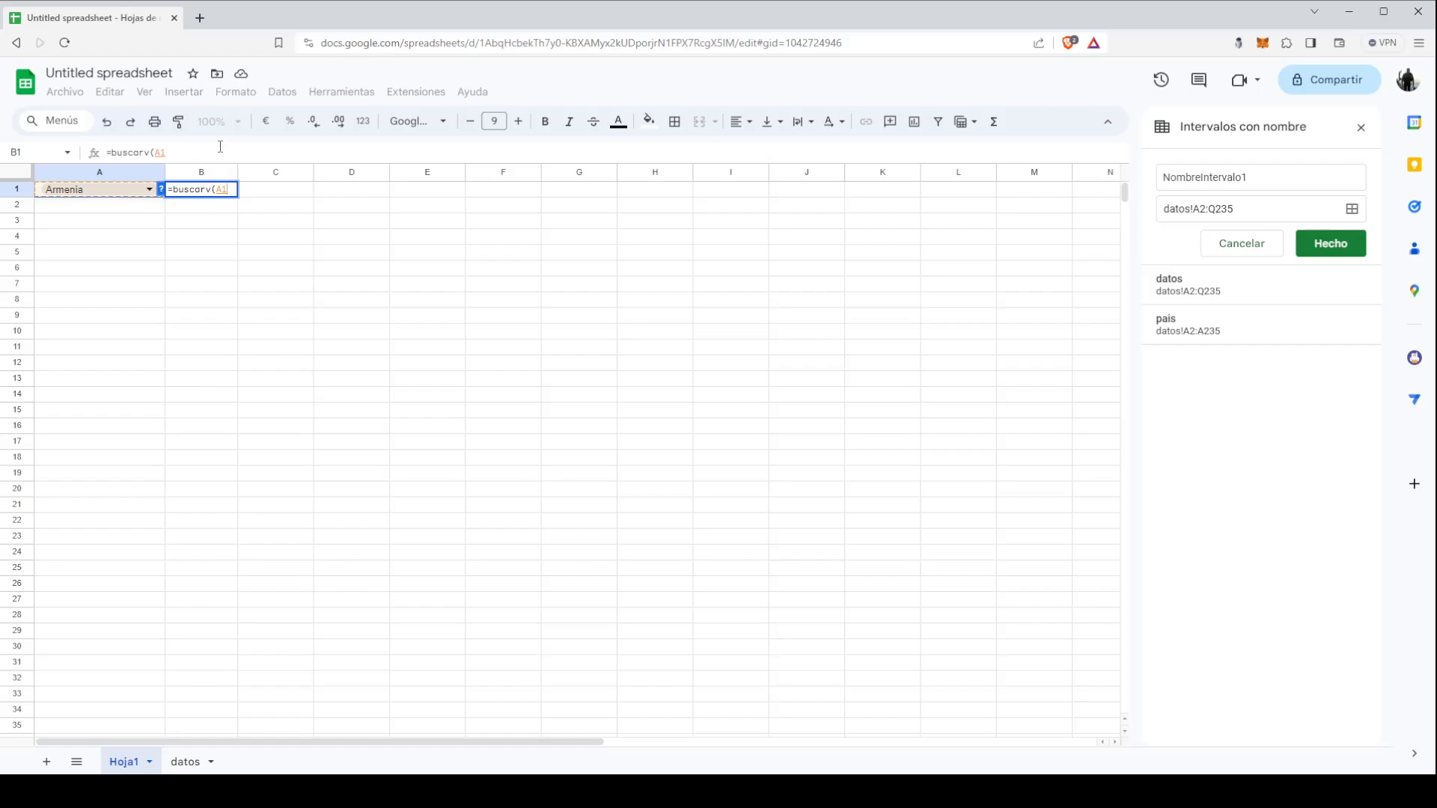
pyautogui.write(';dato')
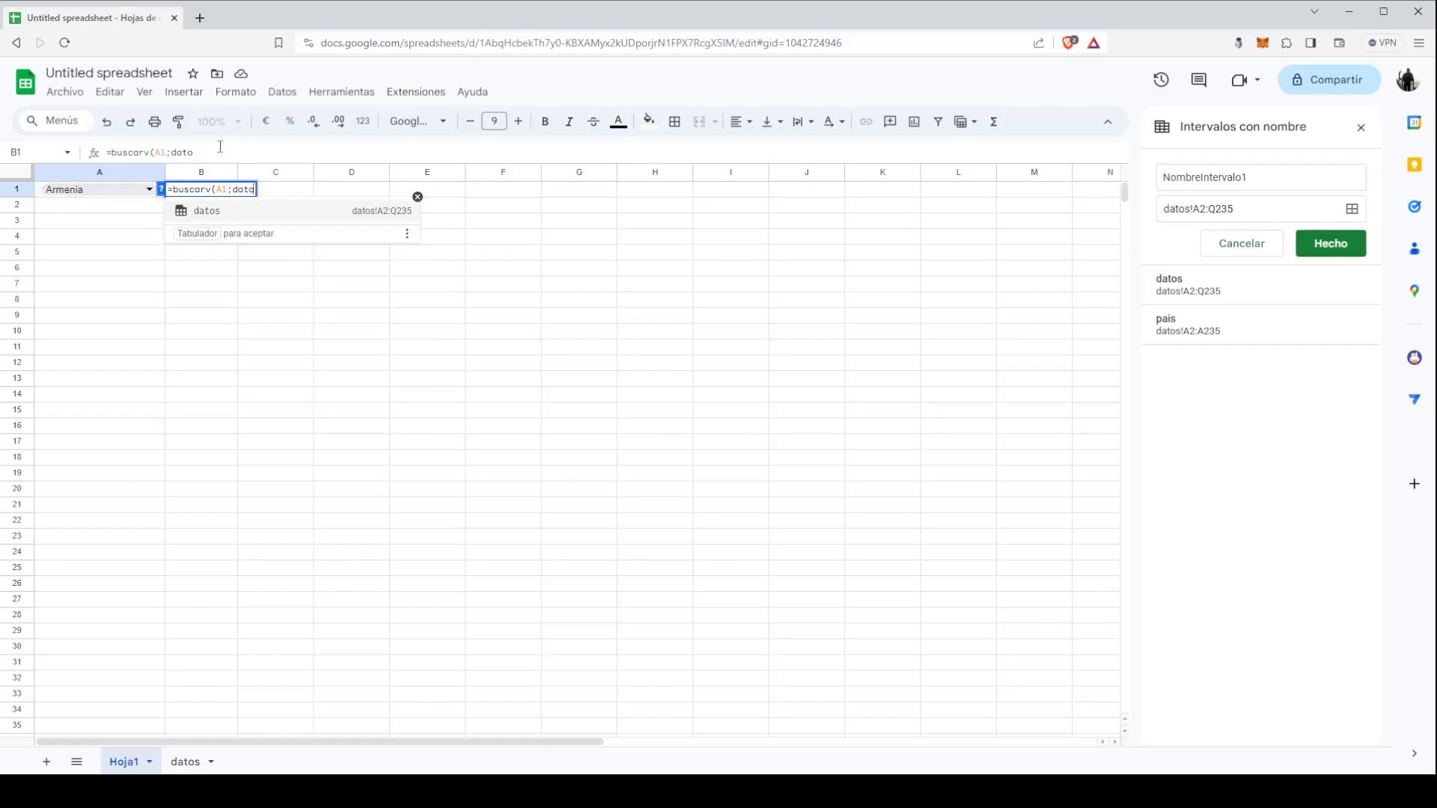
pyautogui.press('Tab')
pyautogui.write(';')
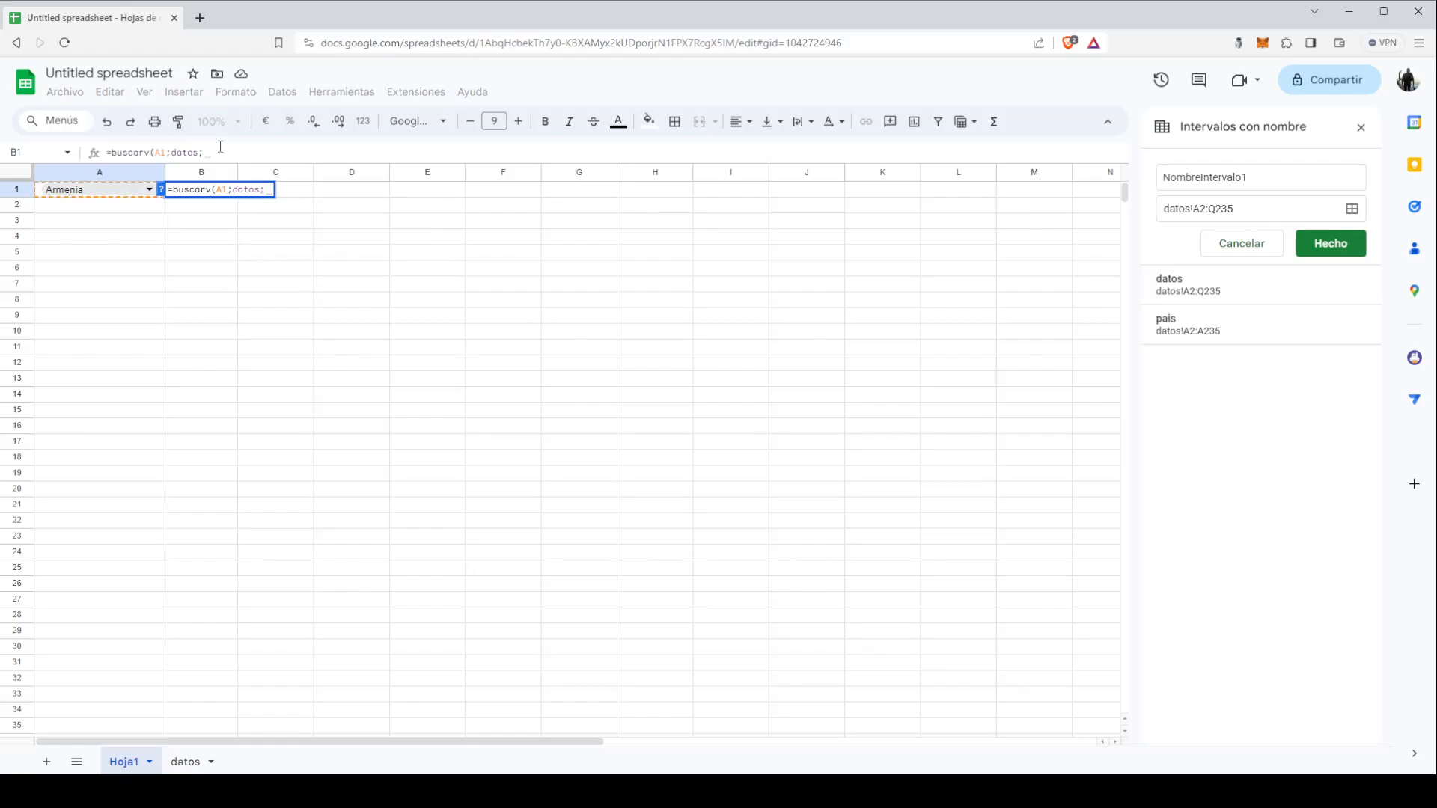
pyautogui.write('2;0')
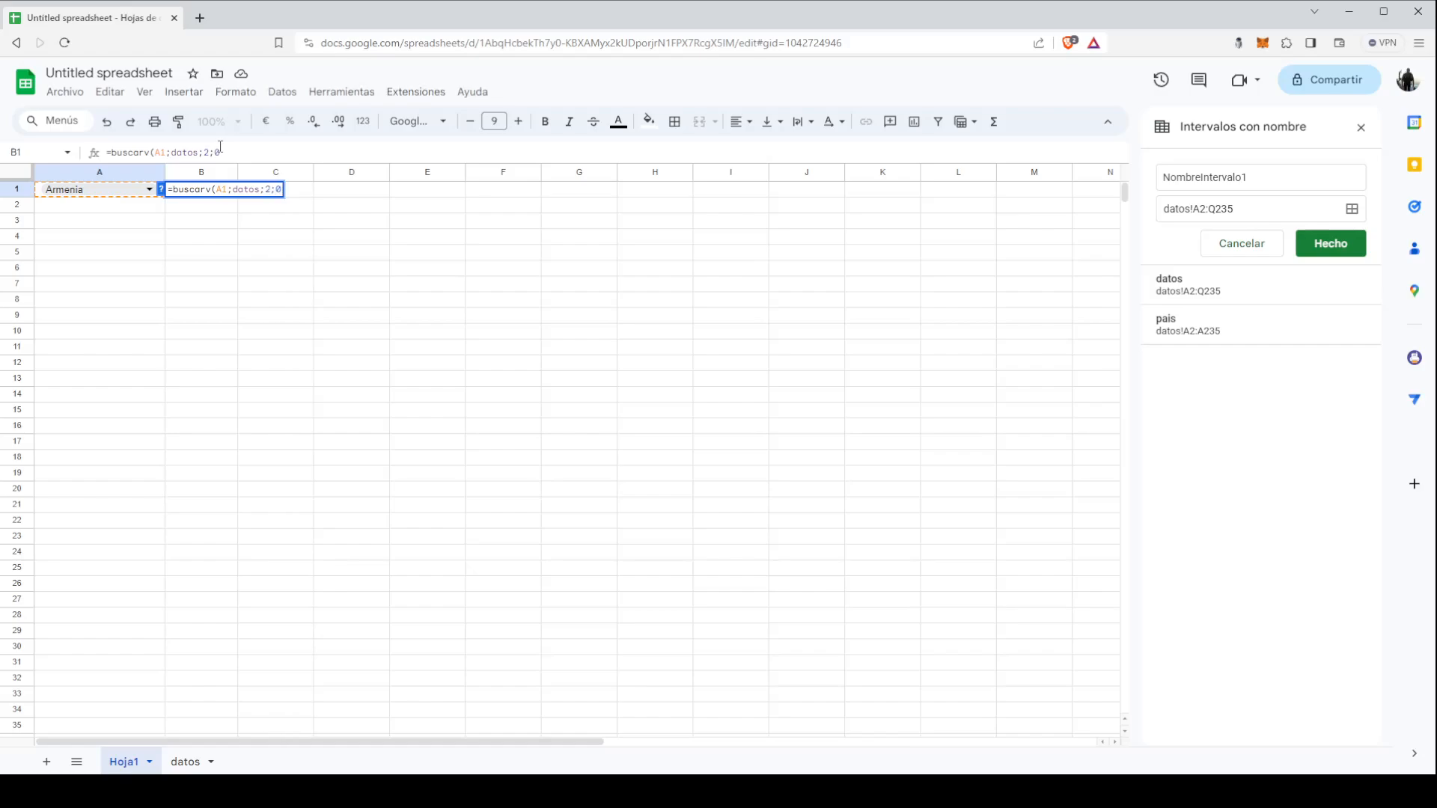
pyautogui.write(')')
pyautogui.press('Return')
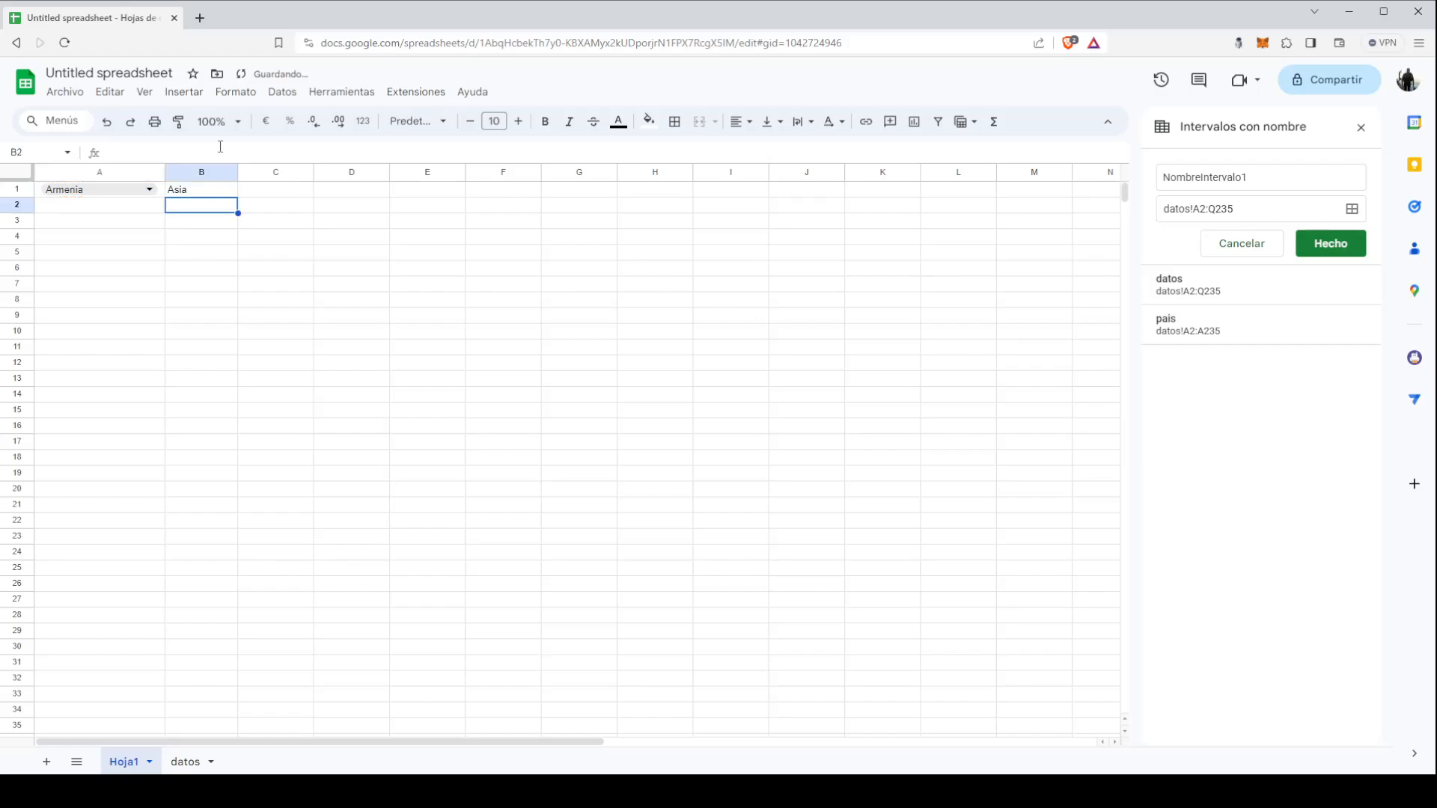
# Step: Copy the text of the BUSCARV formula in B1 and paste it unchanged into C1 and D1
pyautogui.click(229, 192)
pyautogui.moveTo(242, 149); pyautogui.dragTo(94, 153)
pyautogui.hotkey('ctrl', 'c')
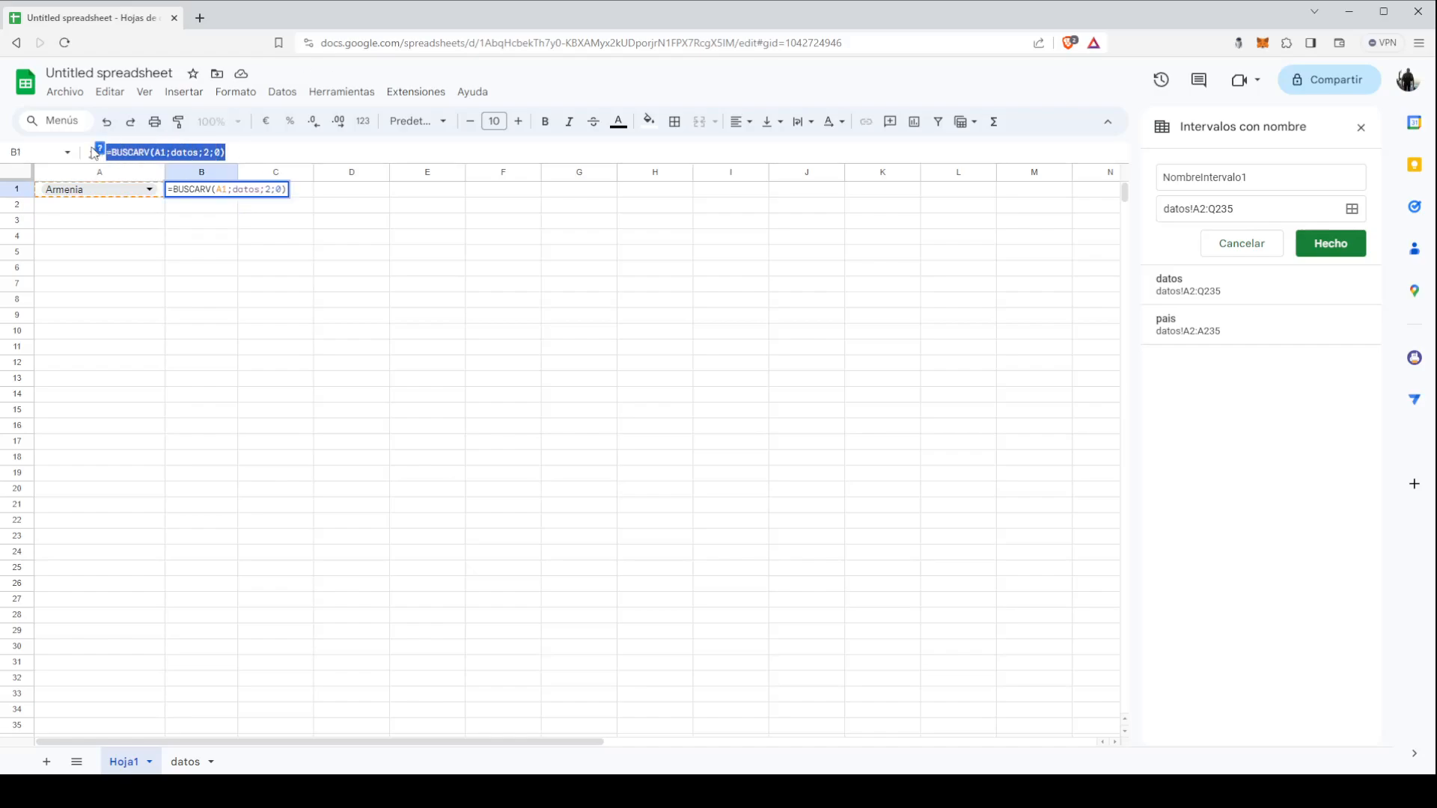
pyautogui.press('Escape')
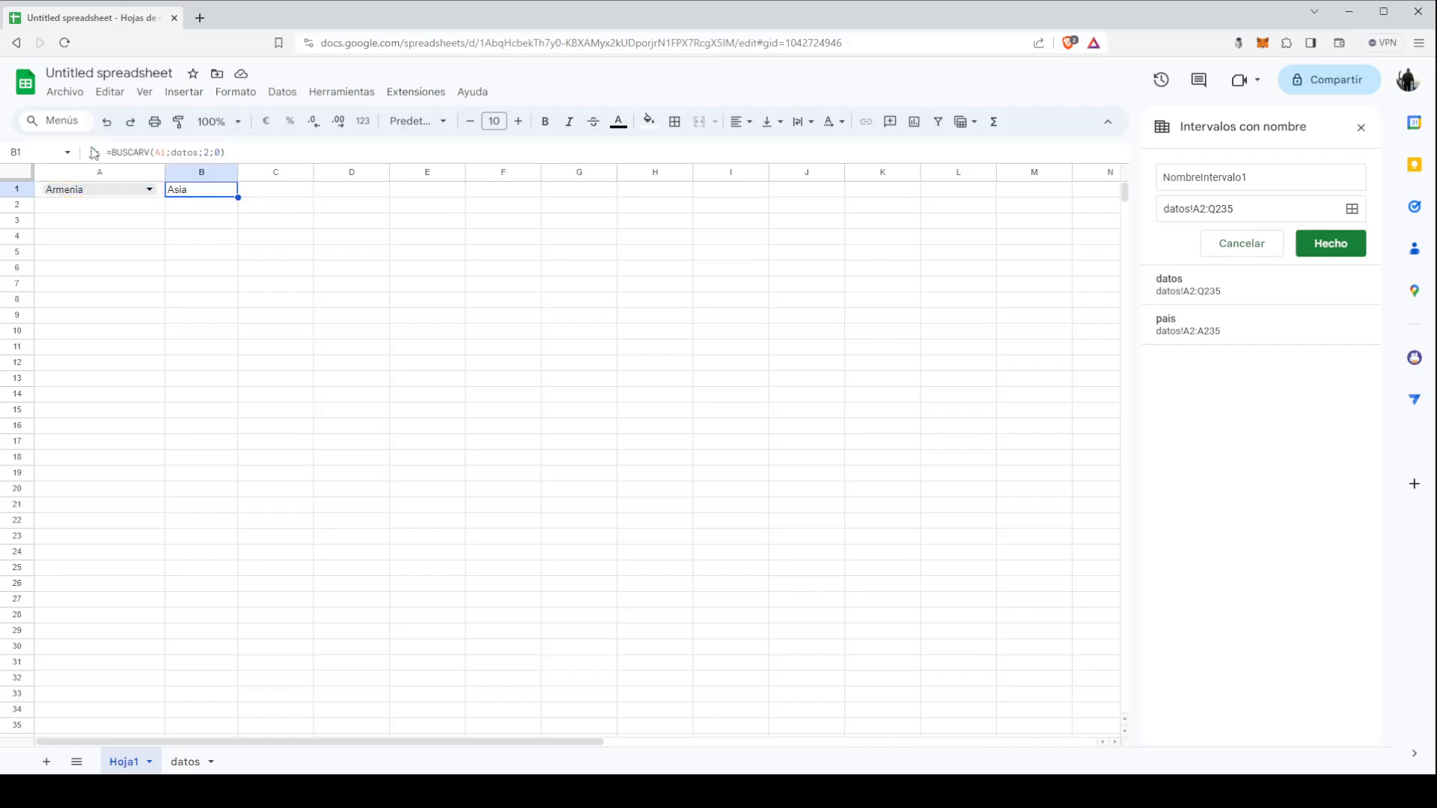
pyautogui.click(285, 194)
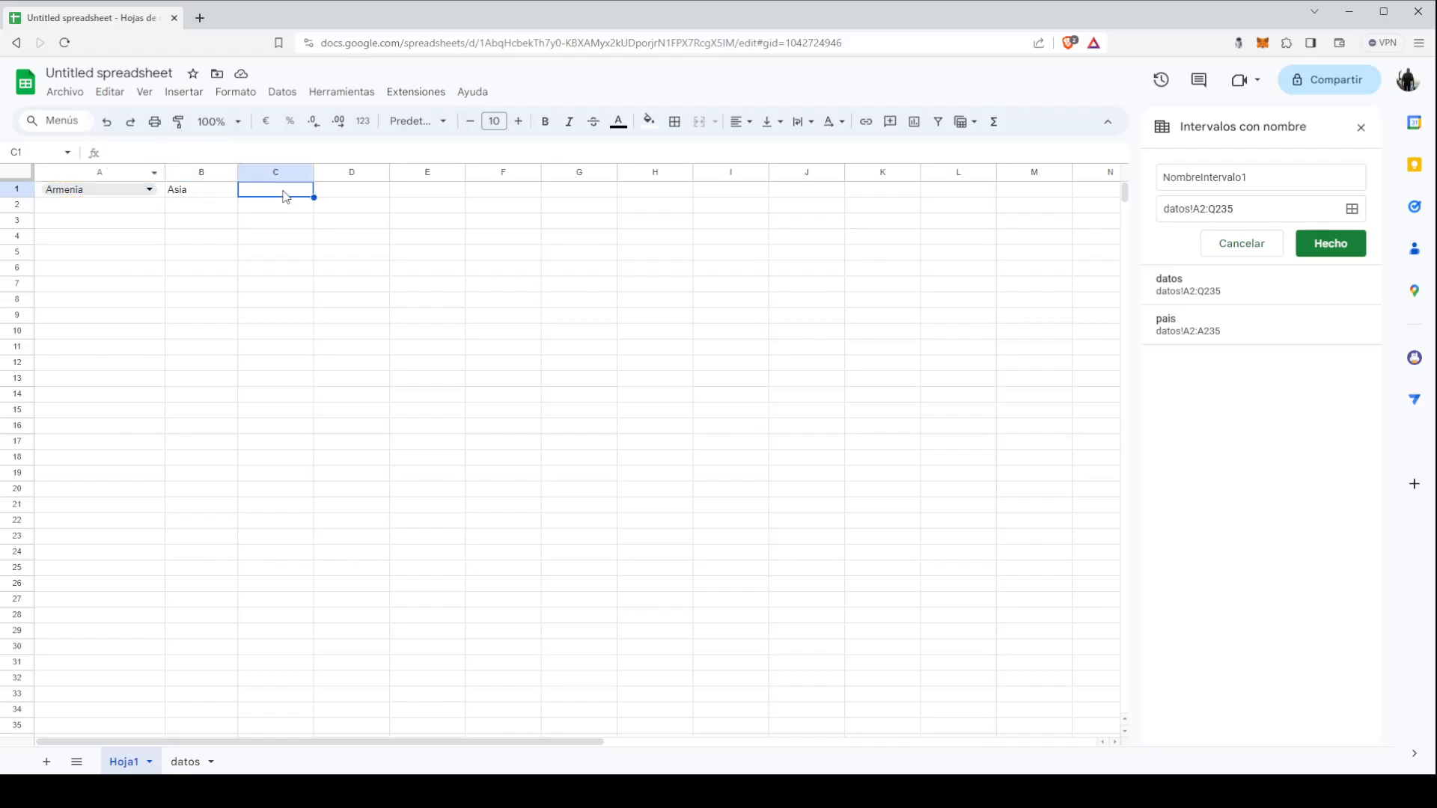
pyautogui.hotkey('ctrl', 'v')
pyautogui.click(349, 196)
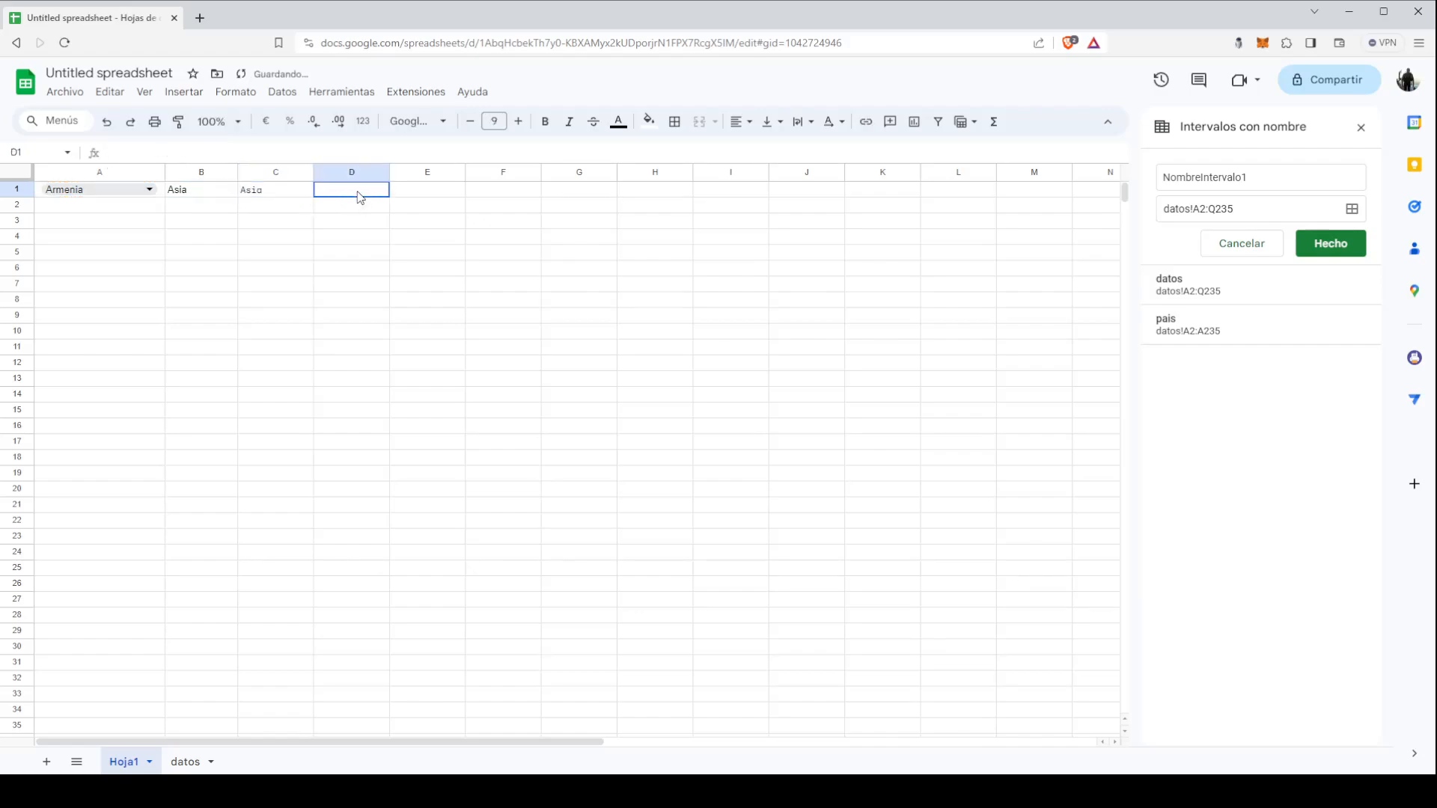
pyautogui.hotkey('ctrl', 'v')
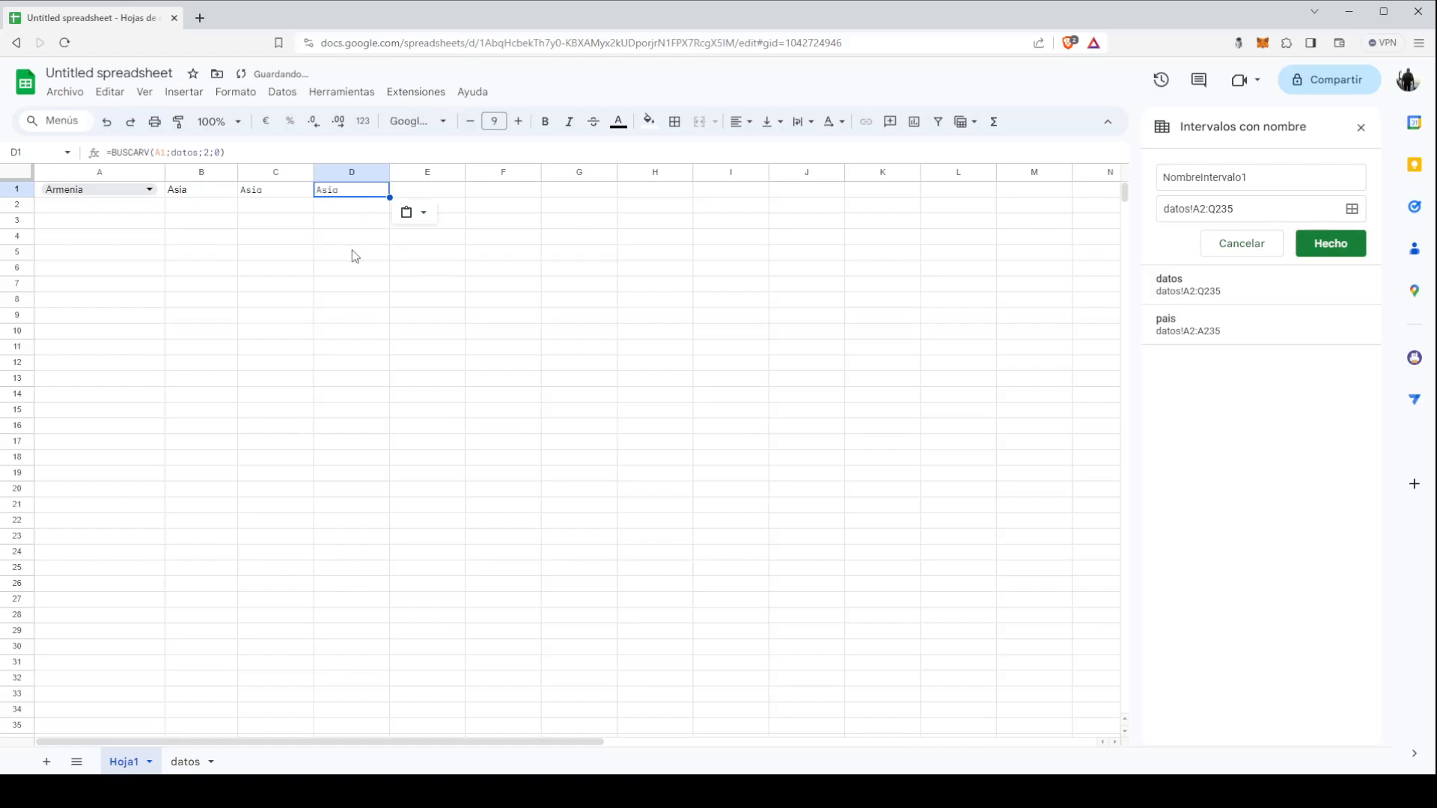
# Step: Change the column index of the BUSCARV formula in C1 to return the cca3 code, the fourth column of datos
pyautogui.click(287, 198)
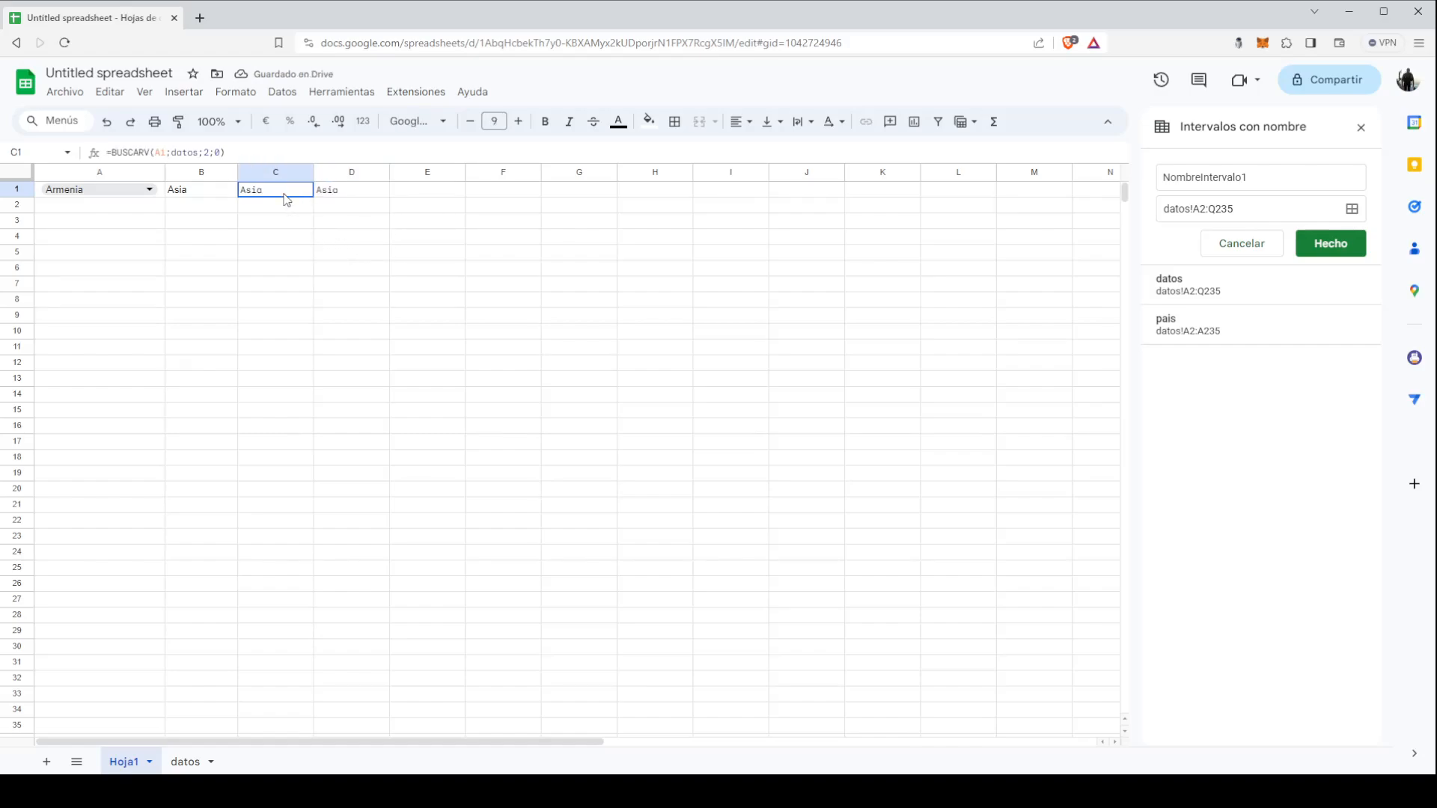
pyautogui.click(207, 153)
pyautogui.doubleClick(207, 153)
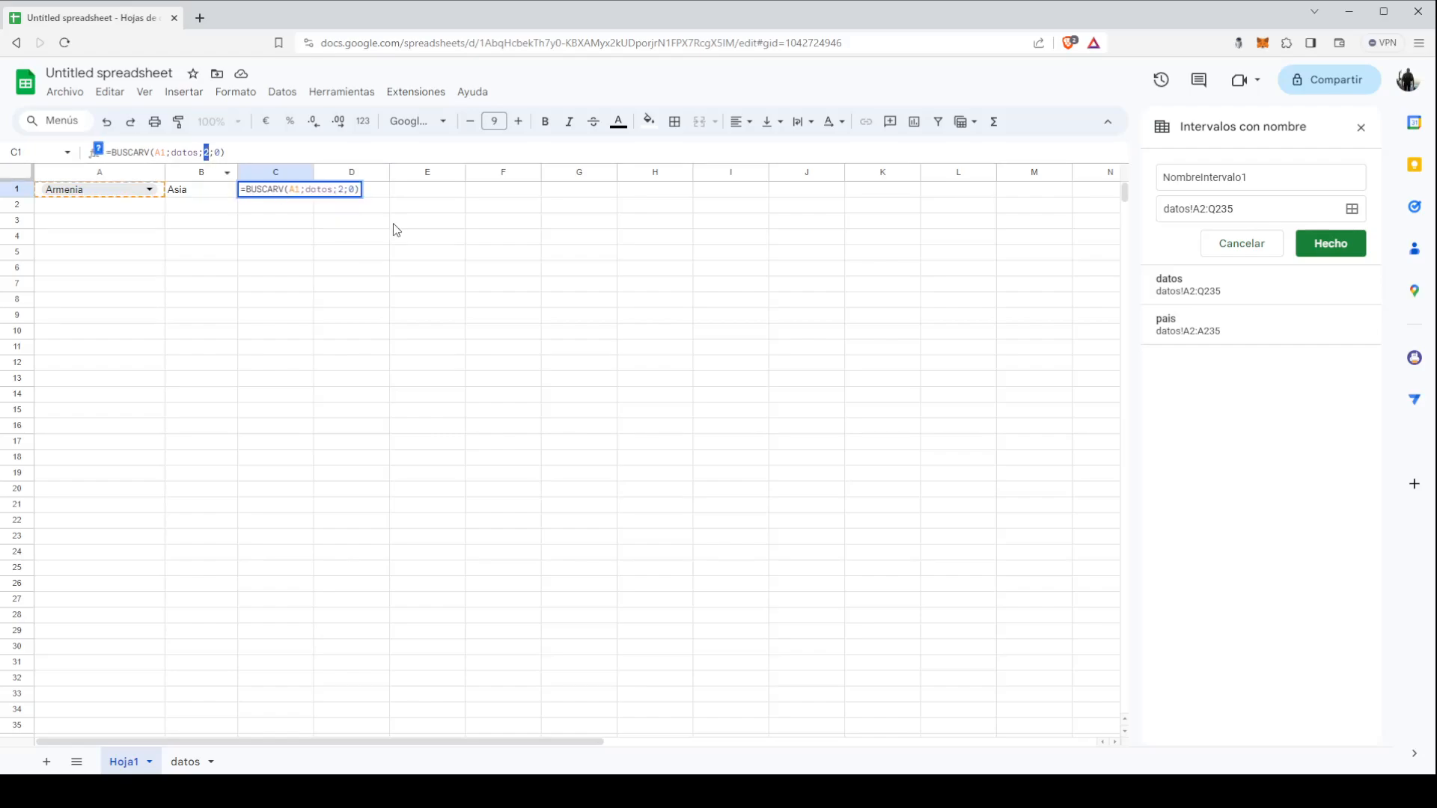
pyautogui.write('3')
pyautogui.press('Return')
# Step: Set the column index of the BUSCARV formula in D1 to 5 to return the 2023 population from datos
pyautogui.click(337, 192)
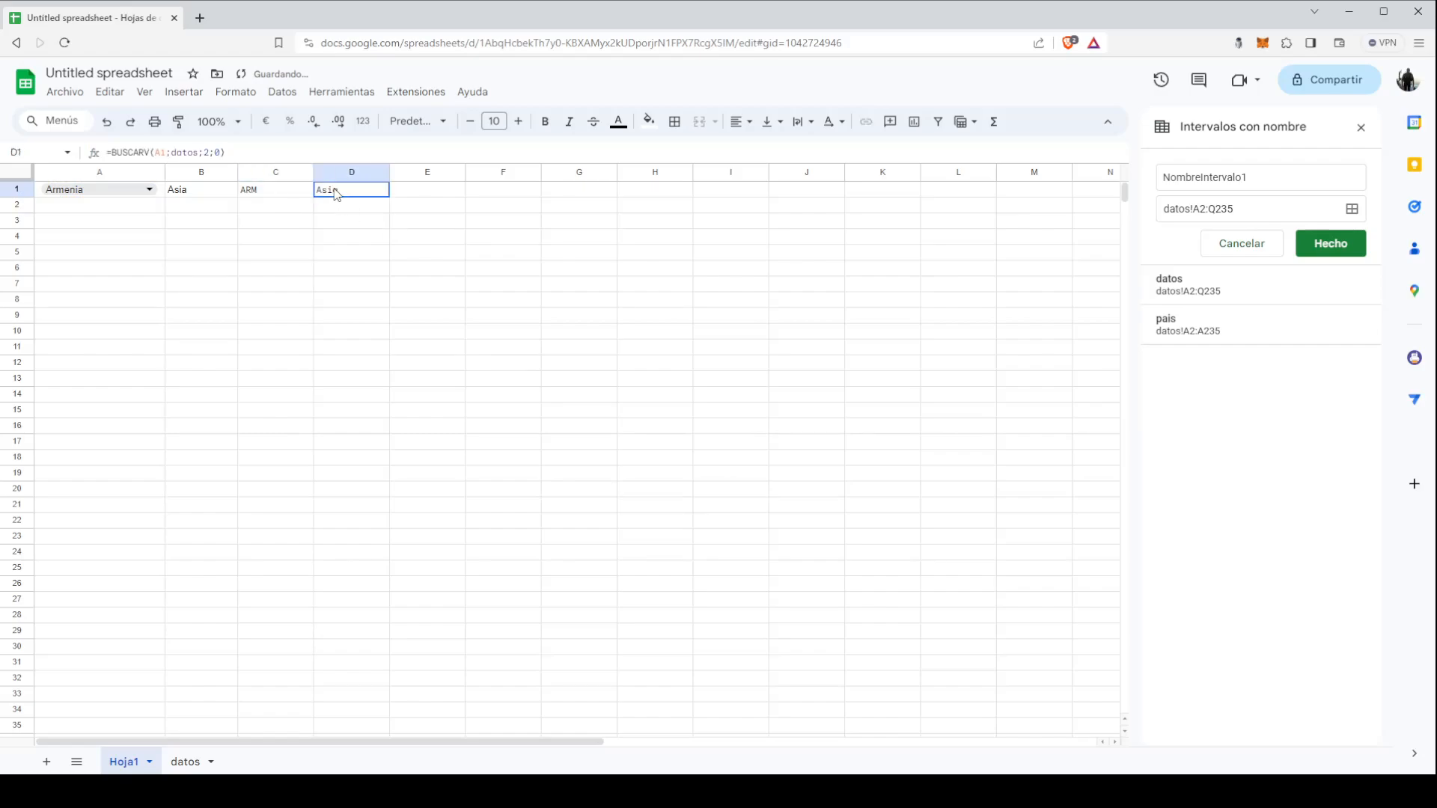
pyautogui.click(206, 153)
pyautogui.doubleClick(206, 153)
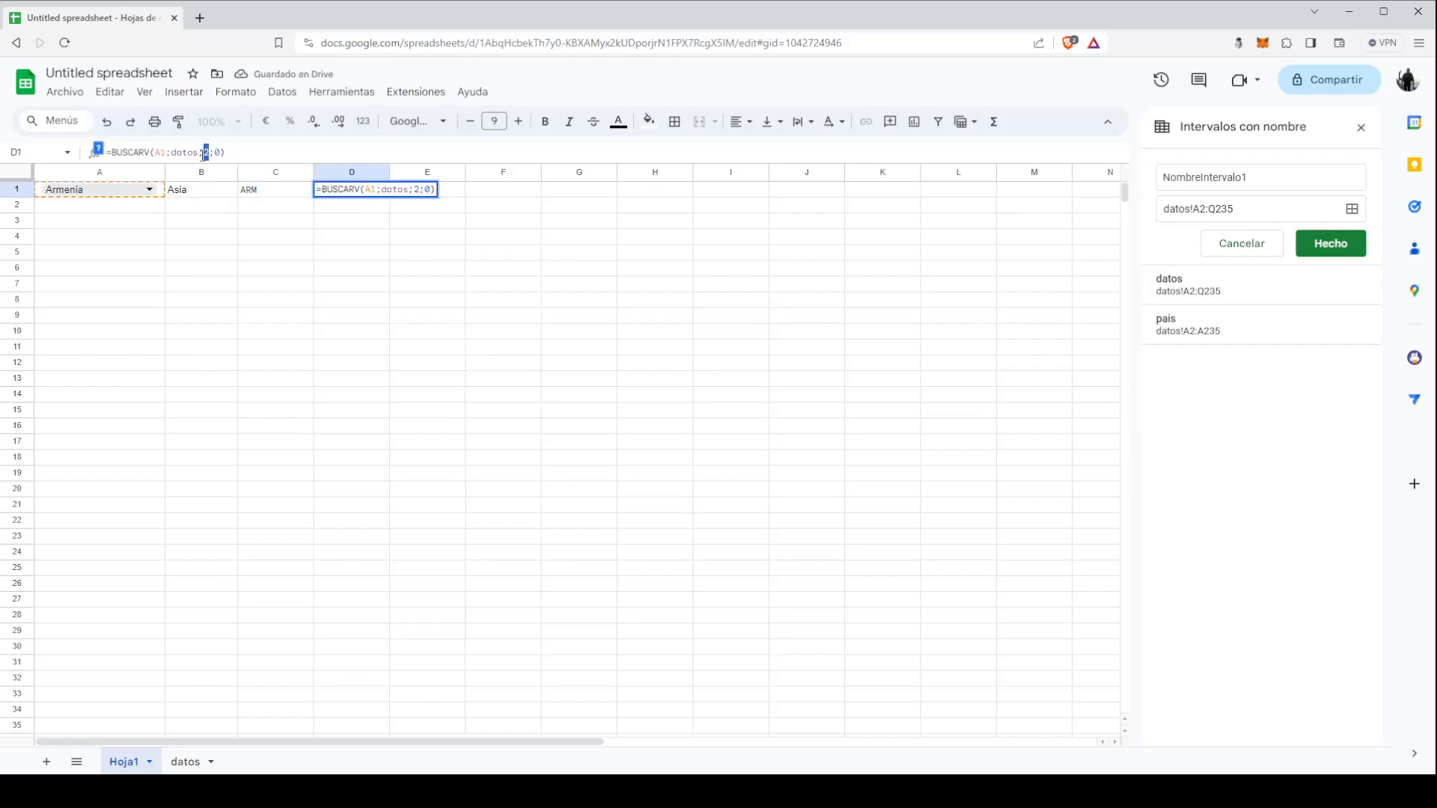
pyautogui.write('4')
pyautogui.click(334, 287)
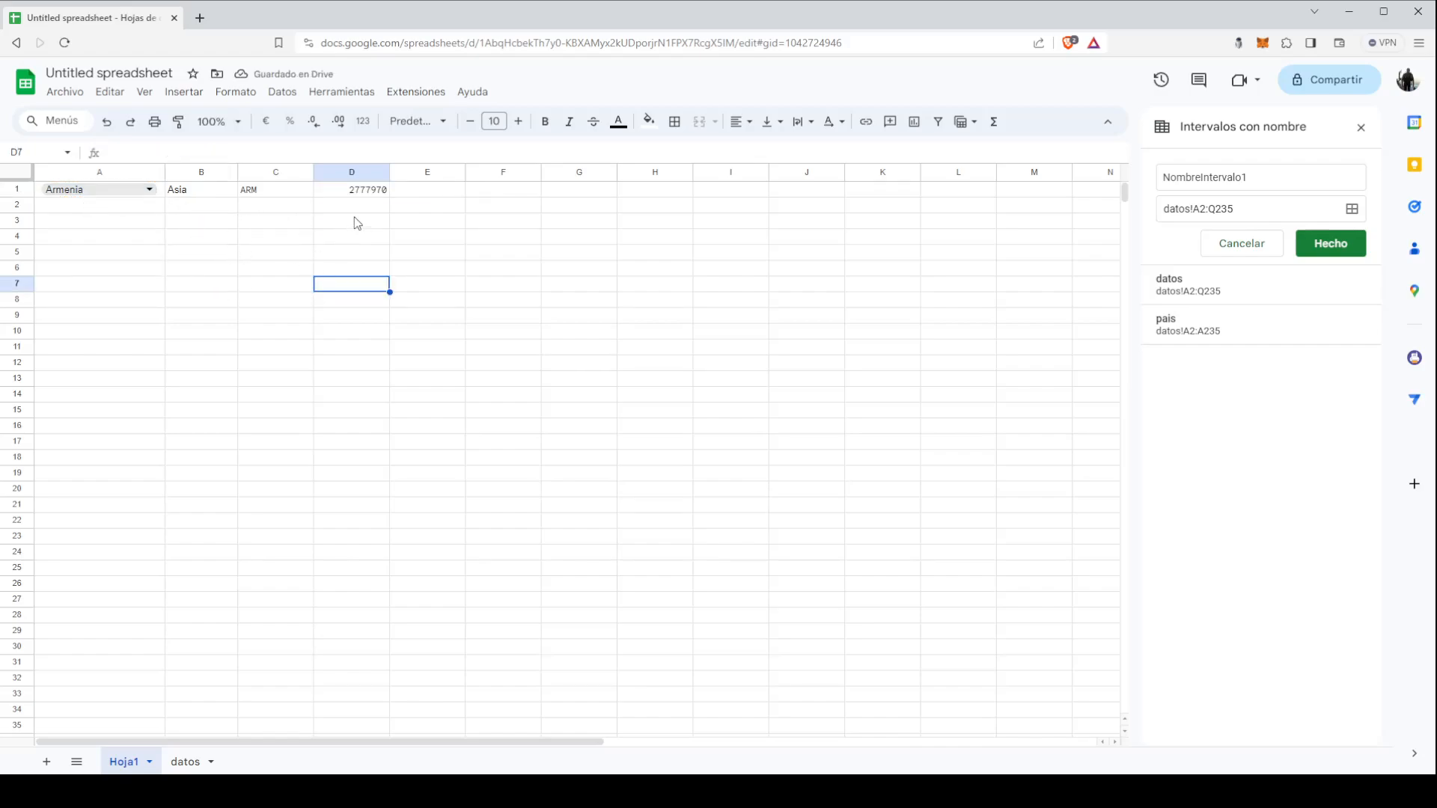
# Step: Move the lookup cells A1:D1 down one row to A2:D2, leaving row 1 free for headers
pyautogui.click(364, 193)
pyautogui.moveTo(364, 196); pyautogui.dragTo(113, 191)
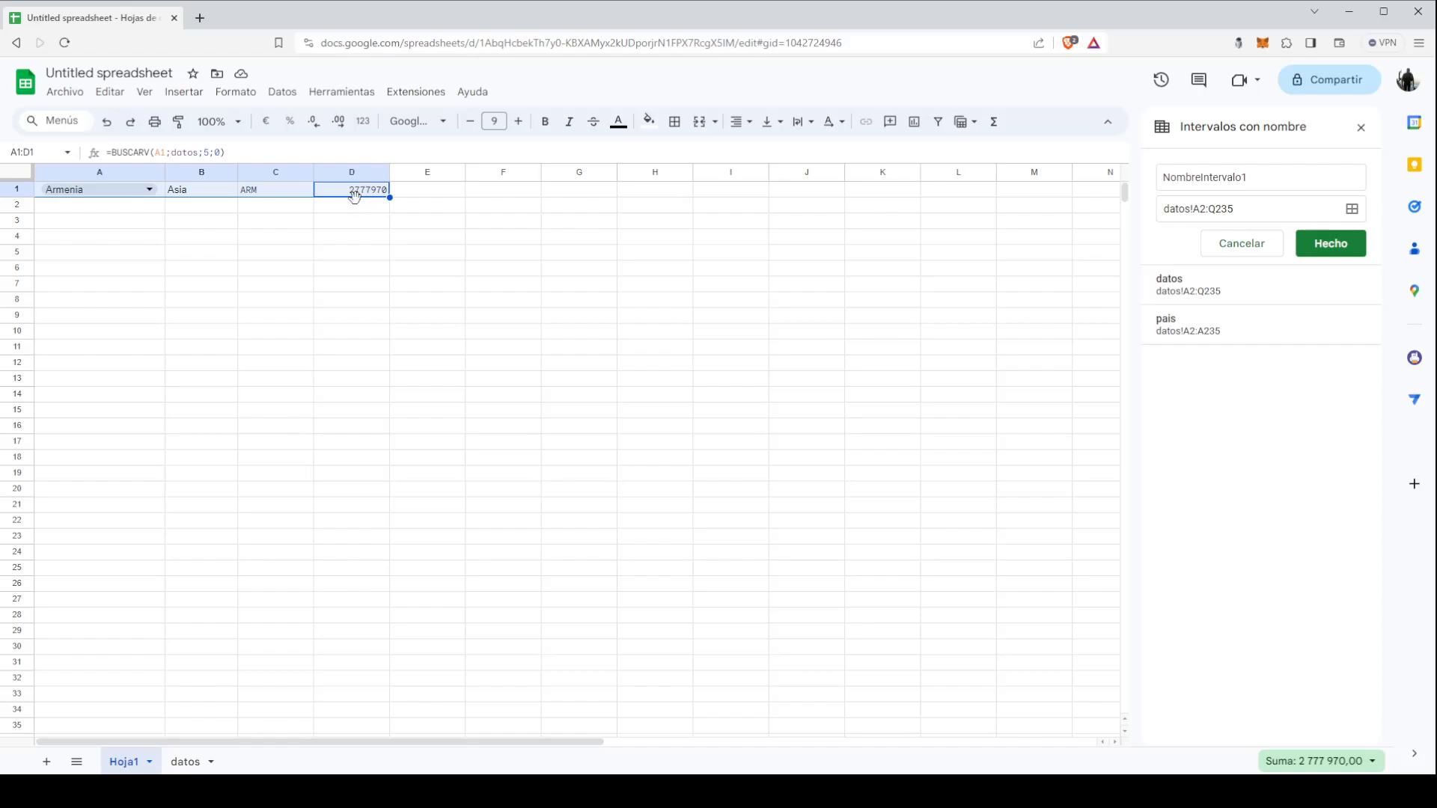
pyautogui.hotkey('ctrl', 'c')
pyautogui.moveTo(354, 197); pyautogui.dragTo(357, 207)
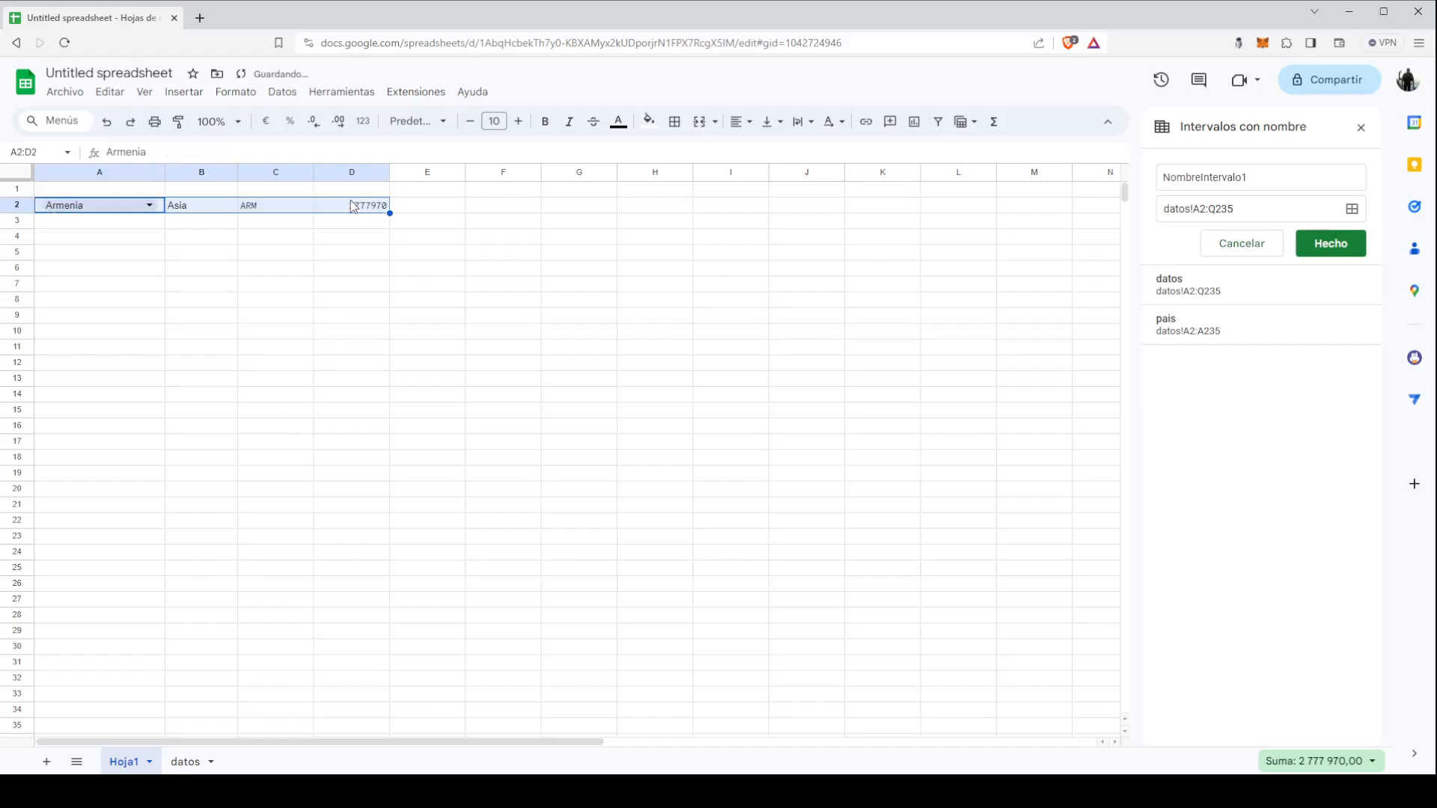
# Step: Enter the headers Continente in B1 and Código in C1
pyautogui.doubleClick(217, 192)
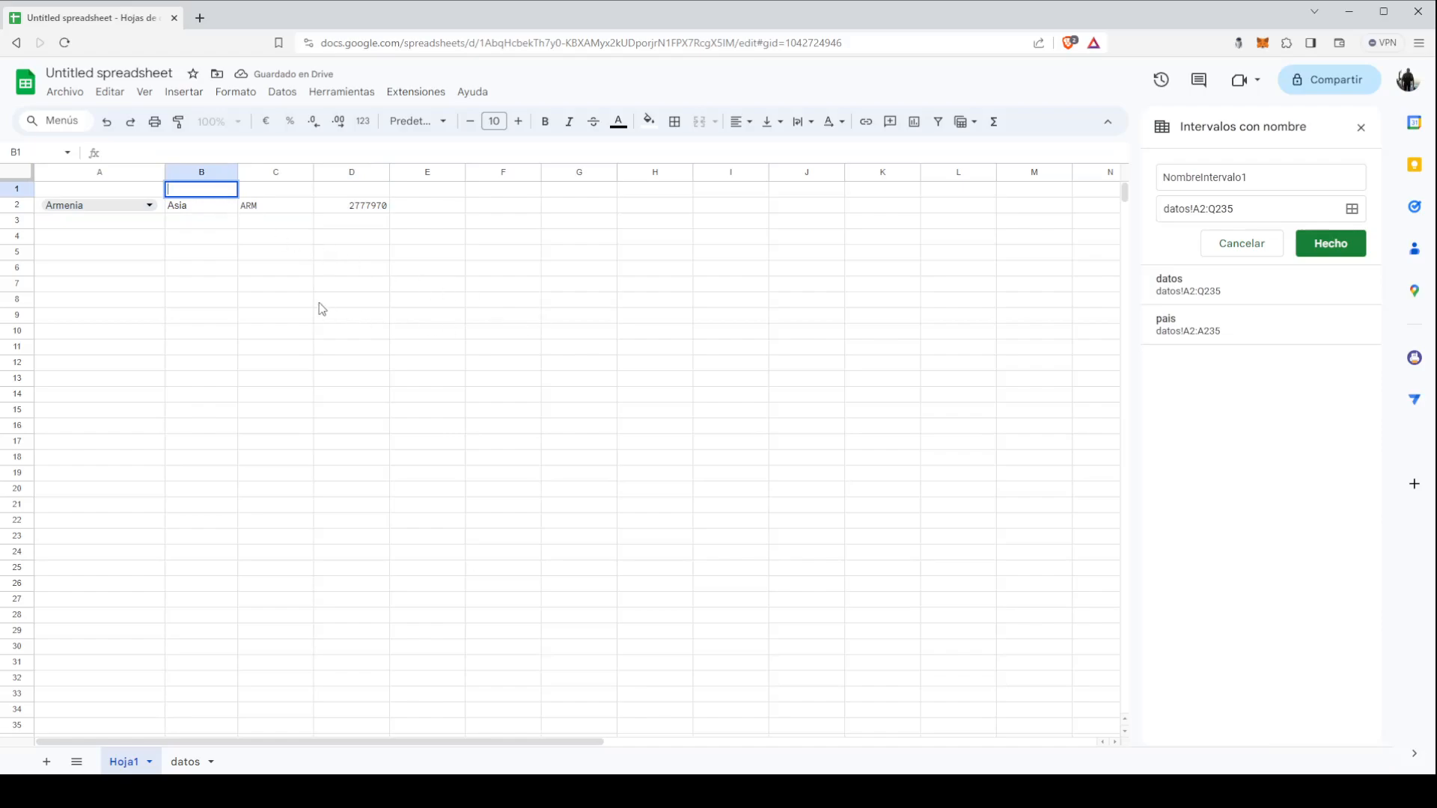
pyautogui.write('Continente')
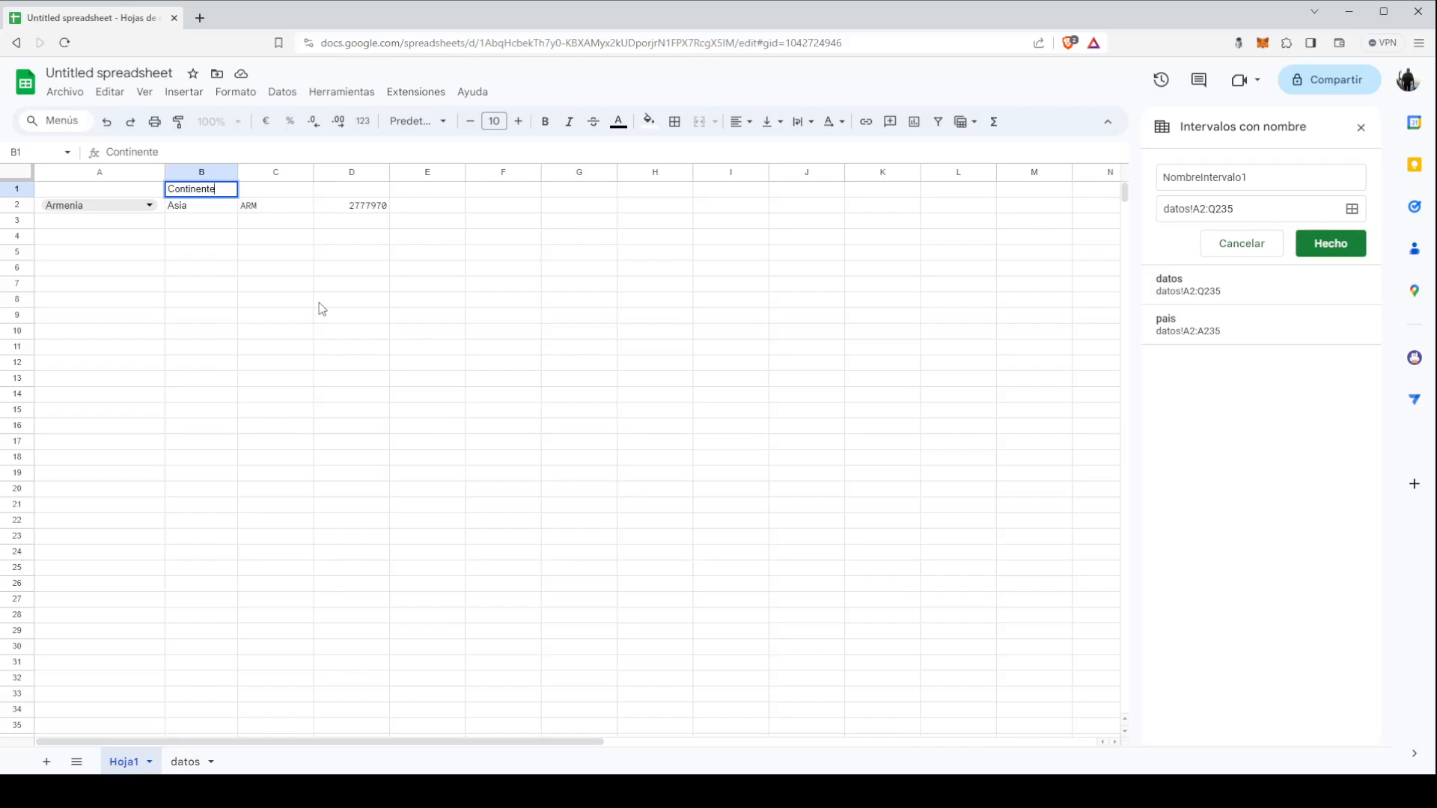
pyautogui.press('Tab')
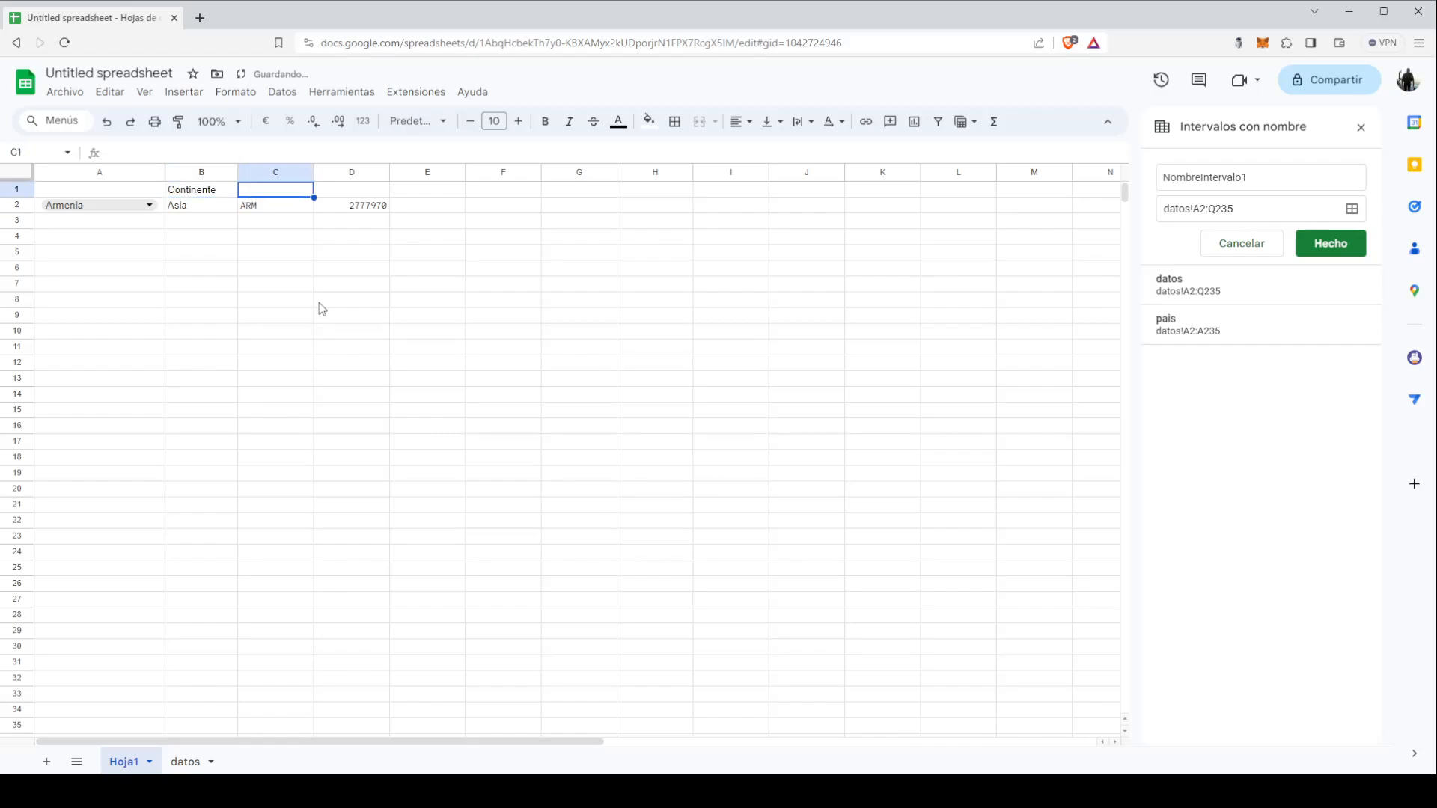
pyautogui.write('C+odigo')
pyautogui.press('BackSpace')
pyautogui.press('BackSpace')
pyautogui.press('BackSpace')
pyautogui.press('BackSpace')
pyautogui.press('BackSpace')
pyautogui.press('BackSpace')
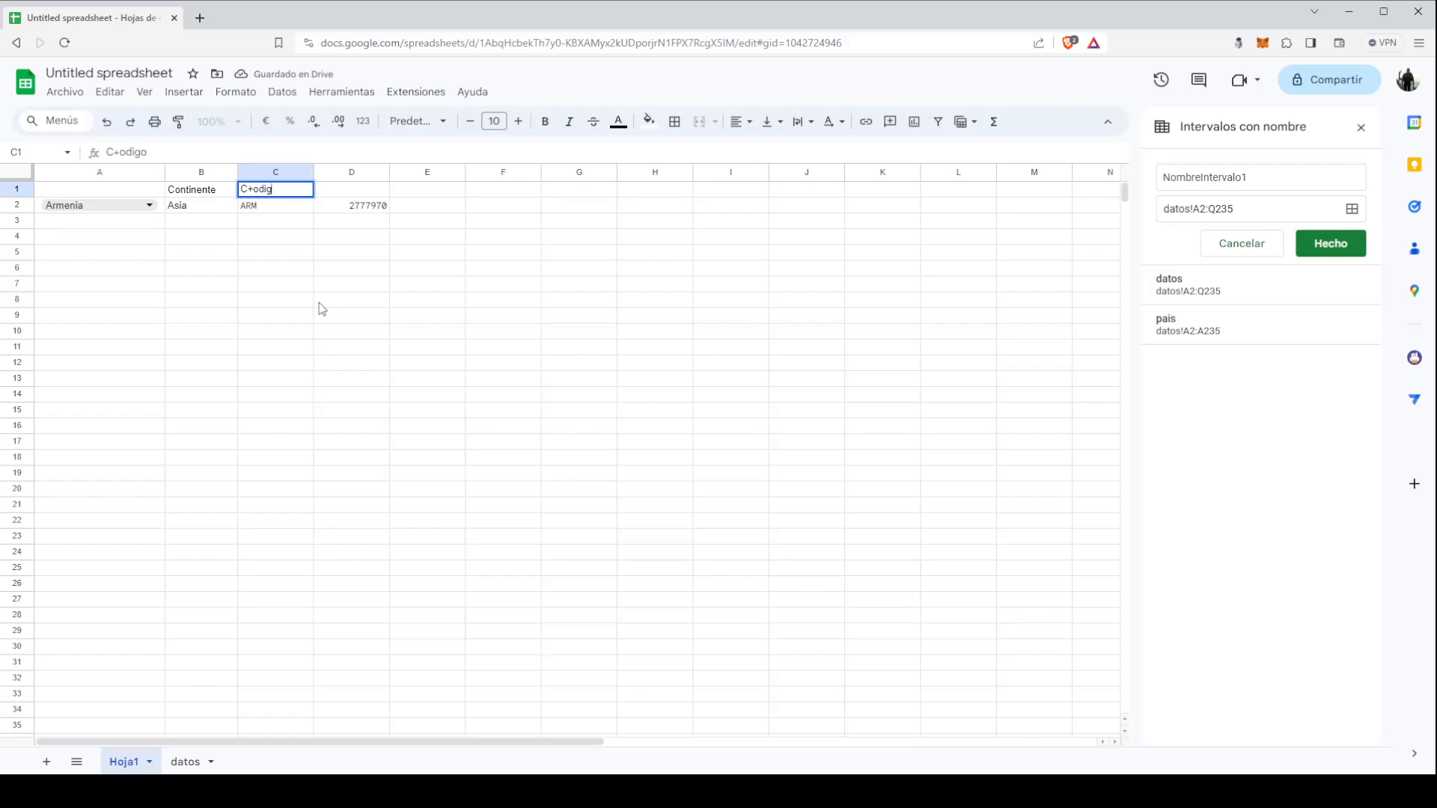
pyautogui.write('+o')
pyautogui.moveTo(241, 188); pyautogui.dragTo(255, 189)
pyautogui.write('Código')
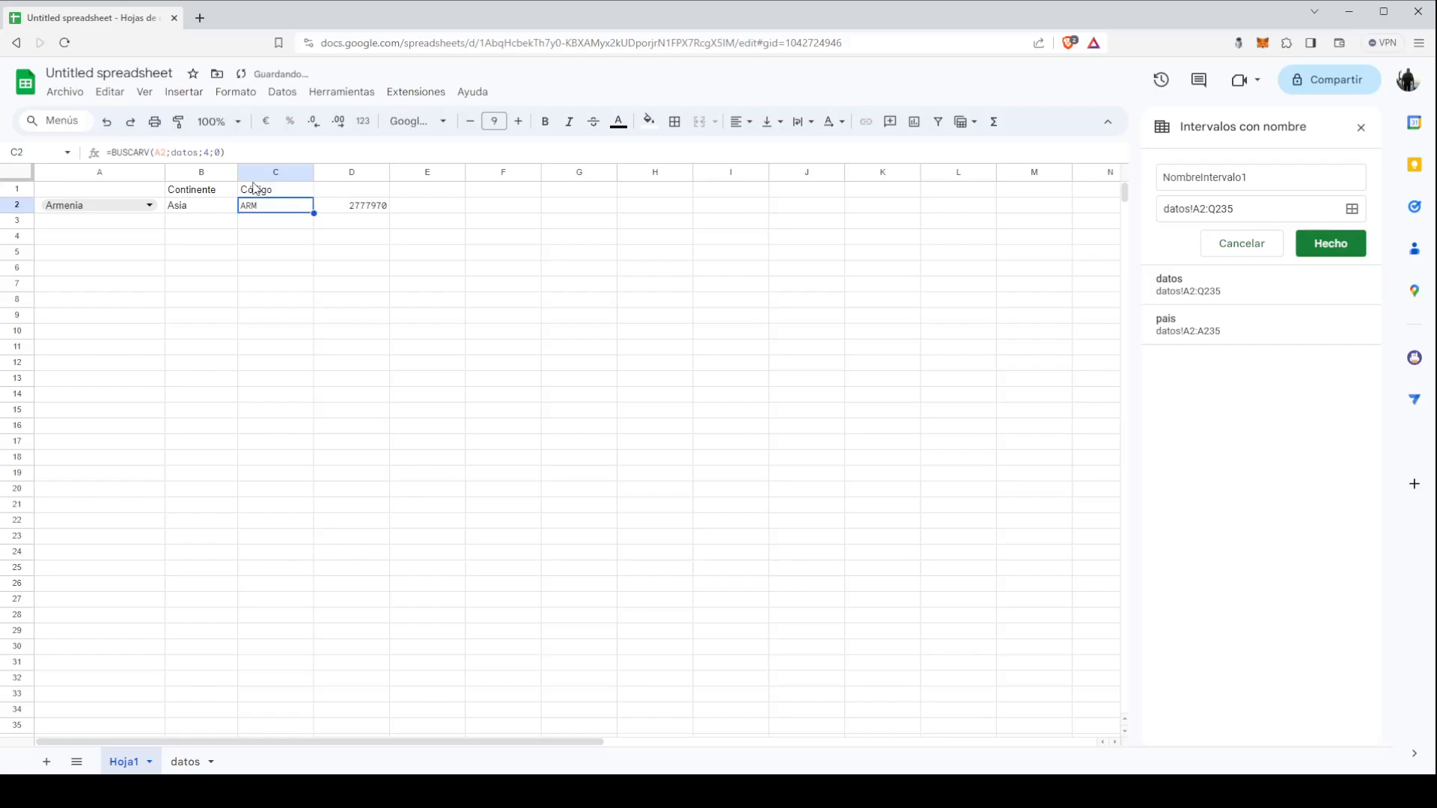
# Step: Enter the header Población 2023 in D1 above the population lookup
pyautogui.press('Tab')
pyautogui.write('P')
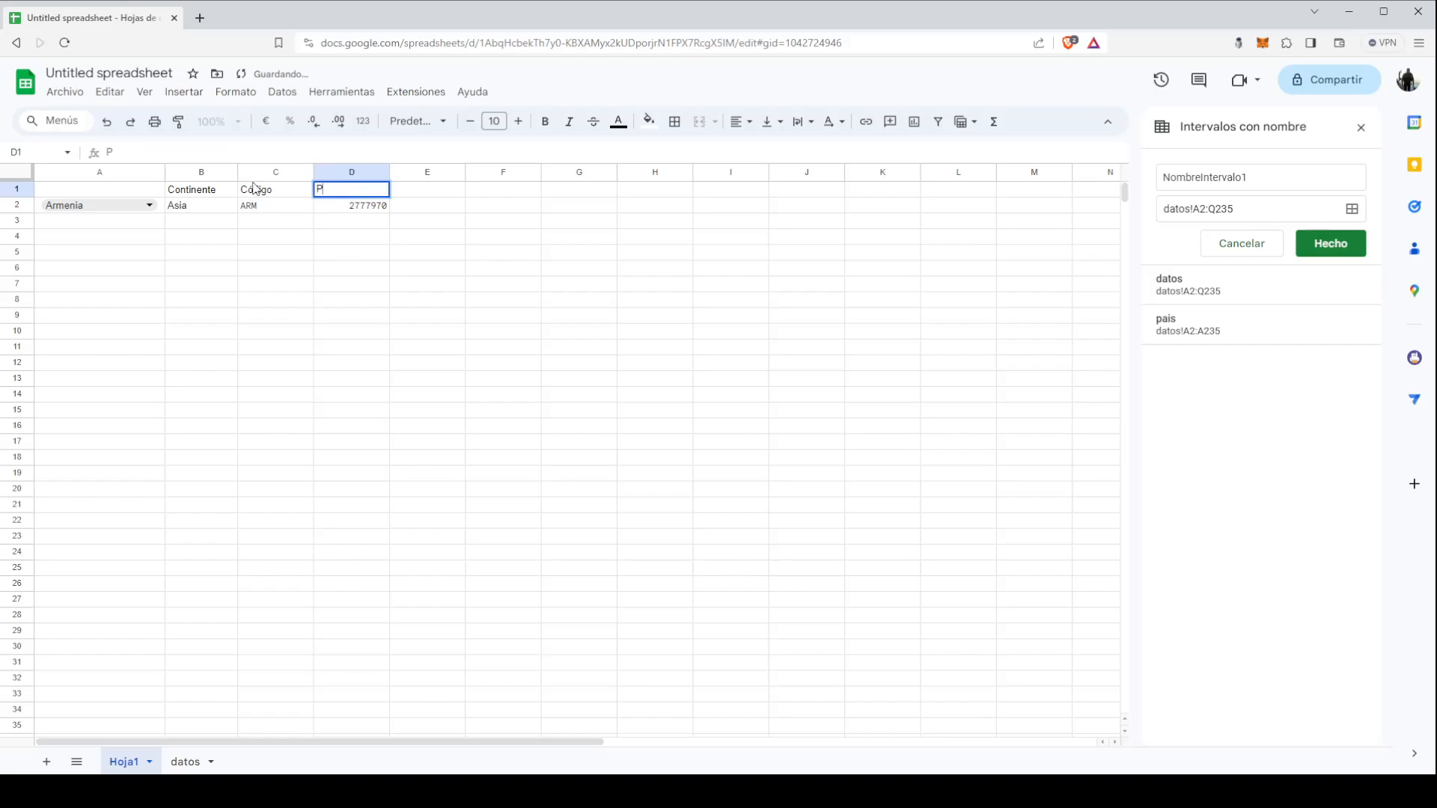
pyautogui.write('oblación')
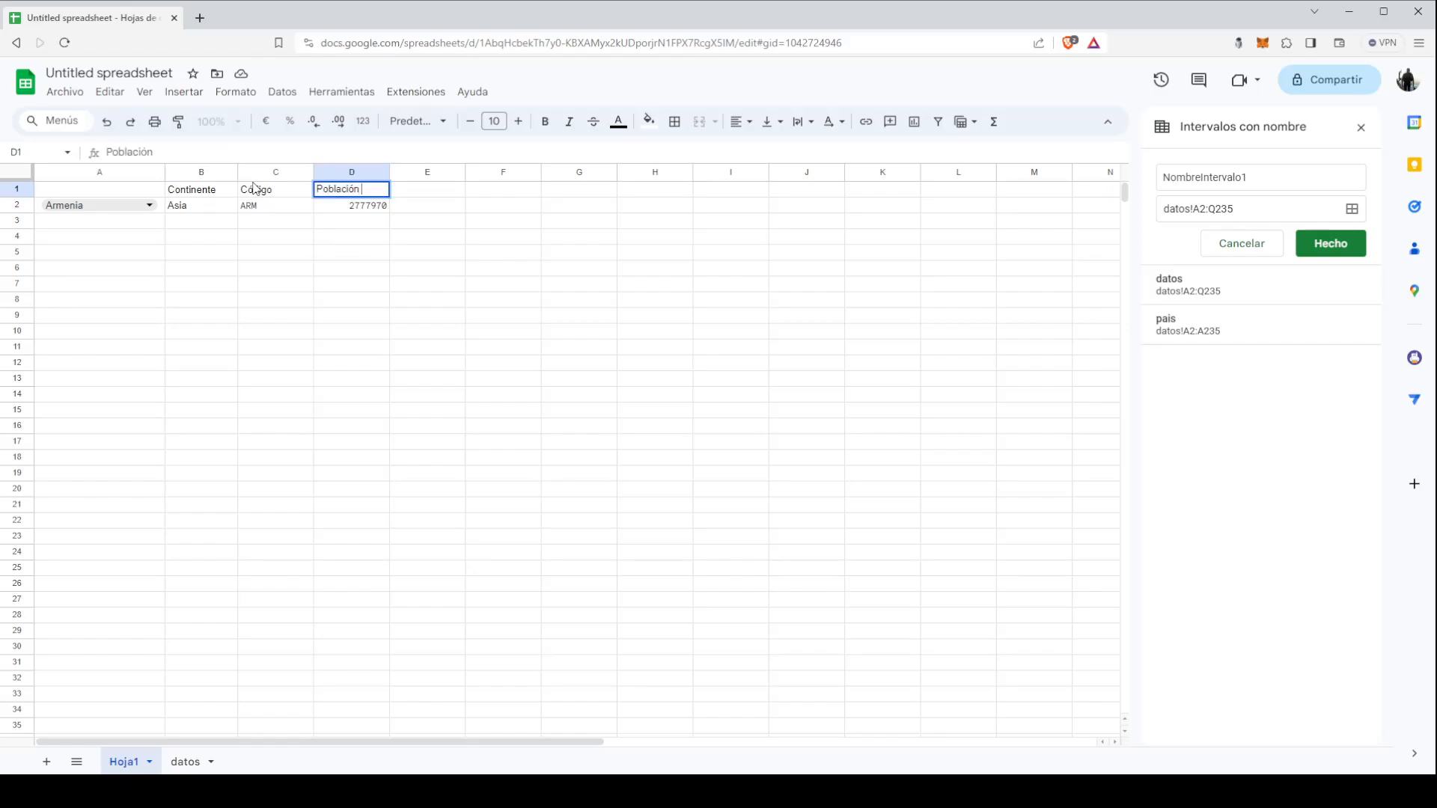
pyautogui.write(' 2023')
pyautogui.press('Return')
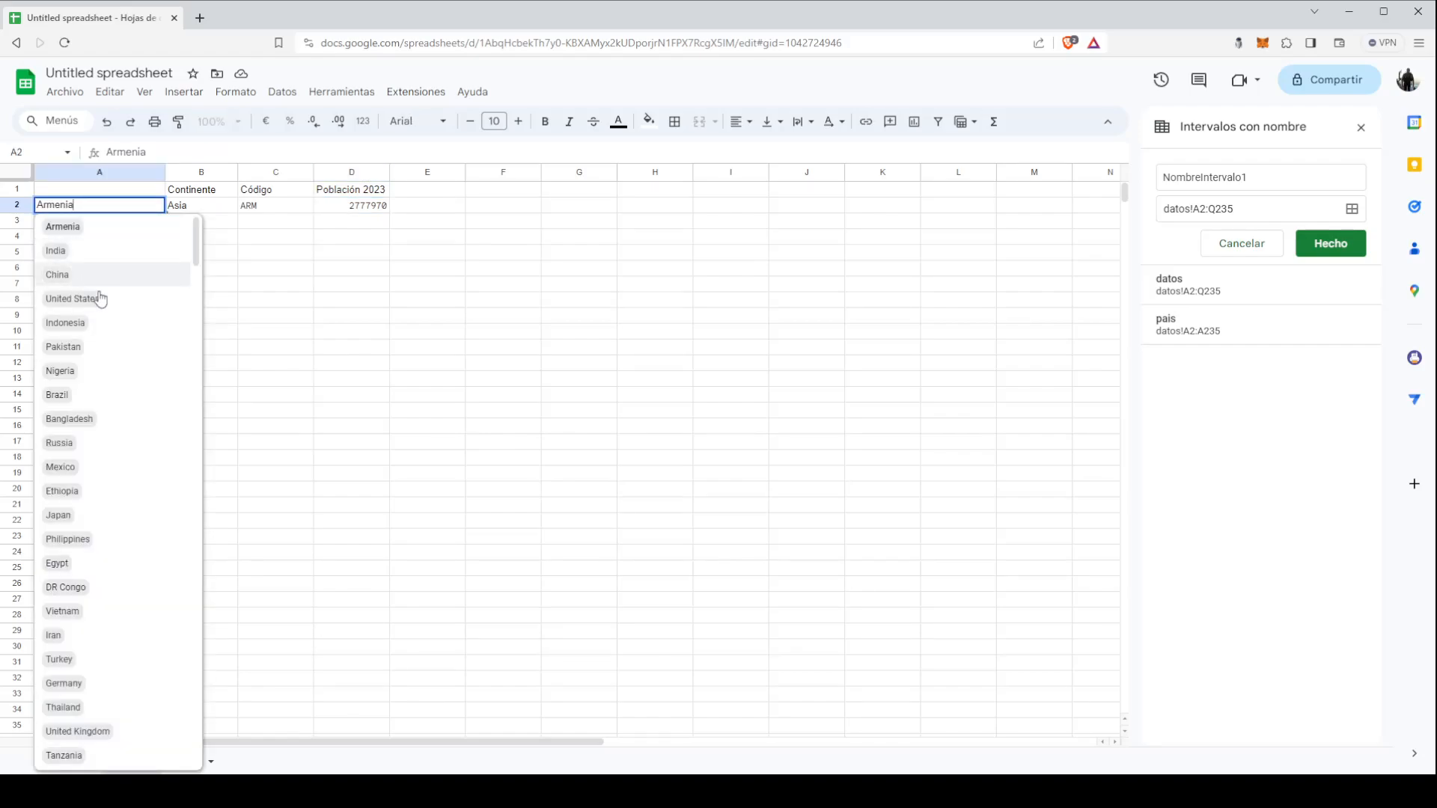
# Step: Test the lookup by choosing Pakistan and then Egypt from the country dropdown in A2
pyautogui.click(86, 351)
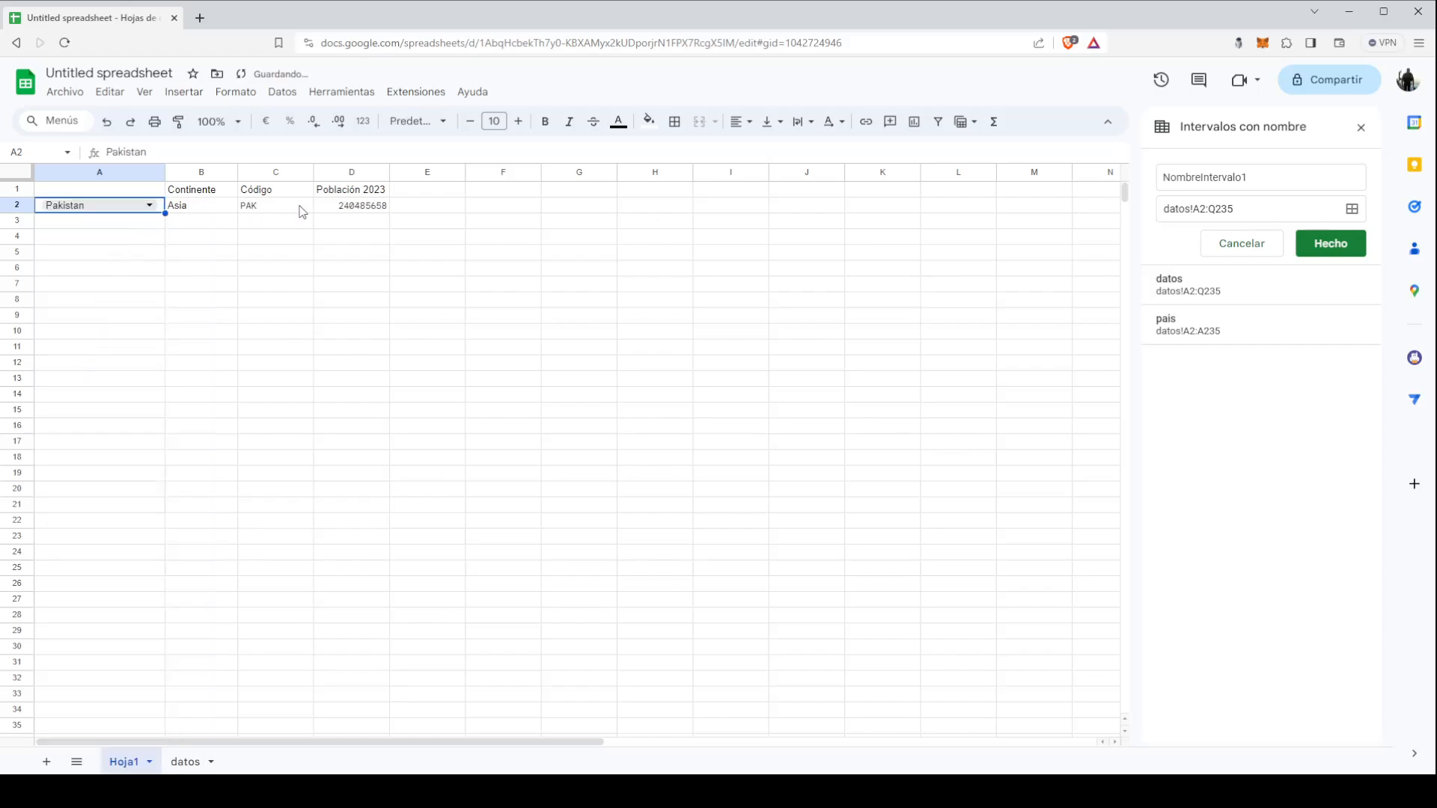
pyautogui.click(150, 205)
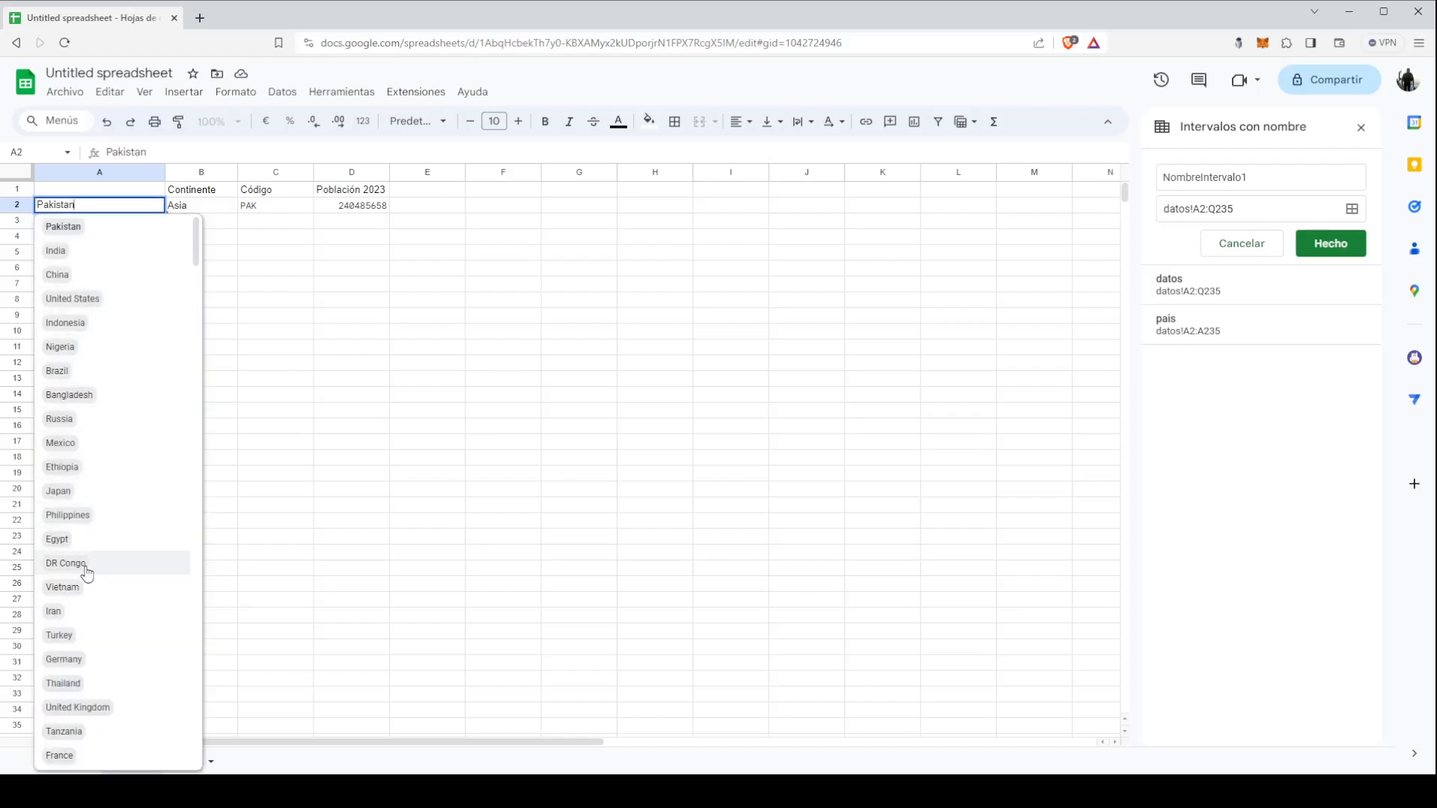
pyautogui.click(83, 542)
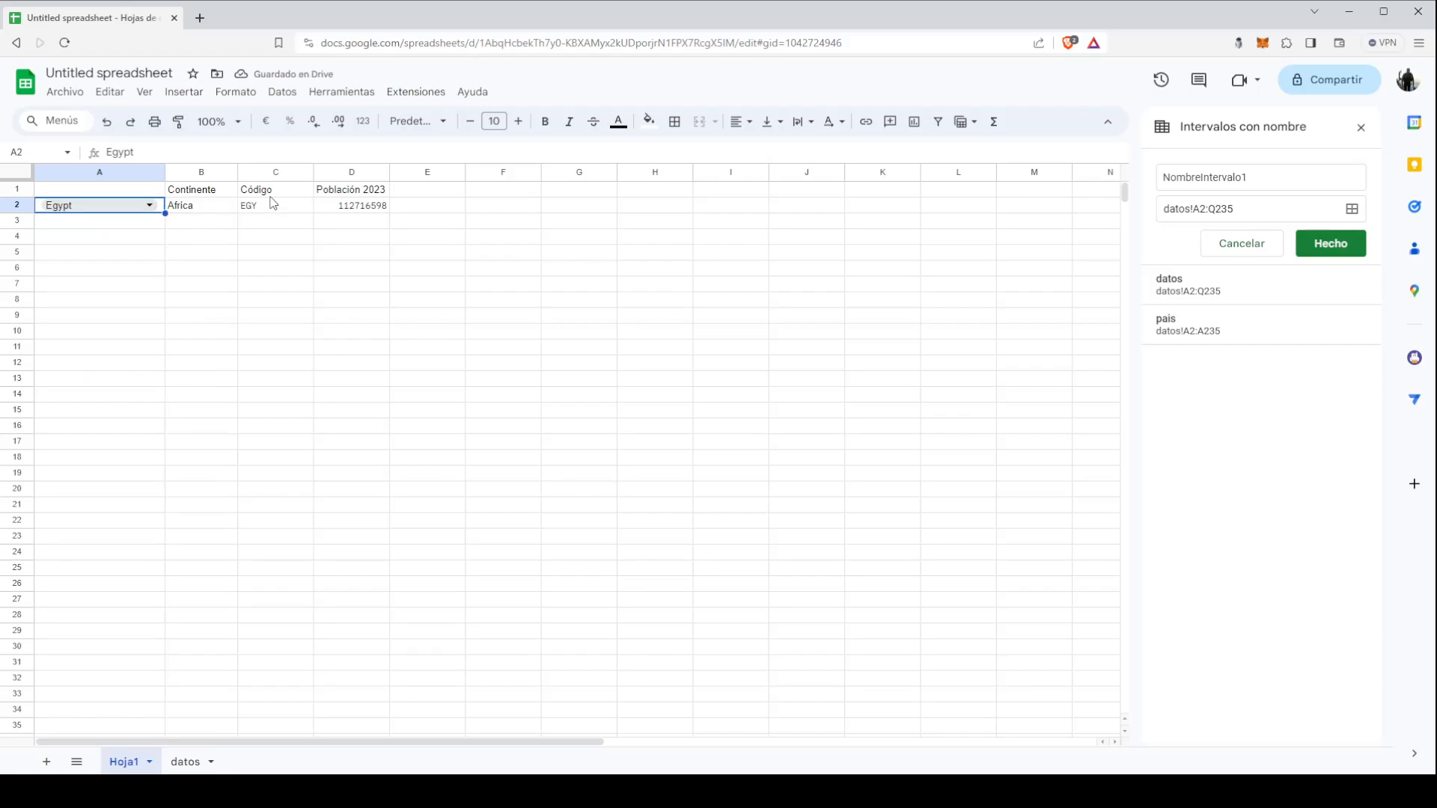
# Step: Format the population value in D2 as Número and widen column D slightly to fit it
pyautogui.click(357, 207)
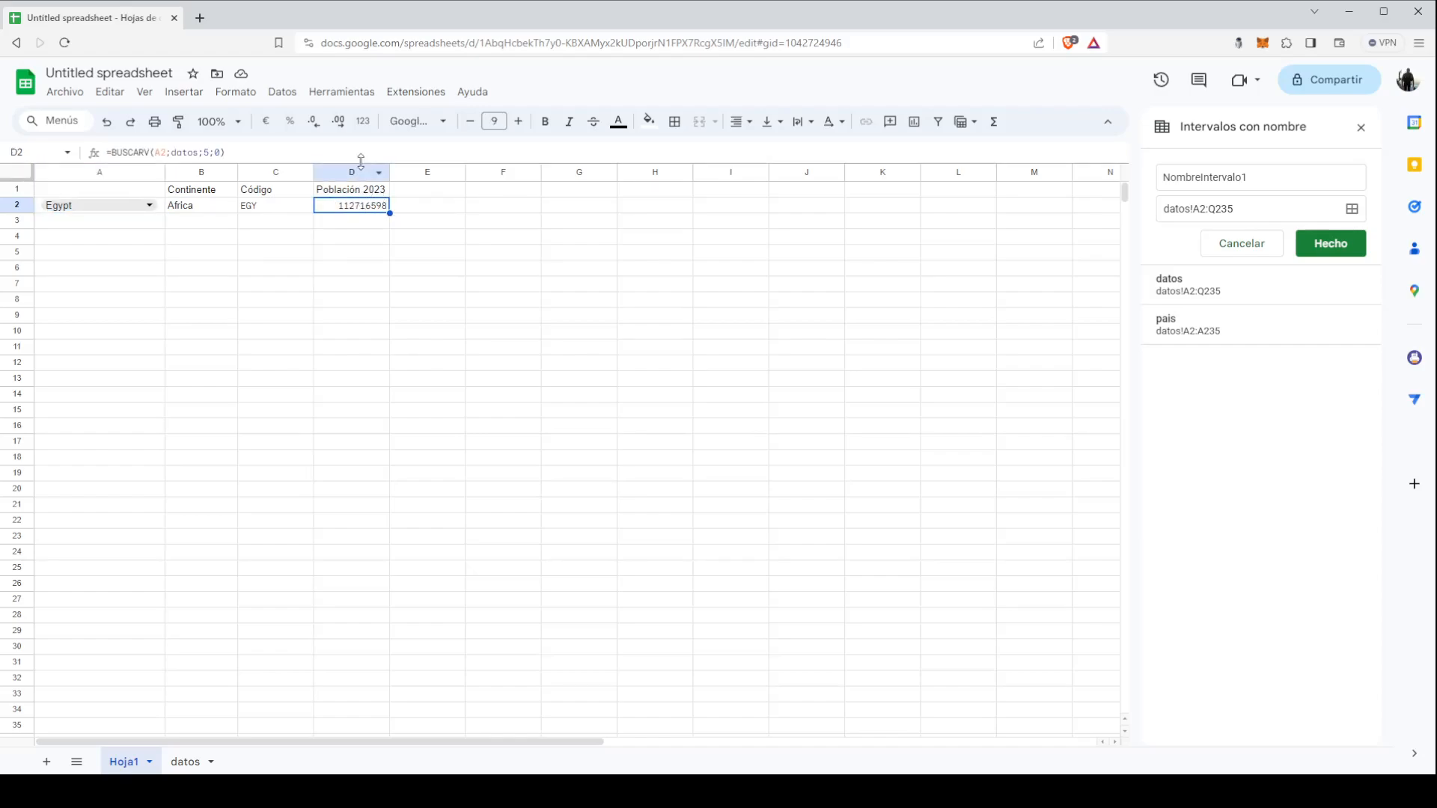
pyautogui.click(364, 123)
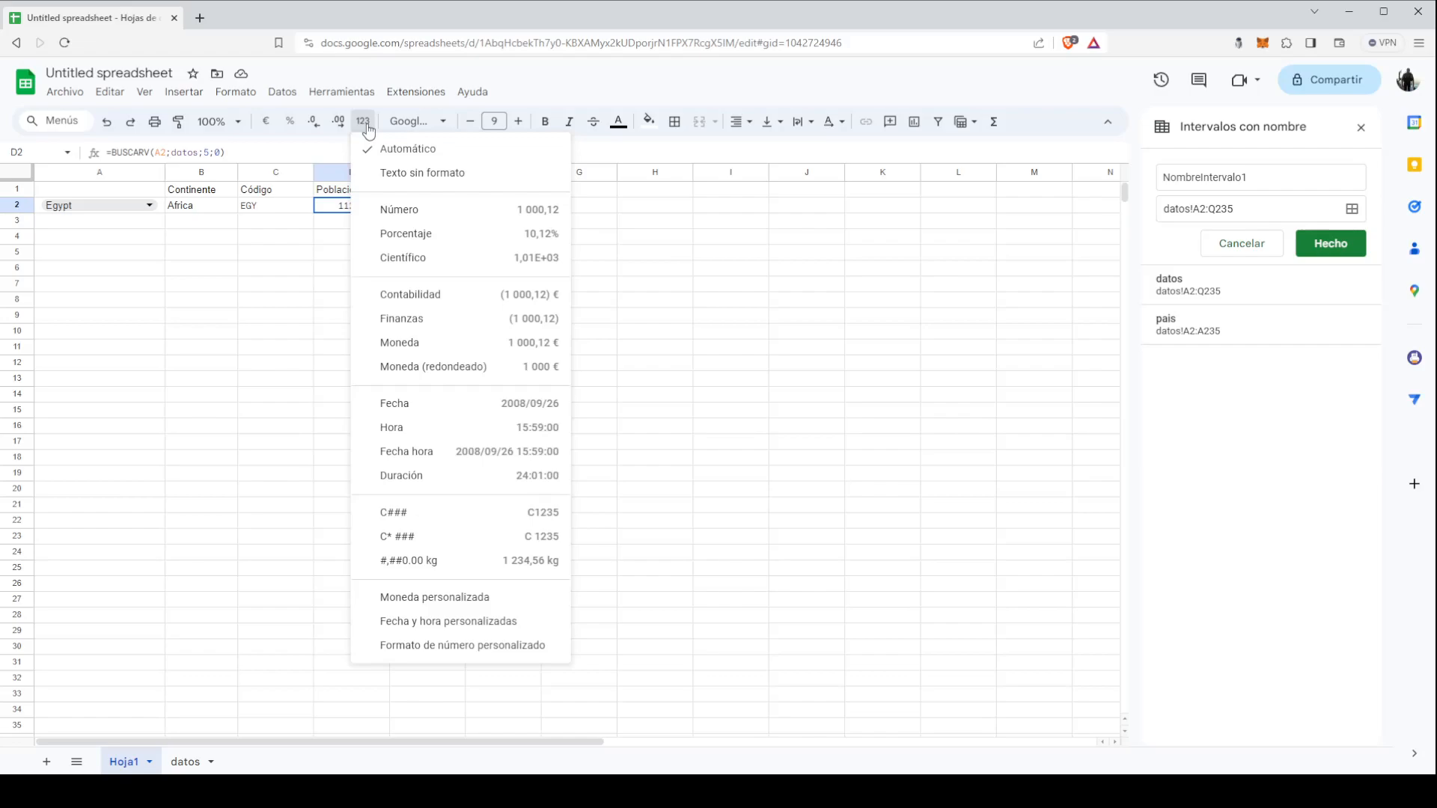
pyautogui.click(417, 213)
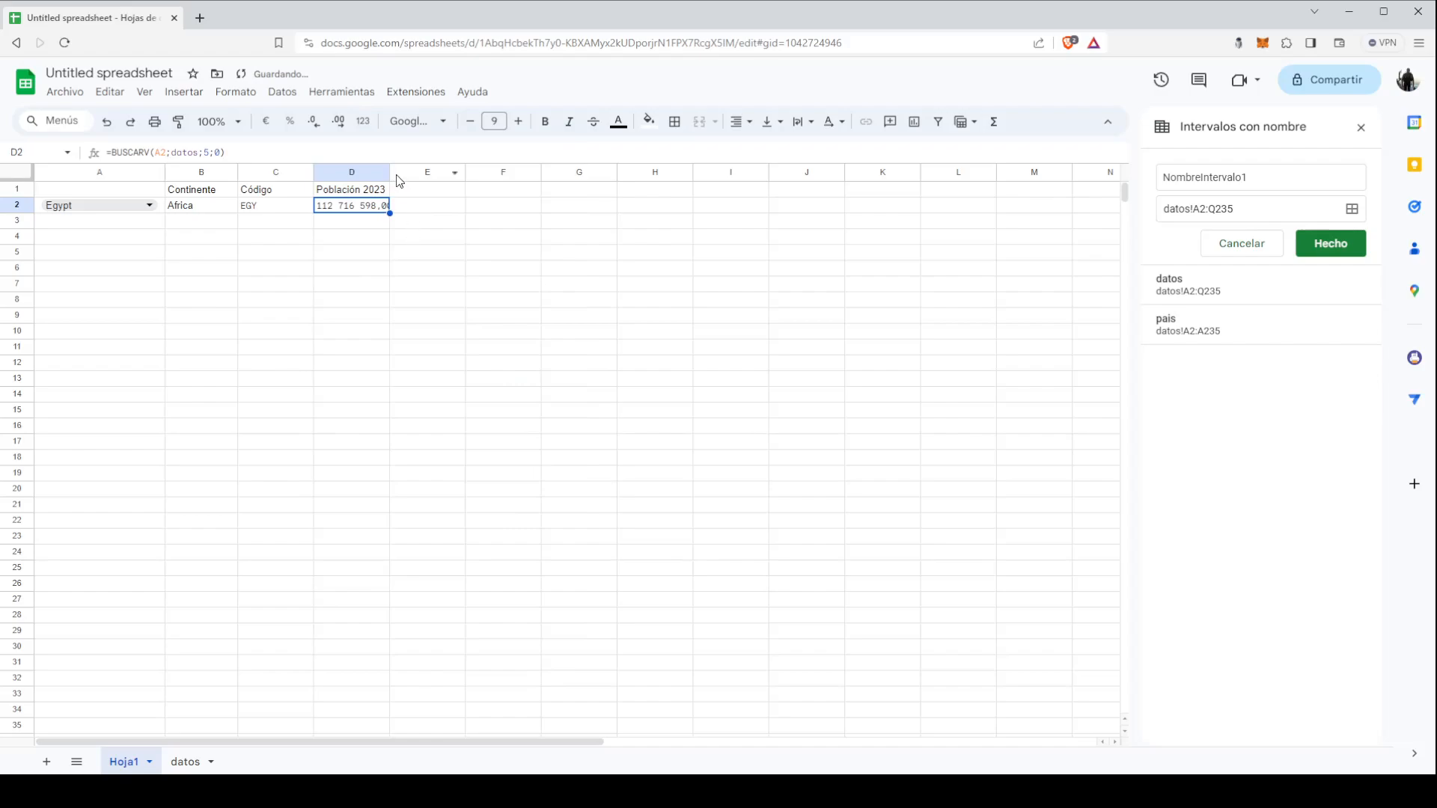
pyautogui.click(394, 236)
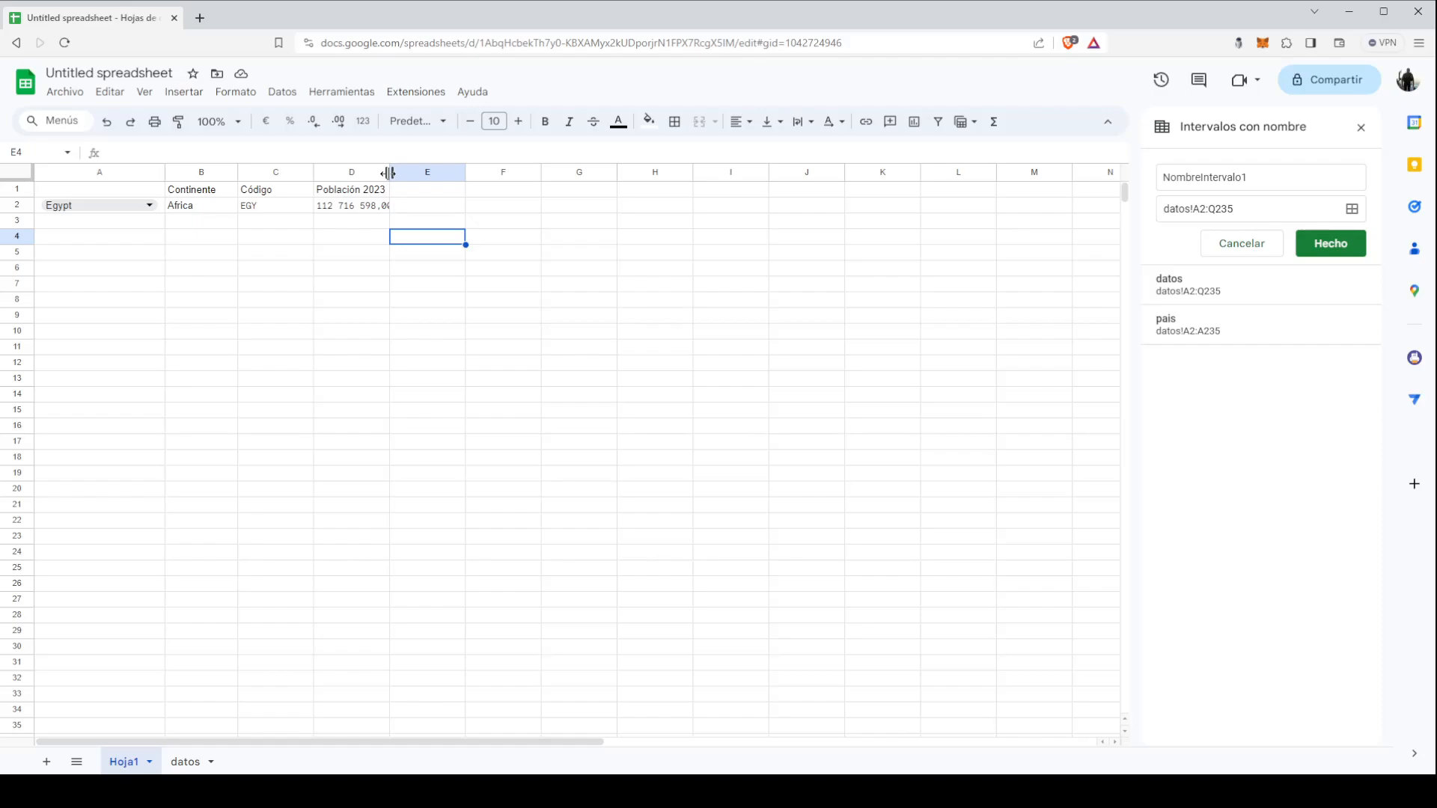
pyautogui.moveTo(388, 173); pyautogui.dragTo(407, 173)
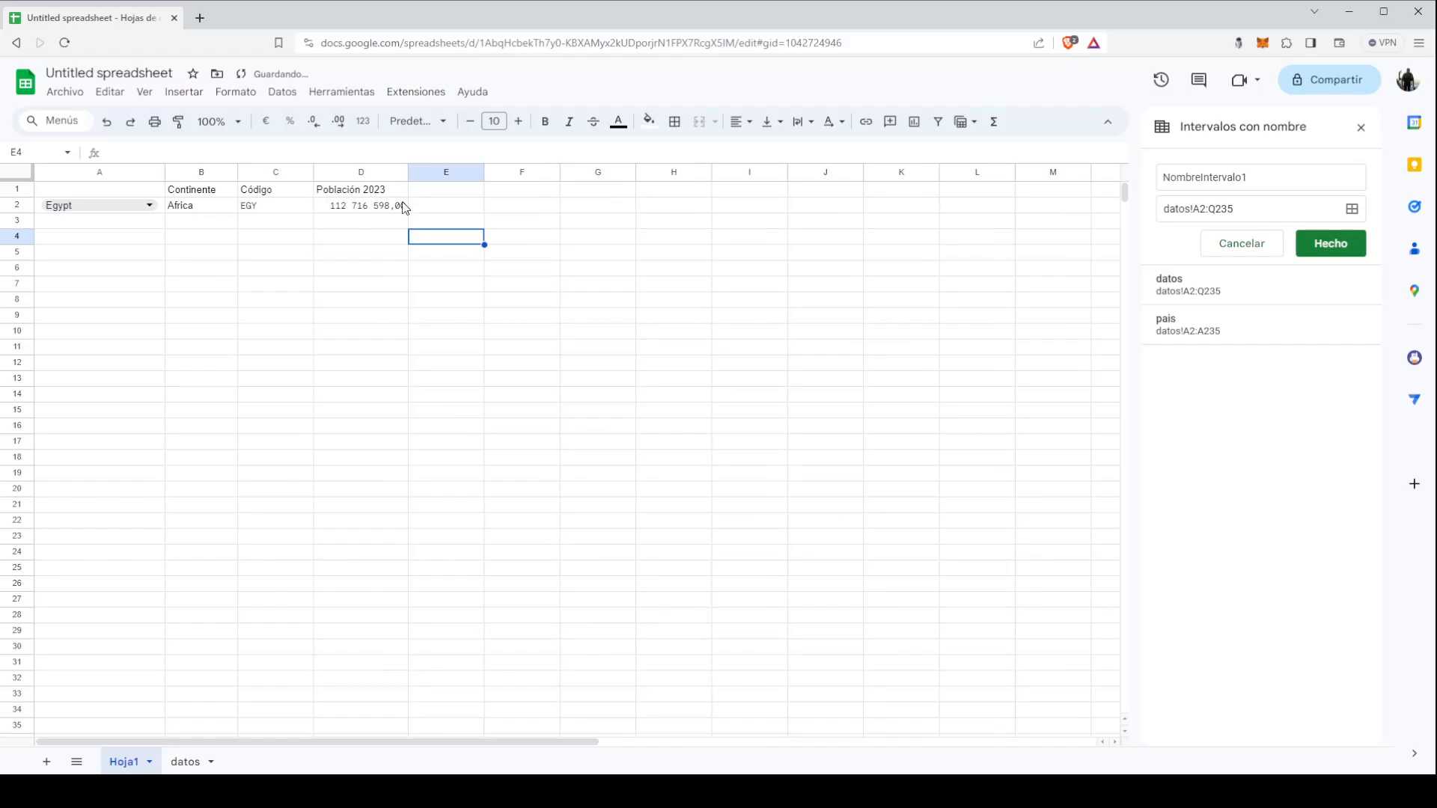
# Step: Enter the header Pais in A1 above the country dropdown
pyautogui.click(139, 195)
pyautogui.write('Pais')
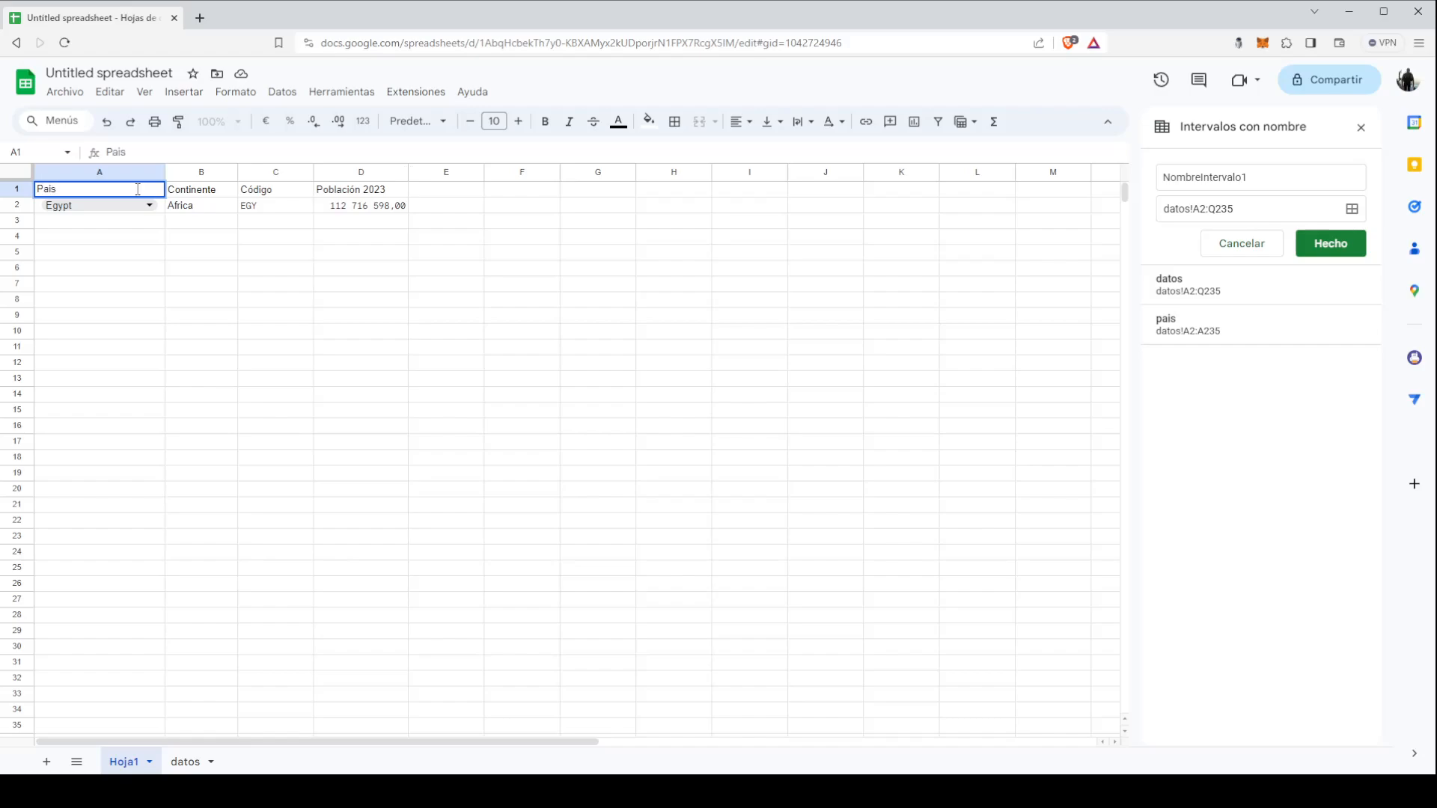
pyautogui.press('Return')
# Step: Apply all borders to the lookup table A1:D2 and make the headers in A1:D1 bold
pyautogui.moveTo(140, 196); pyautogui.dragTo(364, 208)
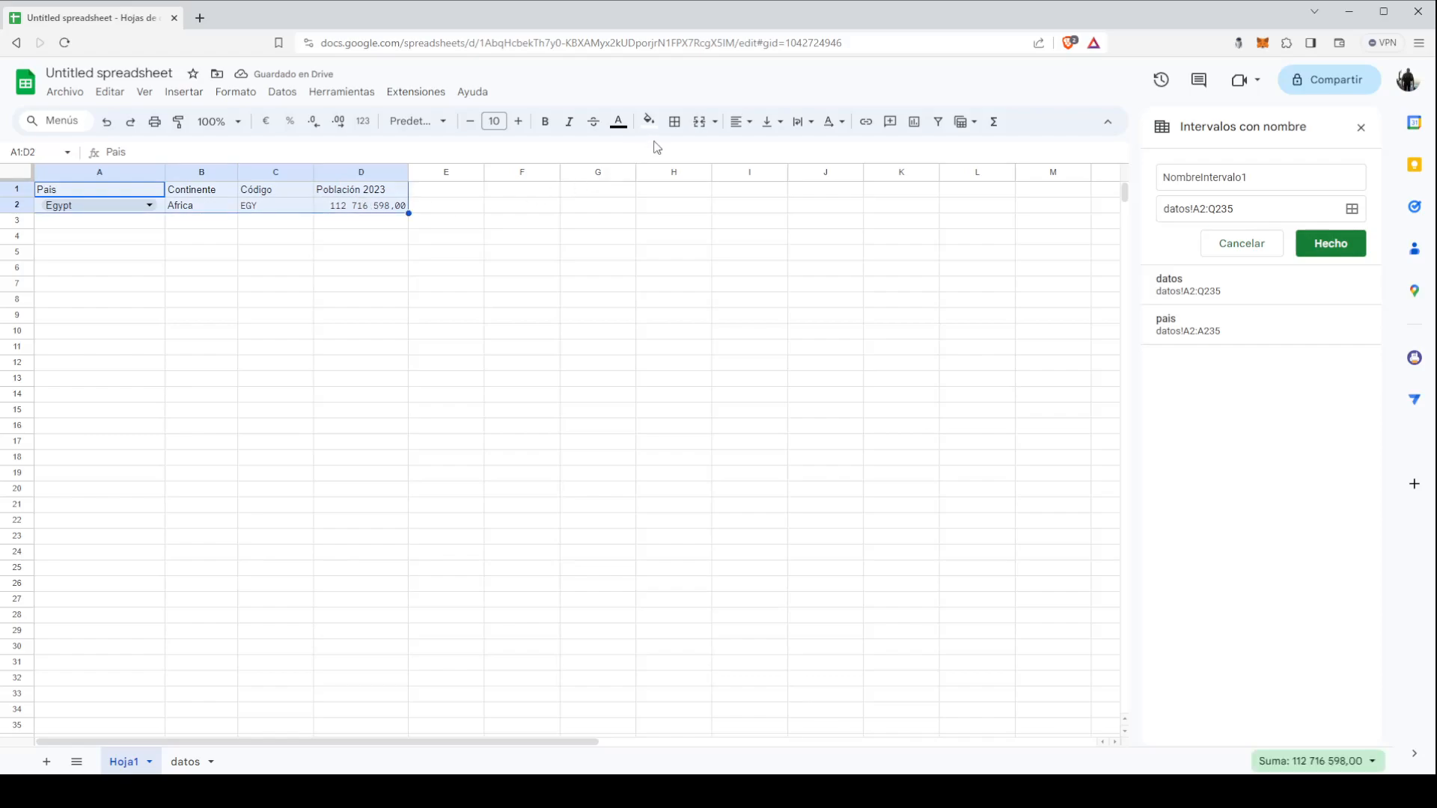
pyautogui.click(675, 121)
pyautogui.click(683, 154)
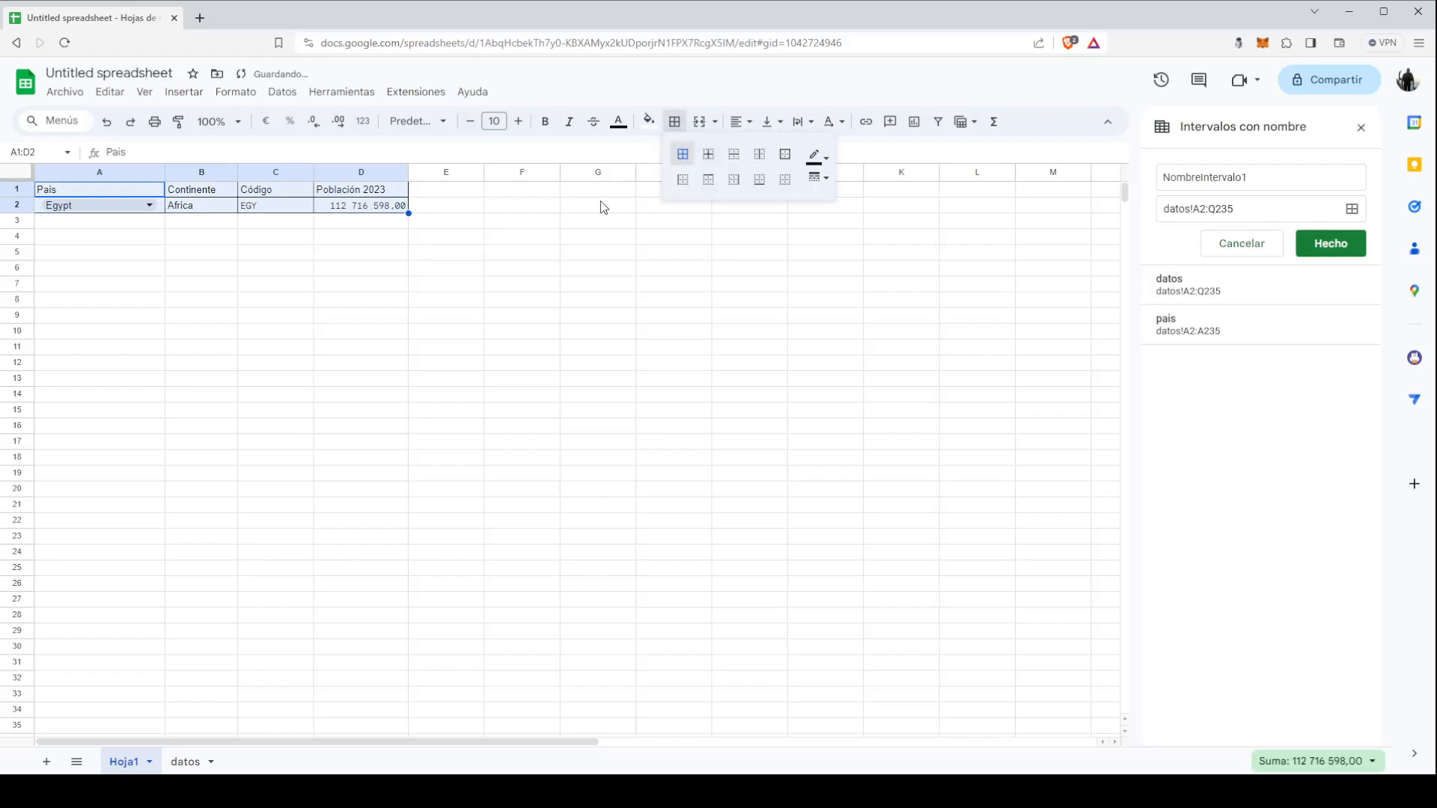
pyautogui.click(382, 195)
pyautogui.moveTo(382, 194); pyautogui.dragTo(75, 193)
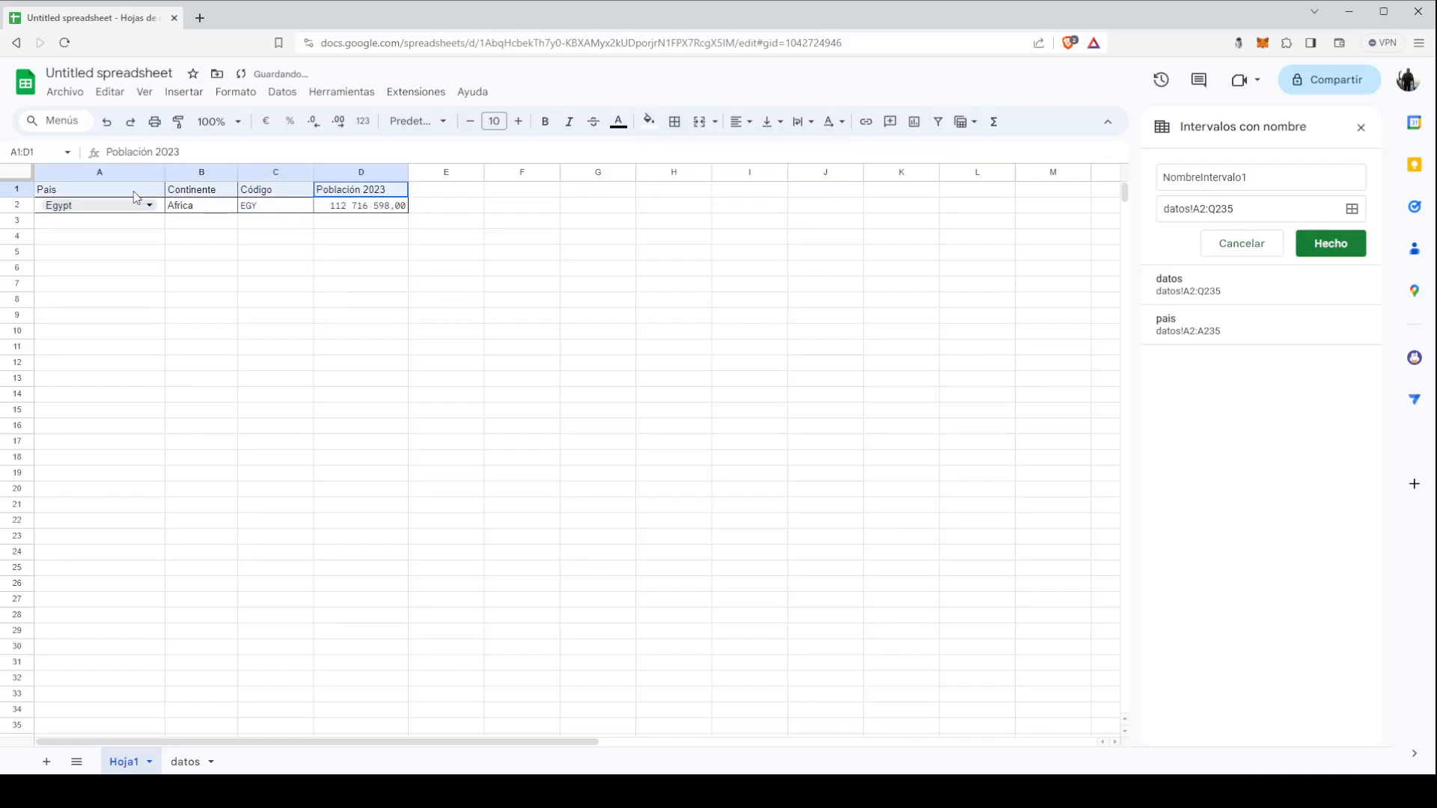
pyautogui.click(544, 127)
pyautogui.click(402, 310)
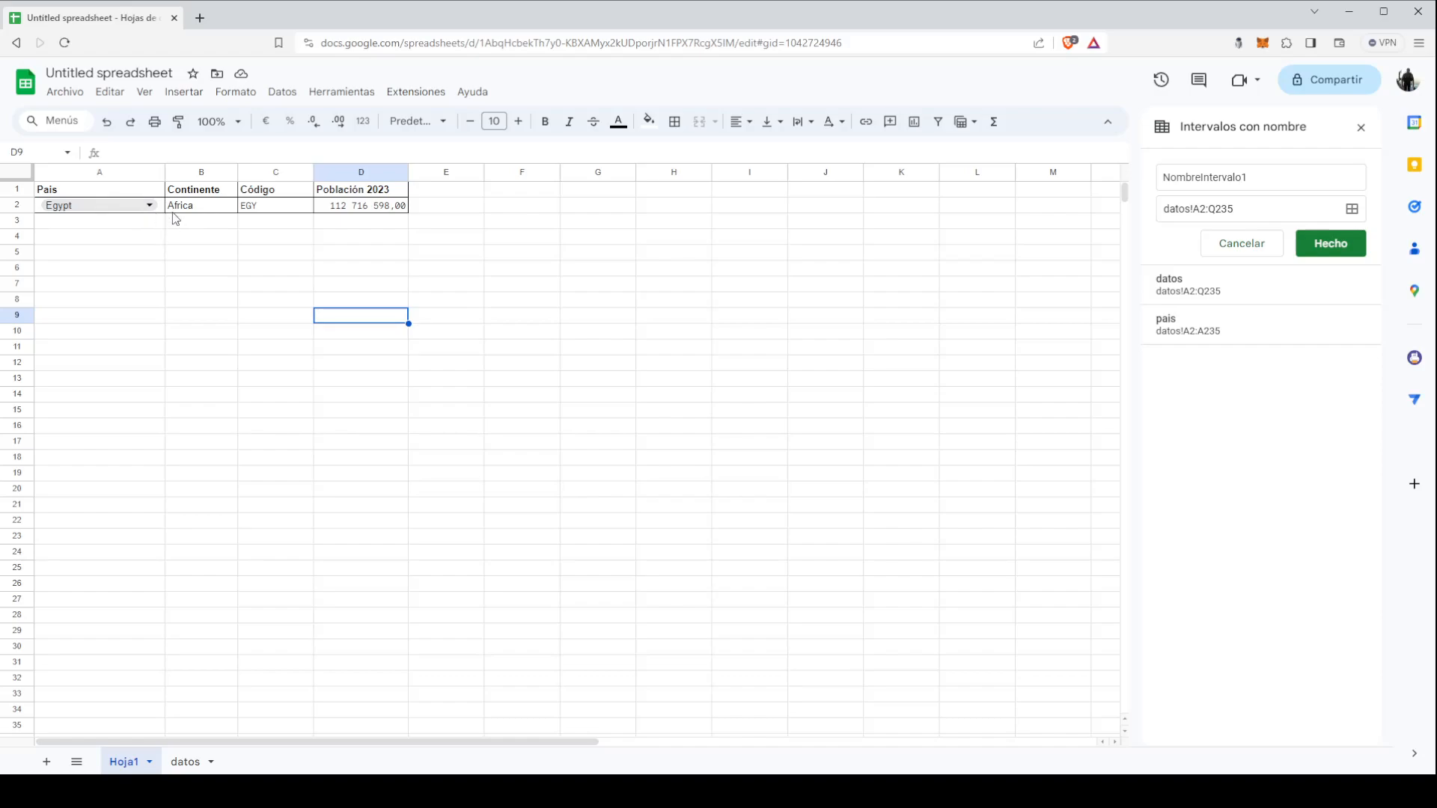
# Step: Review the finished lookup table and inspect the BUSCARV formulas in B2 and C2
pyautogui.click(145, 192)
pyautogui.moveTo(170, 196); pyautogui.dragTo(378, 216)
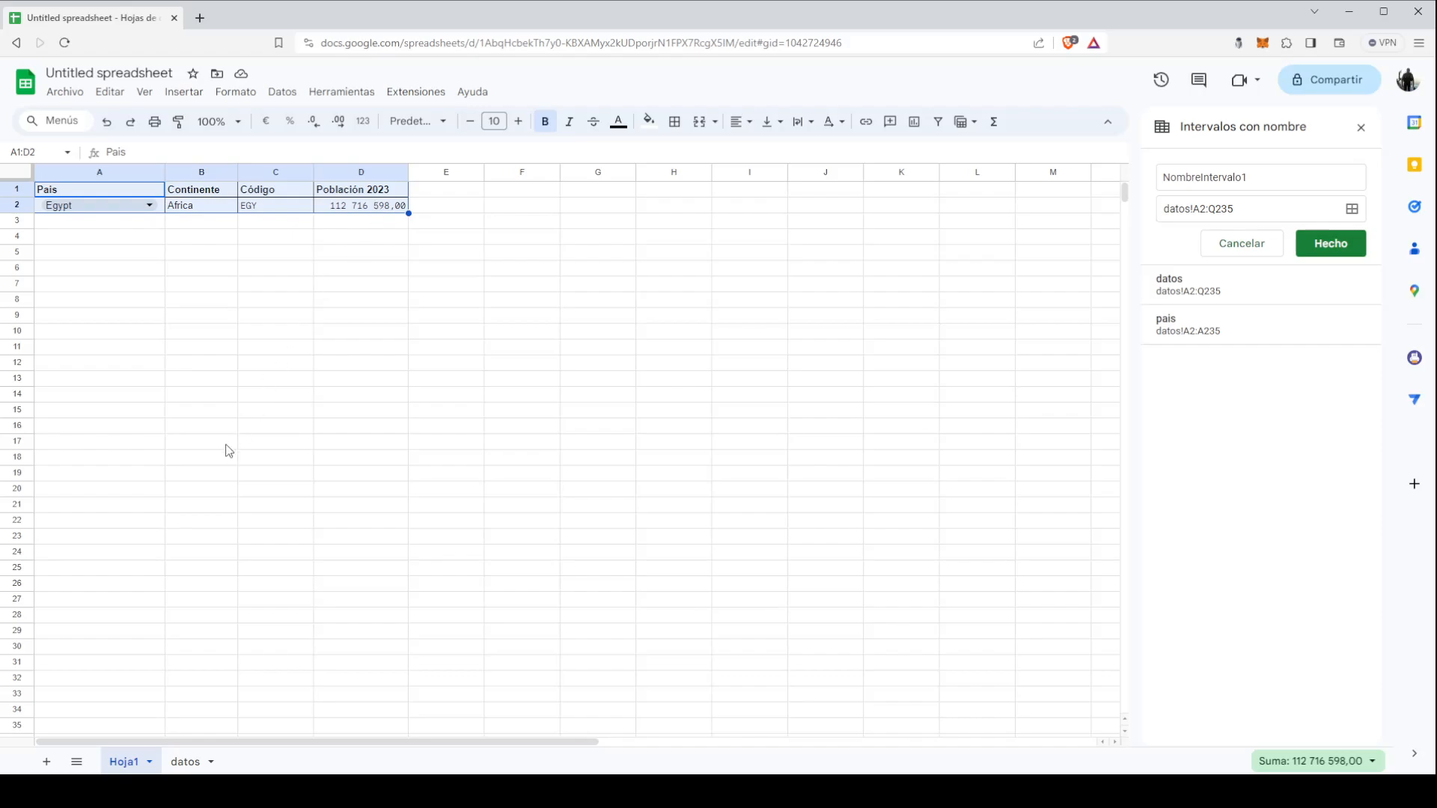
pyautogui.click(193, 205)
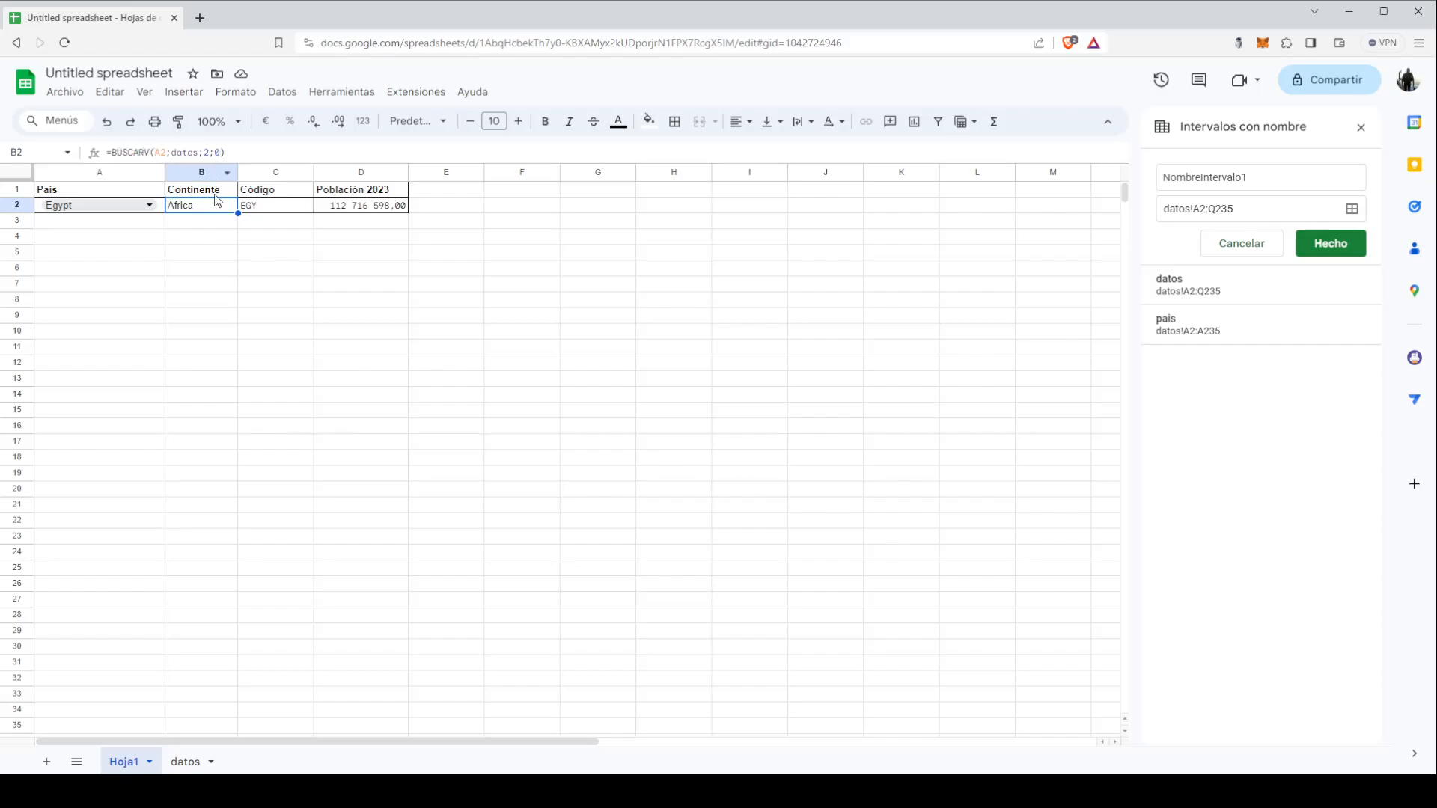
pyautogui.click(264, 237)
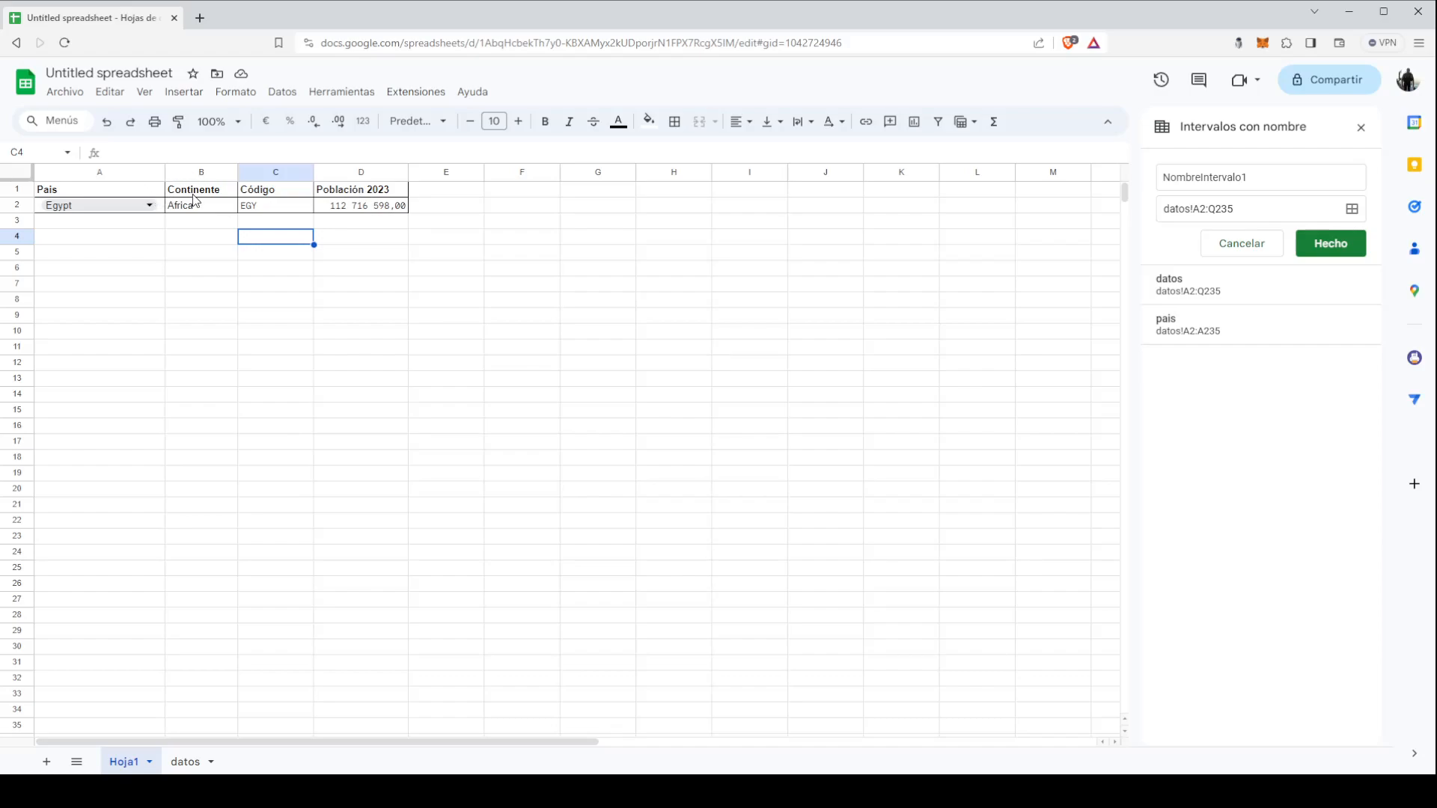
pyautogui.click(275, 208)
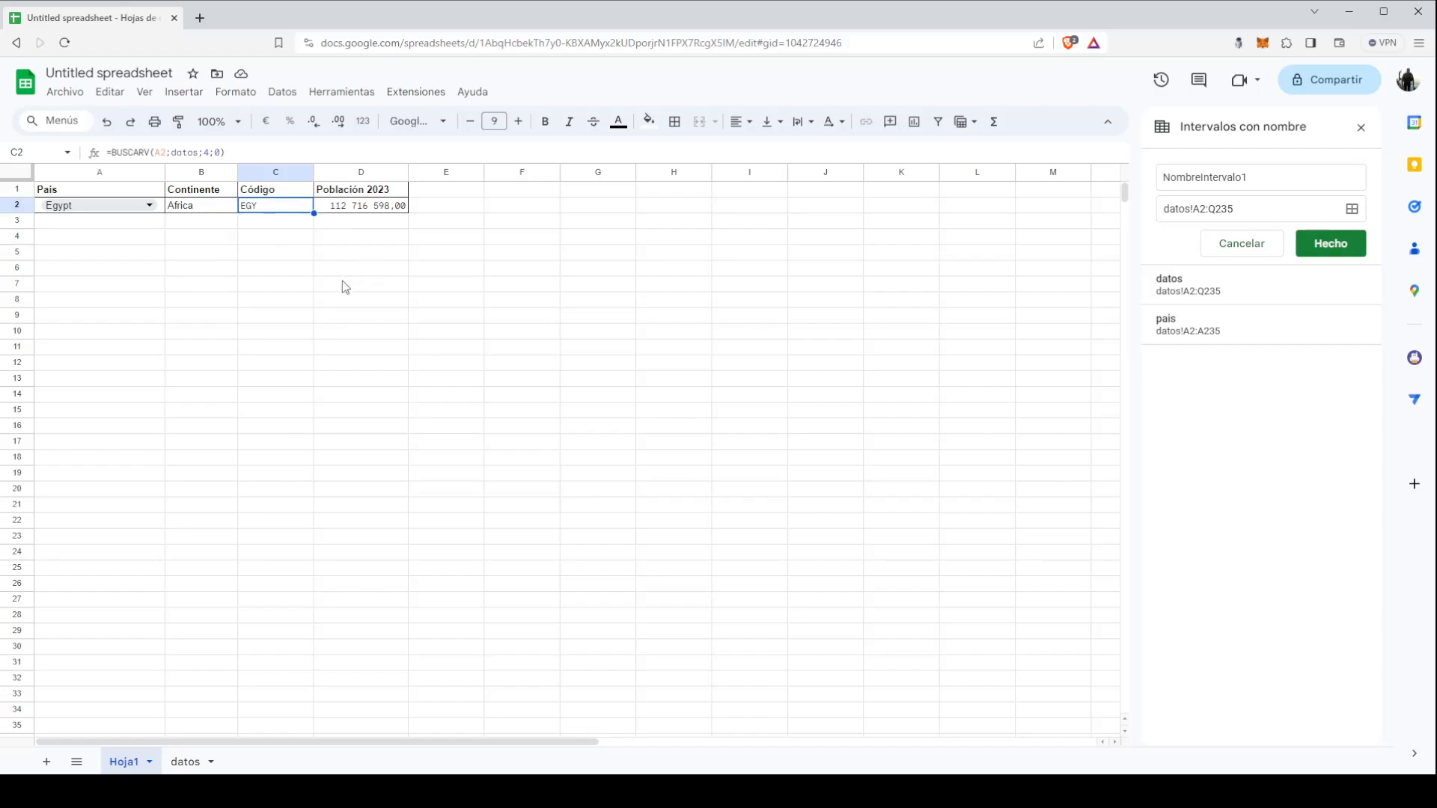